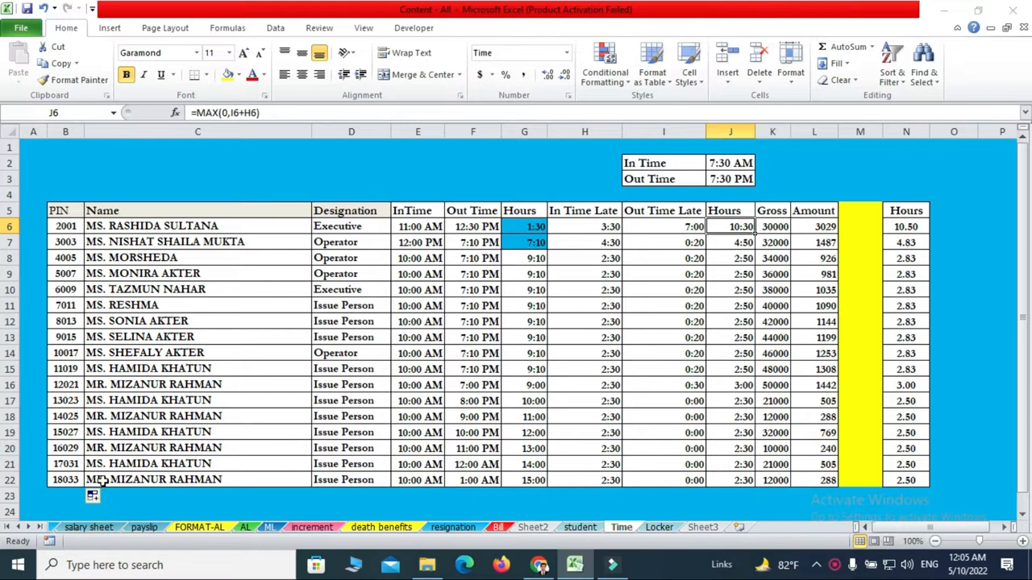
# - Auto-fit the width of the Name column in the attendance table
pyautogui.click(68, 212)
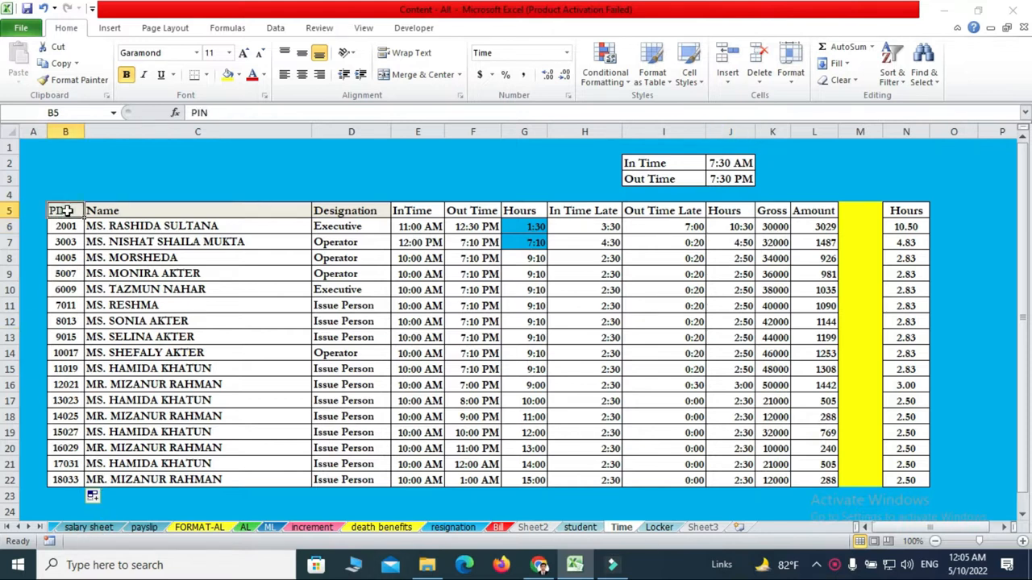
pyautogui.click(143, 212)
pyautogui.click(342, 210)
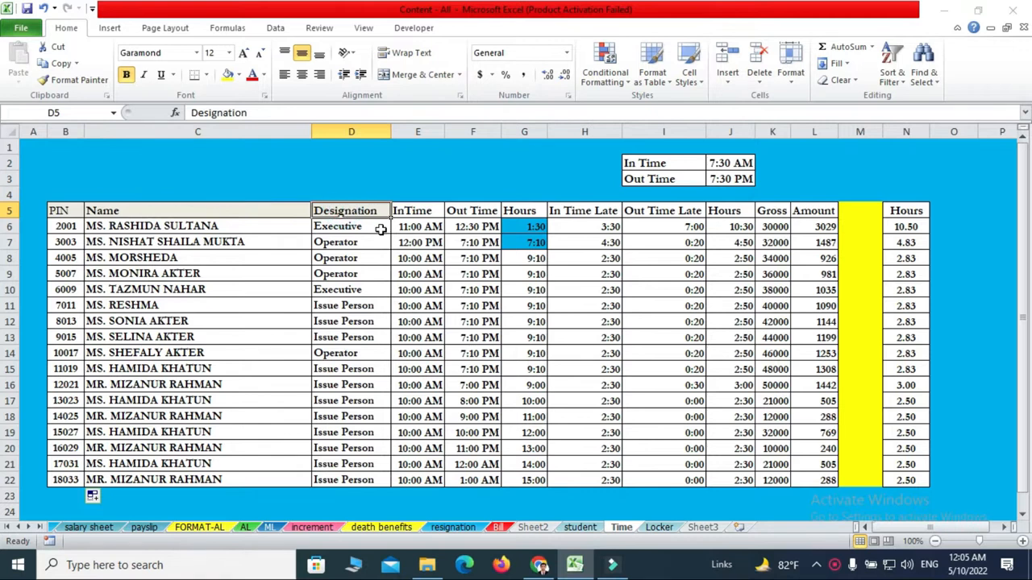
pyautogui.doubleClick(311, 130)
# - Examine the InTime and Out Time columns and the first employee's times in E6 and F6
pyautogui.click(368, 212)
pyautogui.click(407, 208)
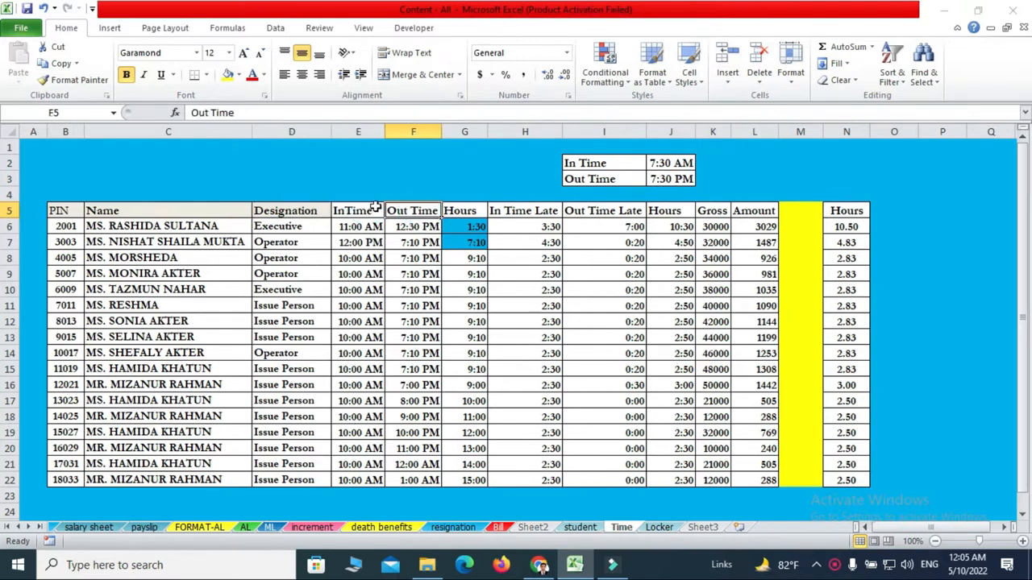
pyautogui.moveTo(363, 132); pyautogui.dragTo(411, 132)
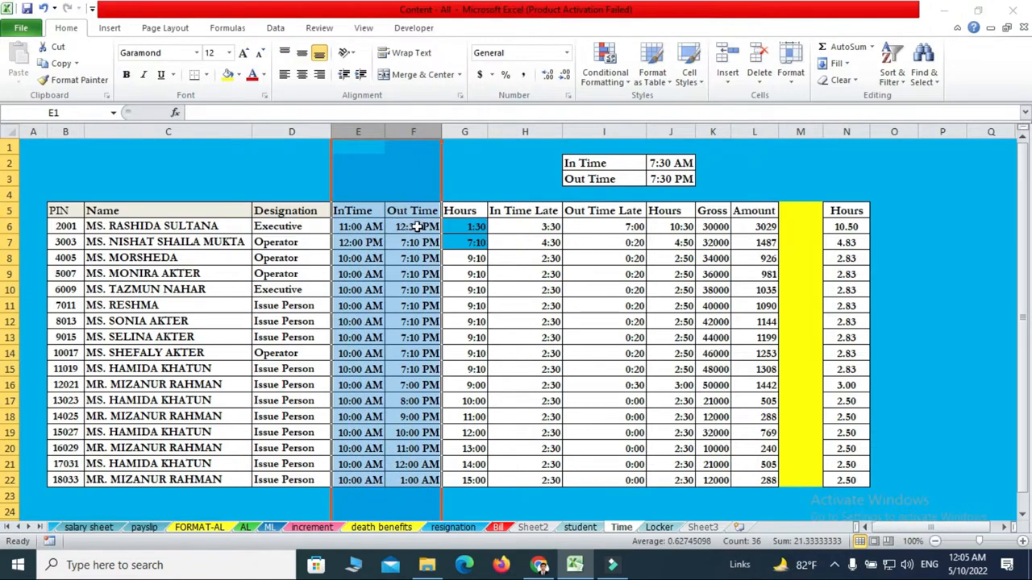
pyautogui.click(367, 228)
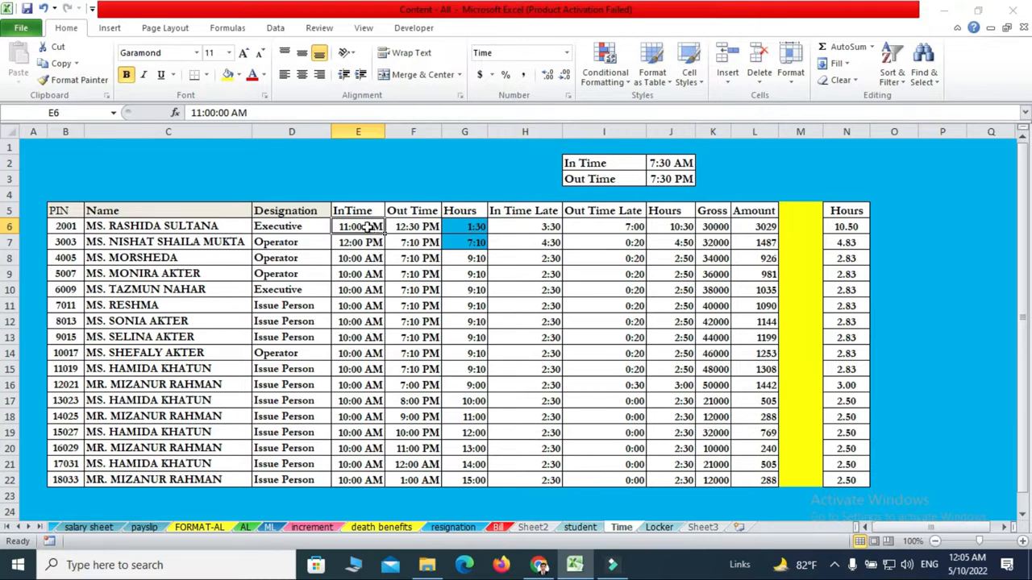
pyautogui.click(412, 228)
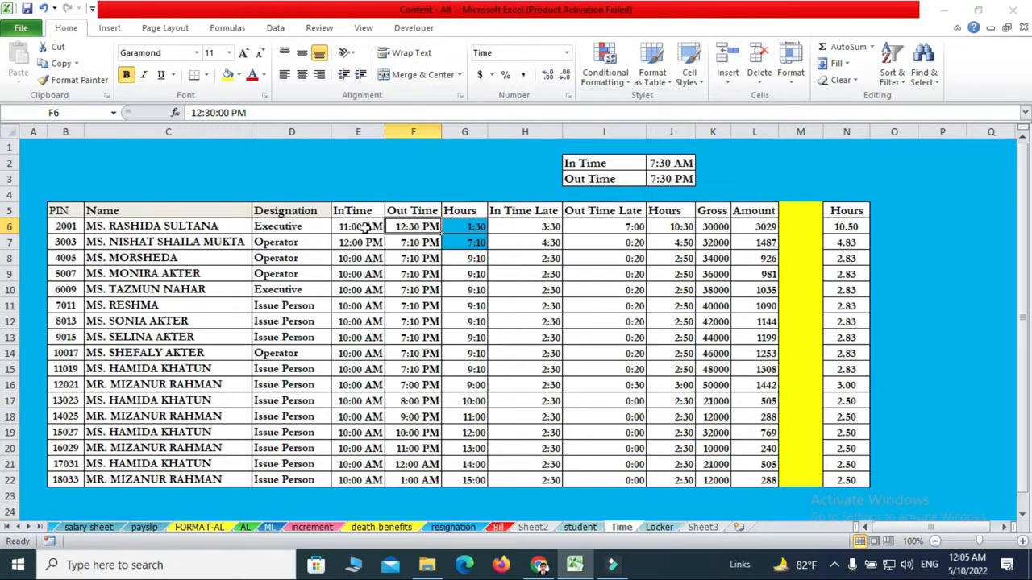
# - Format the InTime and Out Time entries in E6:F22 as Time with the 1:30 PM type
pyautogui.moveTo(365, 228); pyautogui.dragTo(417, 478)
pyautogui.moveTo(360, 131); pyautogui.dragTo(392, 130)
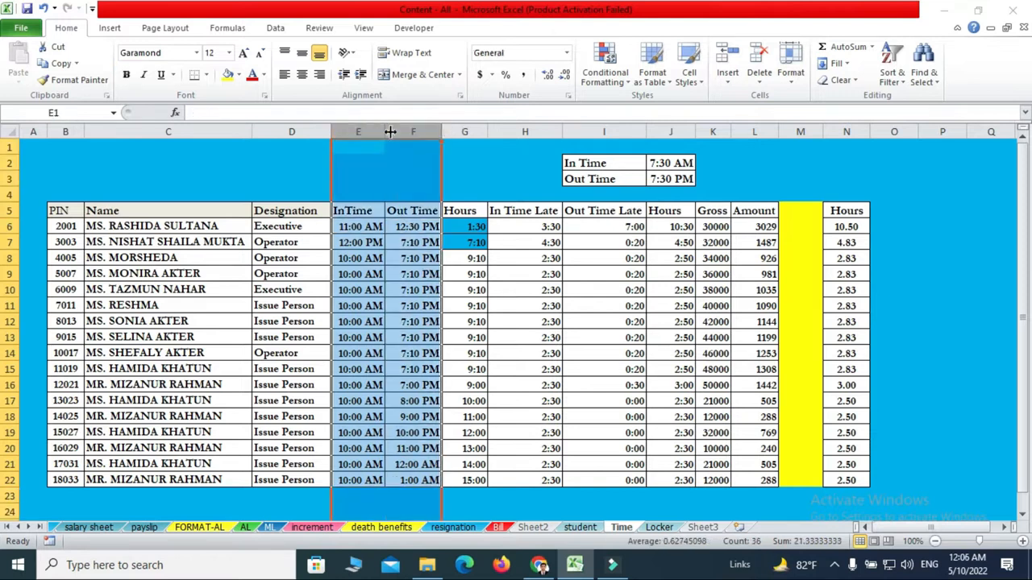
pyautogui.moveTo(355, 228); pyautogui.dragTo(427, 480)
pyautogui.rightClick(372, 277)
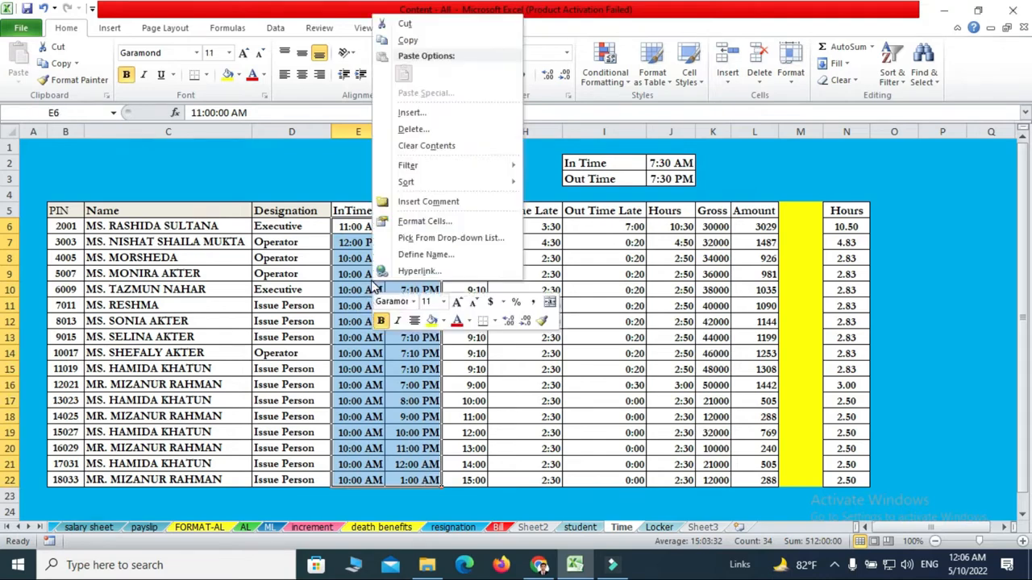
pyautogui.click(415, 221)
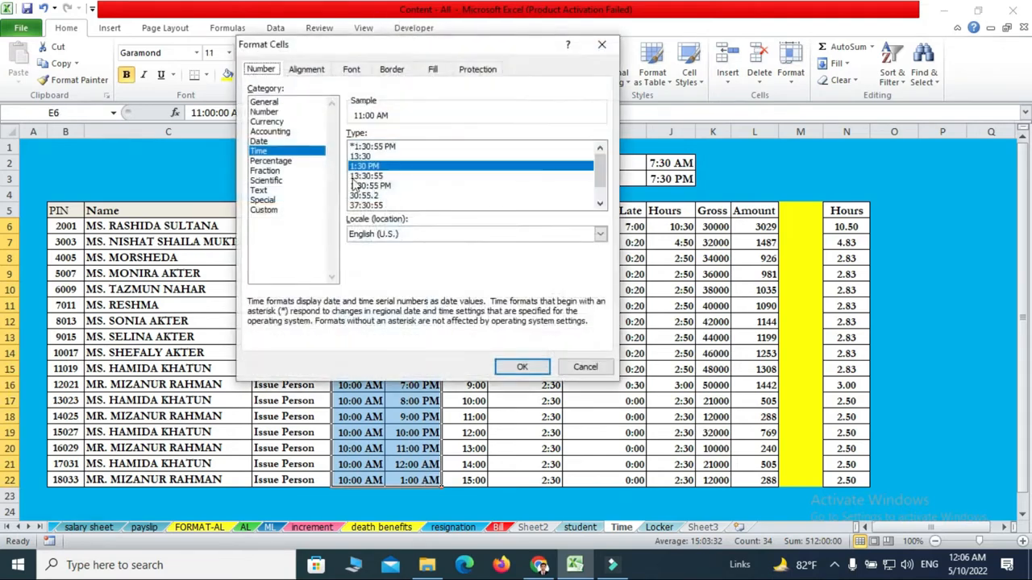
pyautogui.click(259, 69)
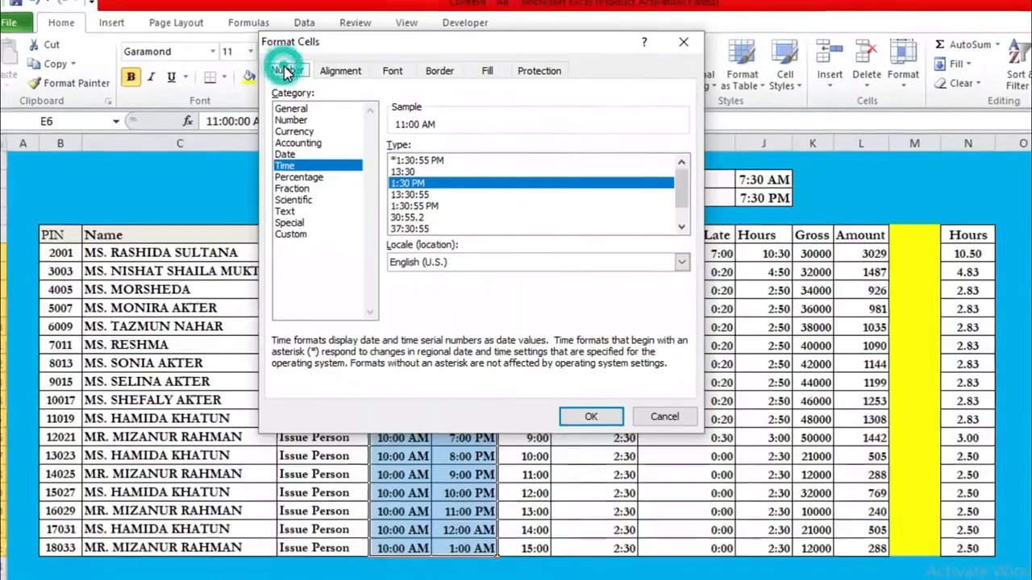
pyautogui.click(285, 154)
pyautogui.click(285, 160)
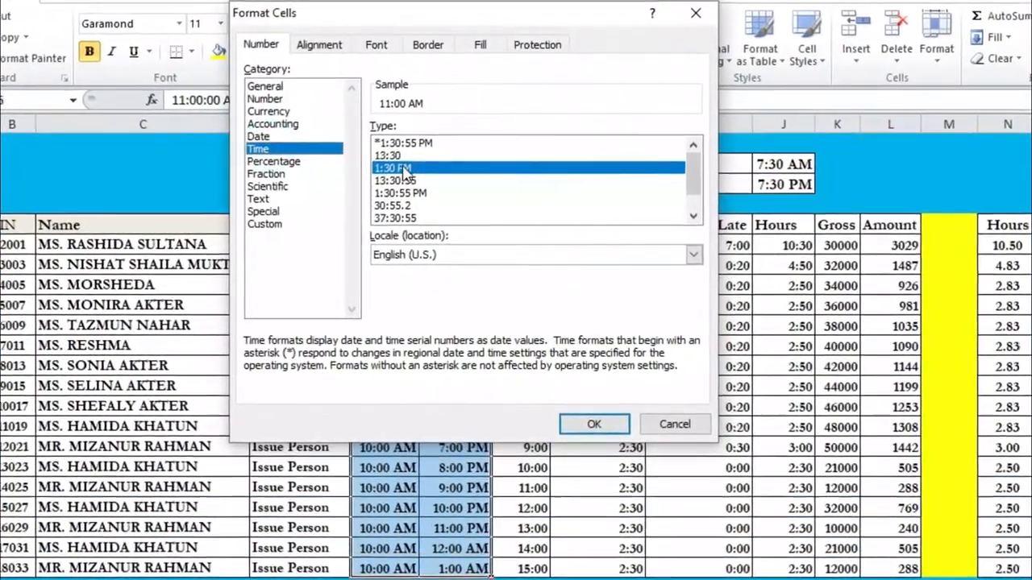
pyautogui.click(401, 159)
pyautogui.click(403, 170)
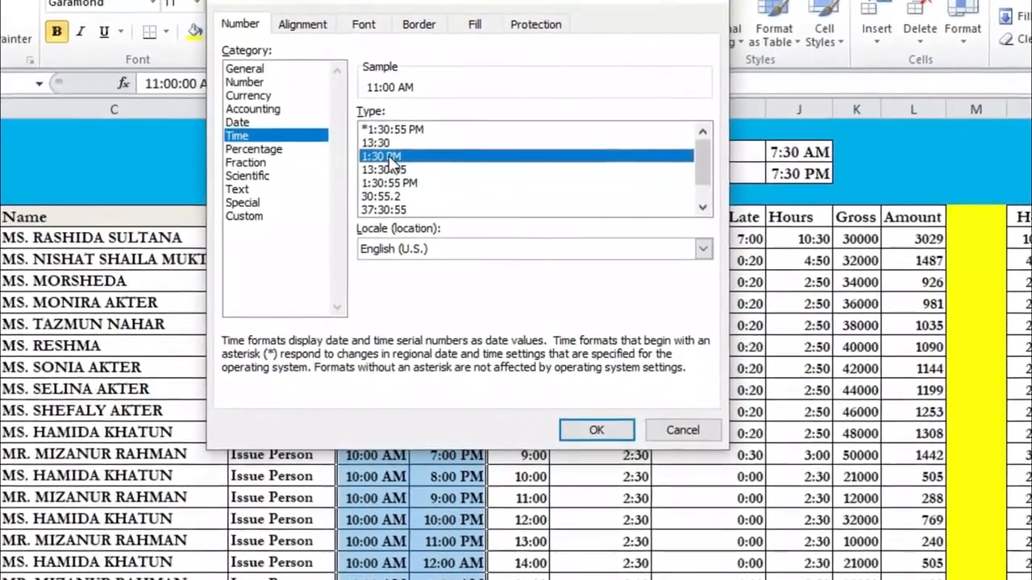
pyautogui.click(393, 157)
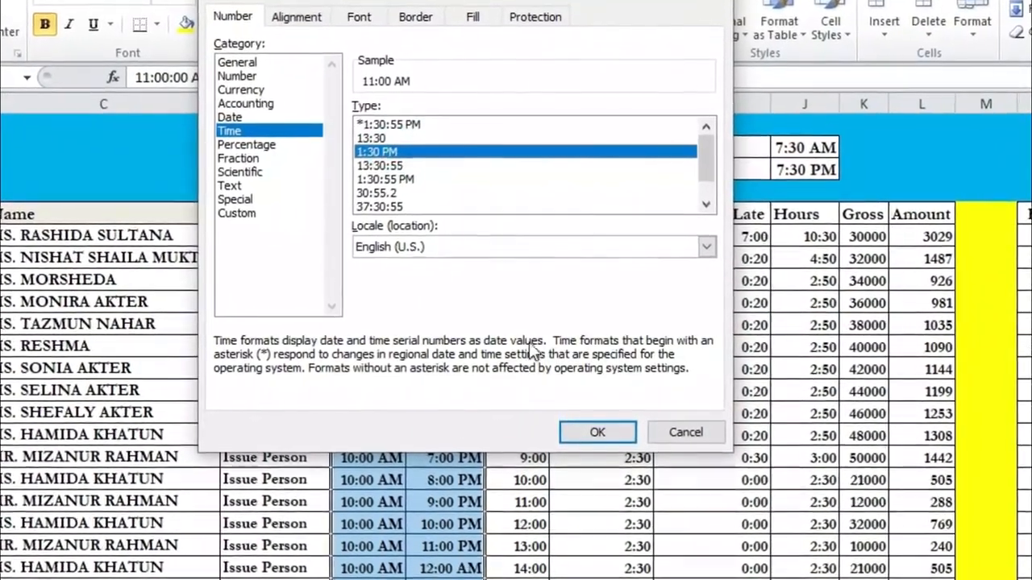
pyautogui.click(594, 434)
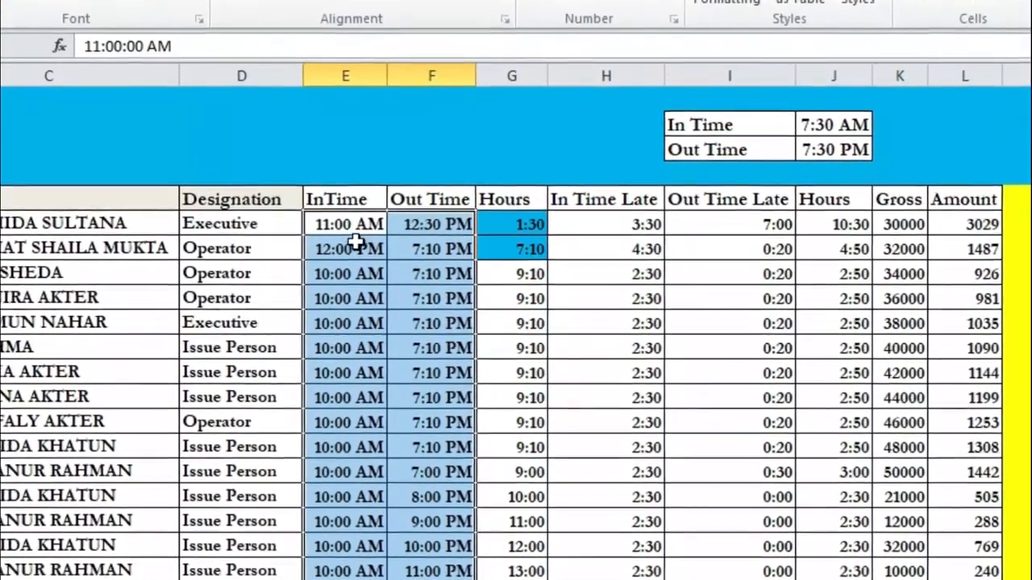
# - Examine the formatted InTime and Out Time entries, starting with E6 and F6
pyautogui.click(359, 227)
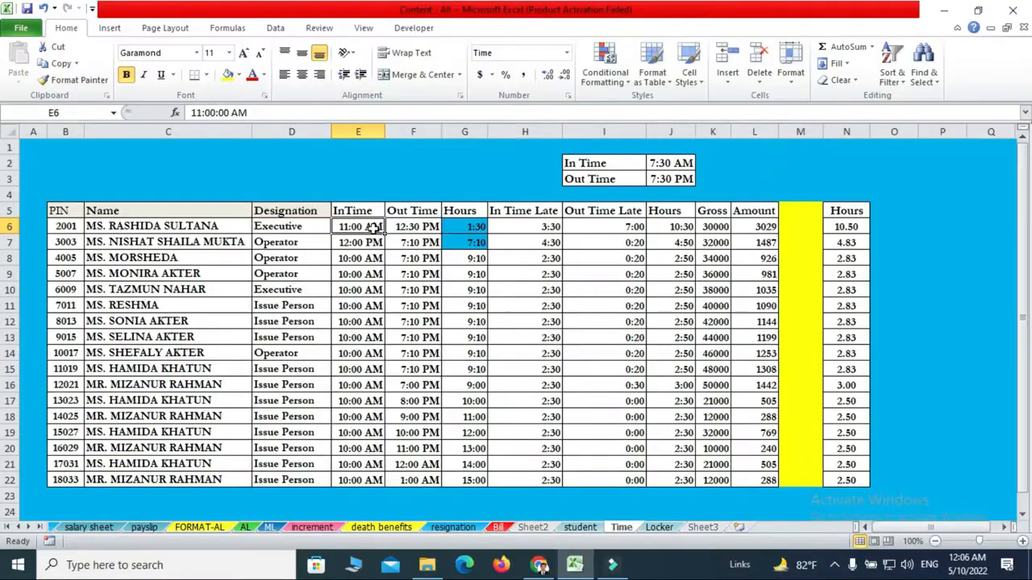
pyautogui.click(423, 228)
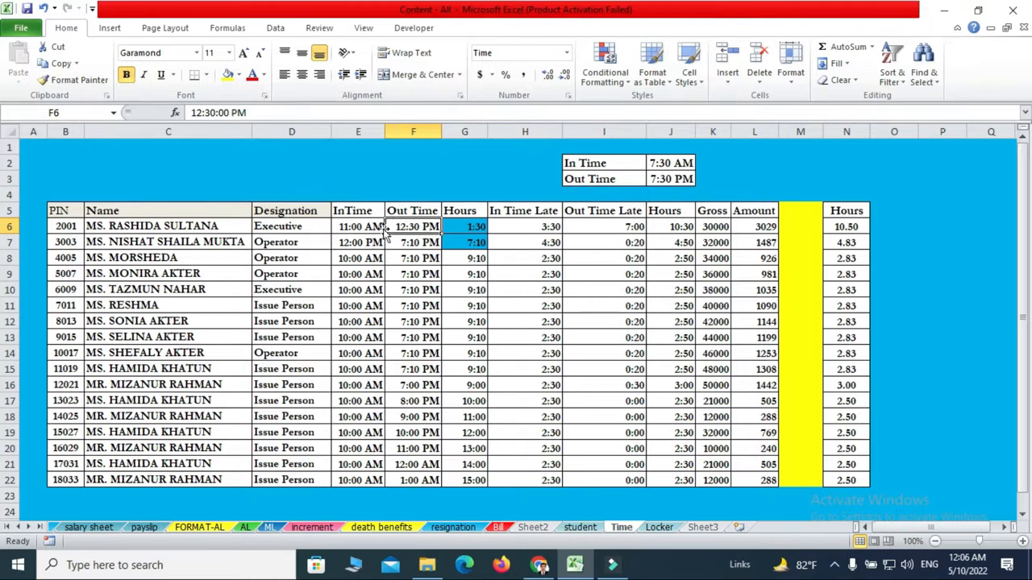
pyautogui.moveTo(373, 226); pyautogui.dragTo(415, 477)
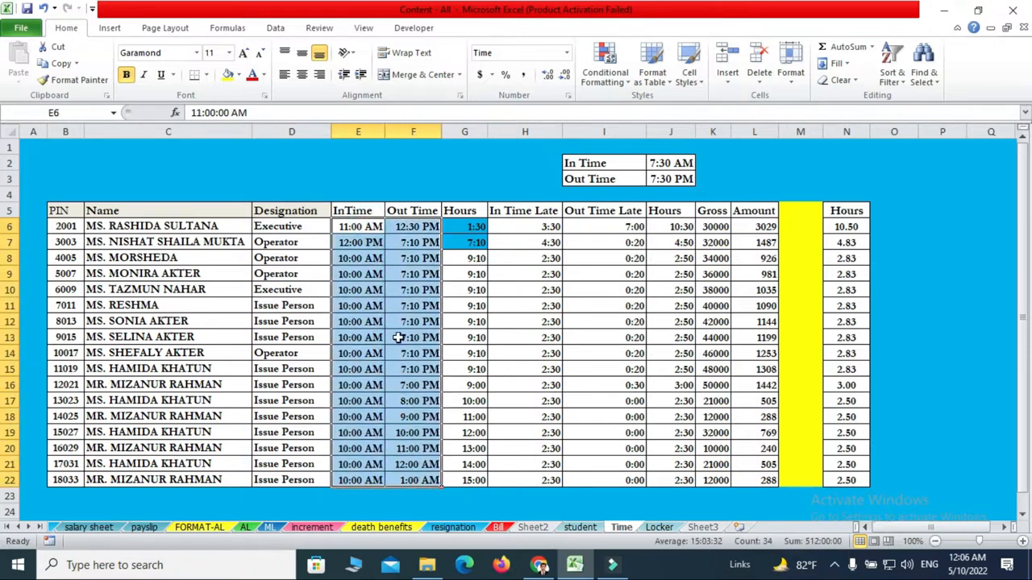
pyautogui.click(364, 228)
pyautogui.click(427, 232)
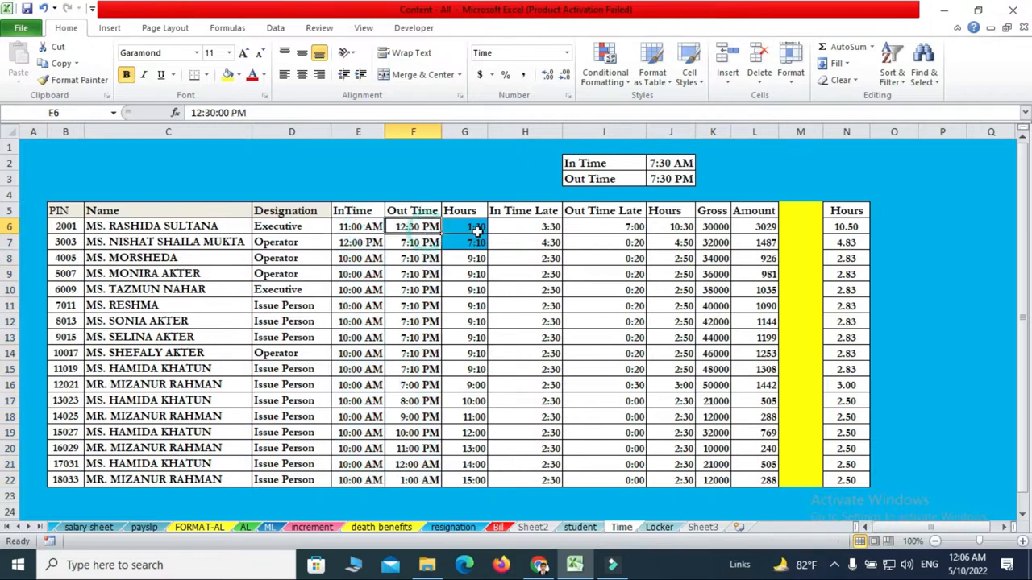
# - Clear the existing Hours formulas from G6:G15
pyautogui.click(475, 232)
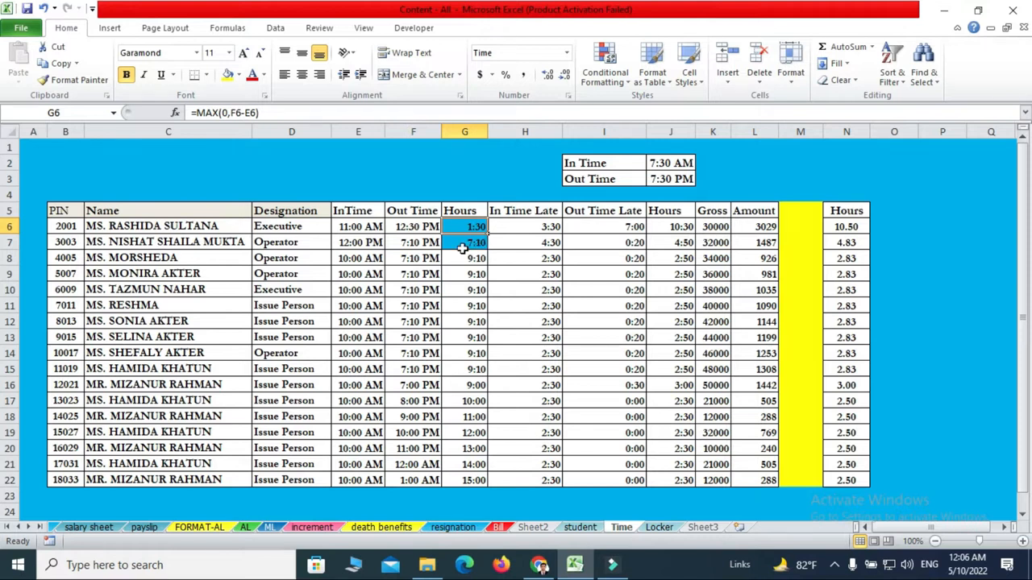
pyautogui.moveTo(464, 227); pyautogui.dragTo(468, 368)
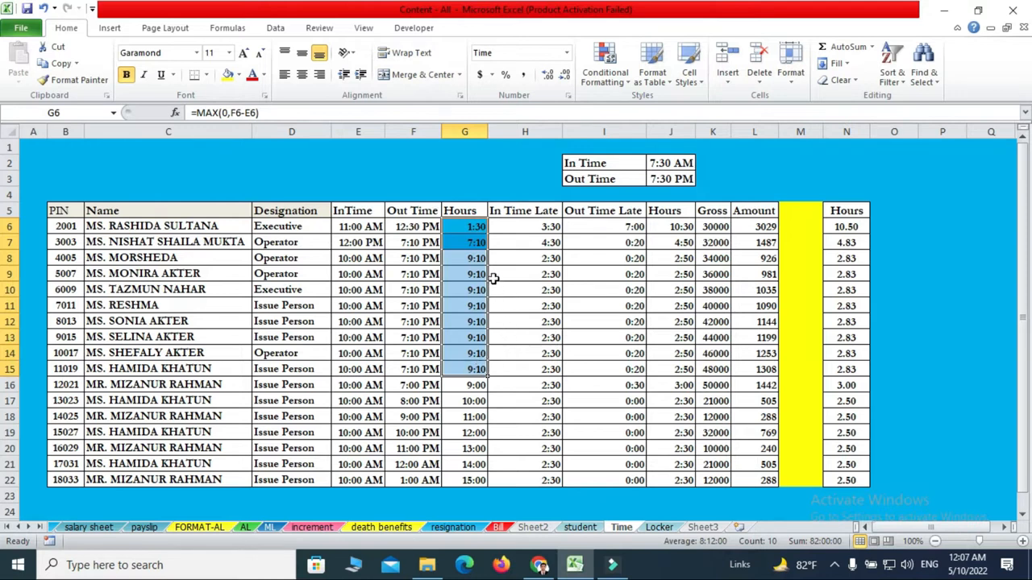
pyautogui.press('Delete')
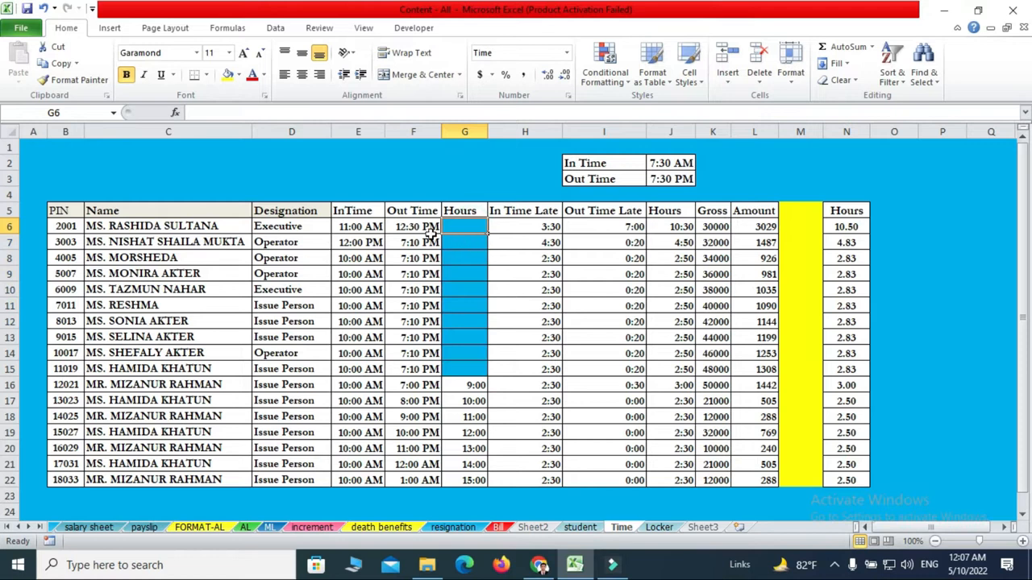
# - Enter the formula =MAX(0,F6-E6) in Hours cell G6 to calculate the time worked between InTime and Out Time
pyautogui.click(362, 228)
pyautogui.click(409, 225)
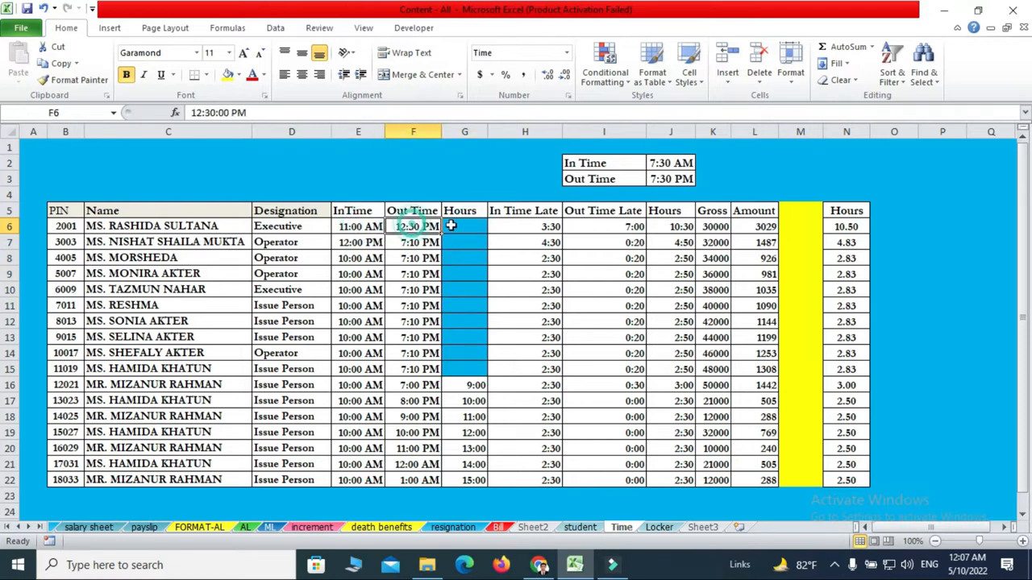
pyautogui.click(464, 228)
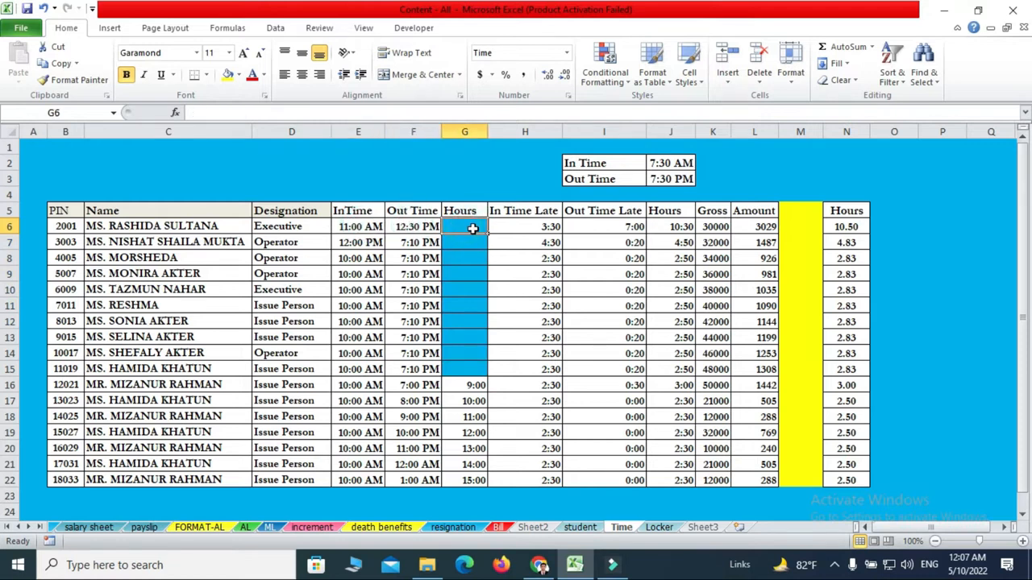
pyautogui.moveTo(472, 228); pyautogui.dragTo(471, 372)
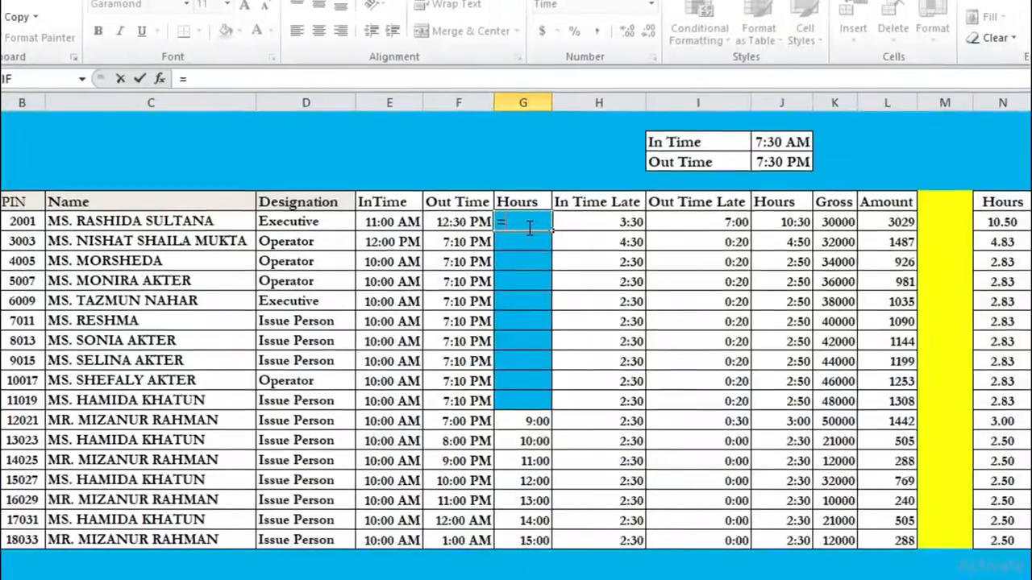
pyautogui.write('=max')
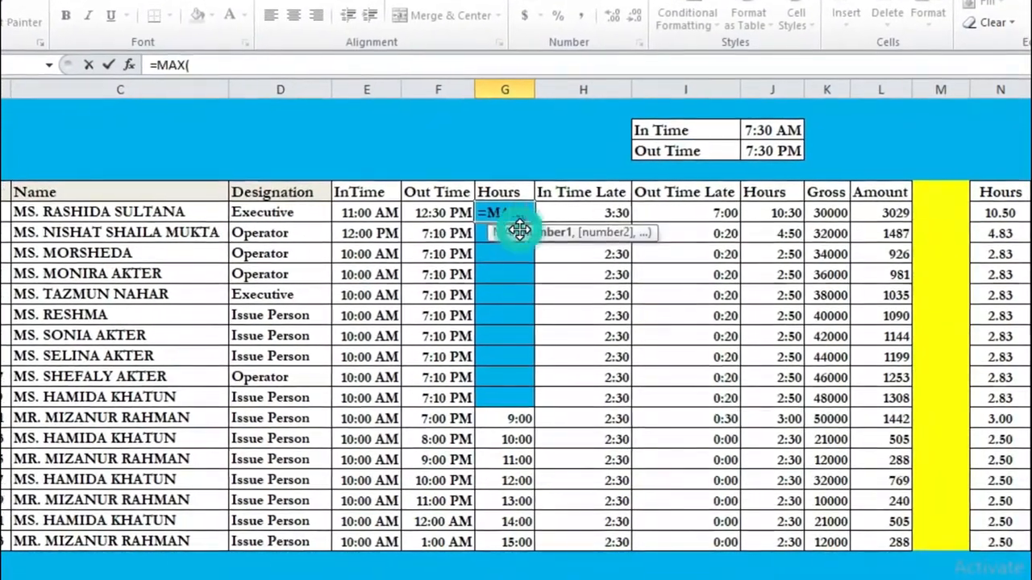
pyautogui.write('0')
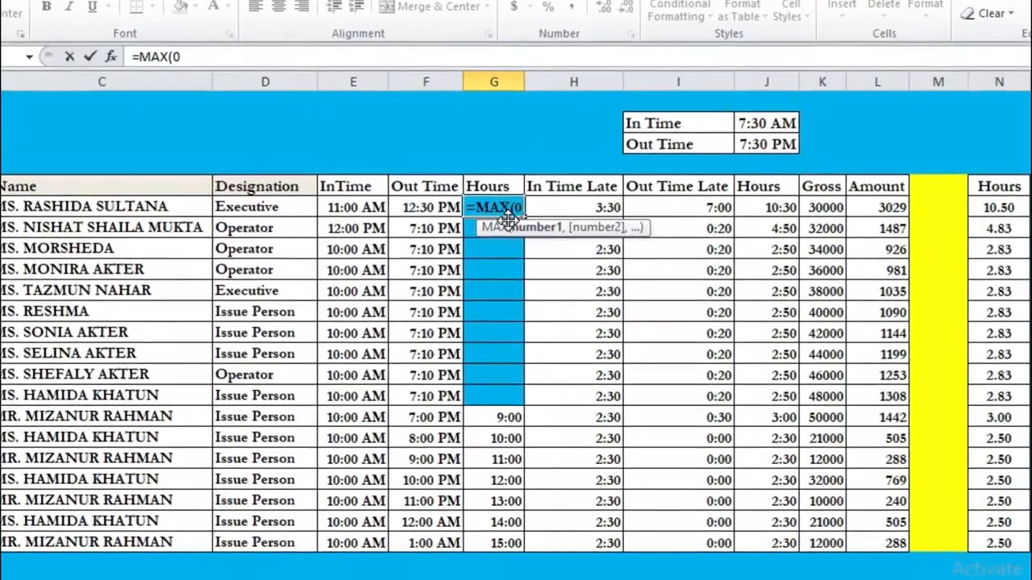
pyautogui.write(',')
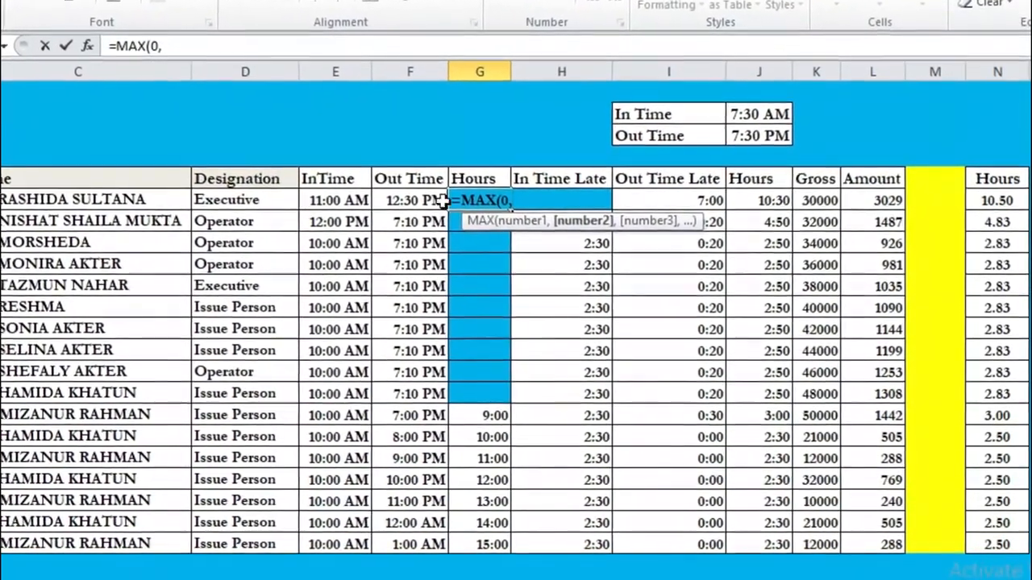
pyautogui.click(415, 203)
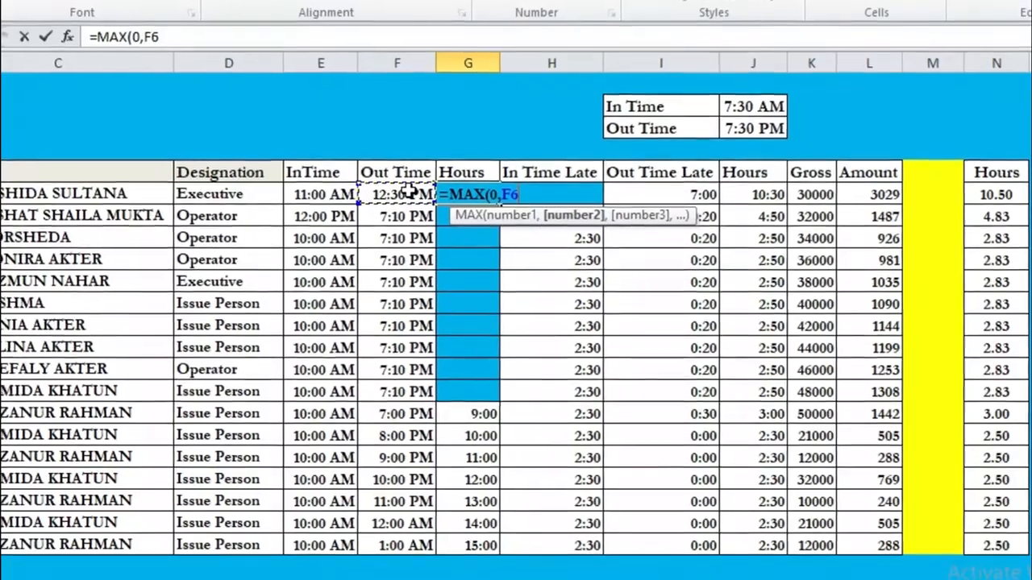
pyautogui.write('-')
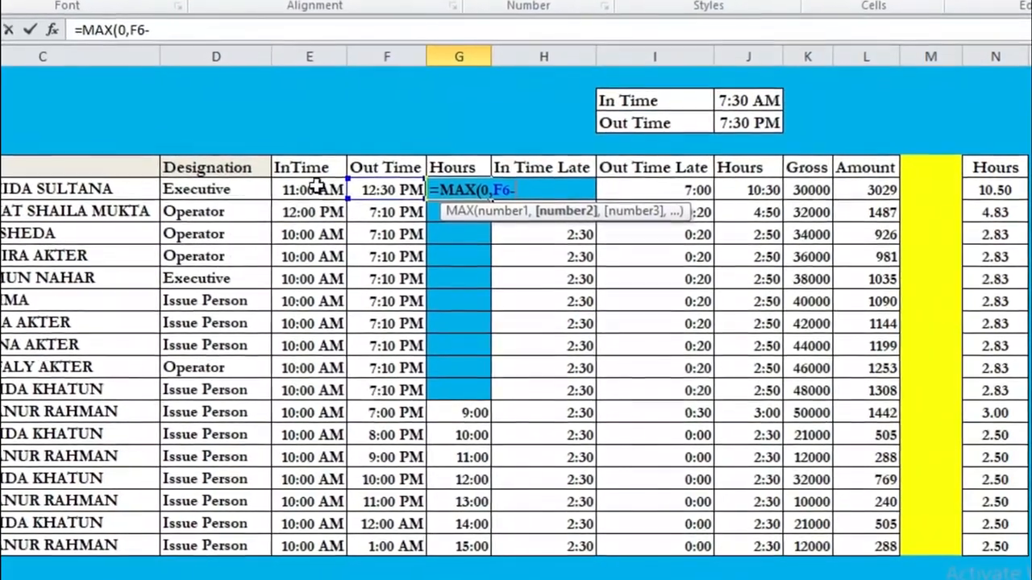
pyautogui.click(316, 191)
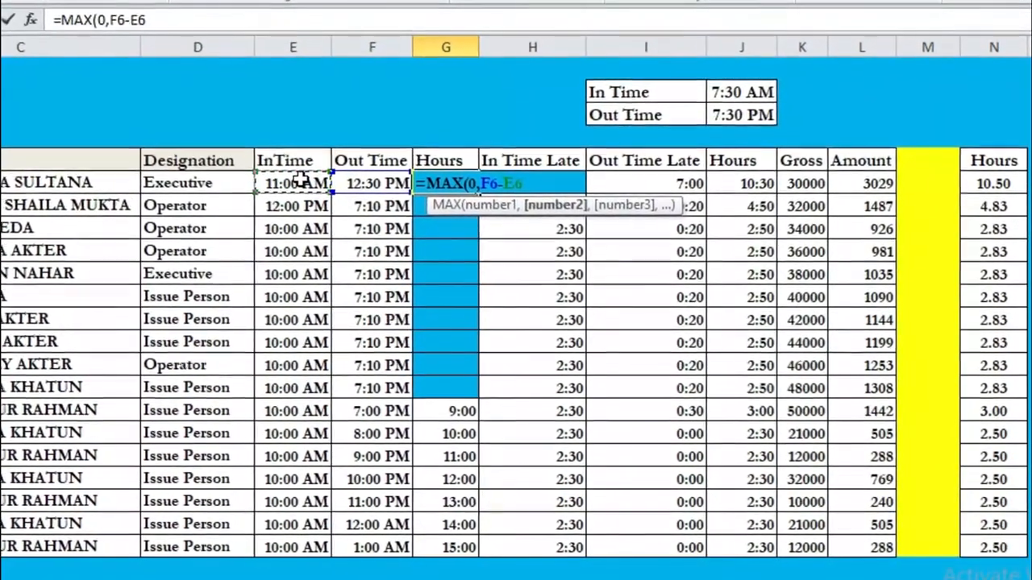
pyautogui.press('Return')
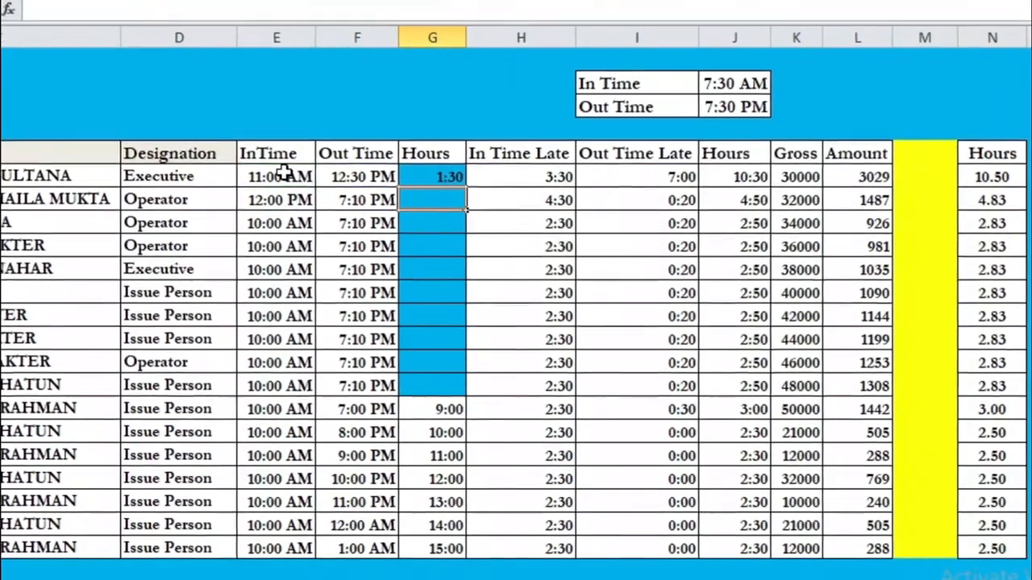
# - Fill the Hours formula from G6 down to G22
pyautogui.click(464, 178)
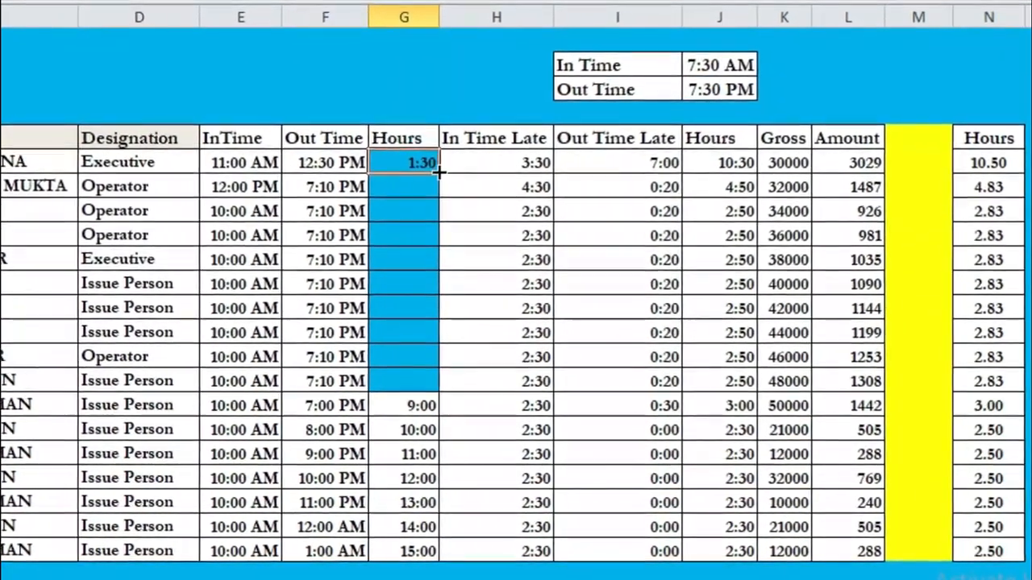
pyautogui.moveTo(425, 162); pyautogui.dragTo(379, 555)
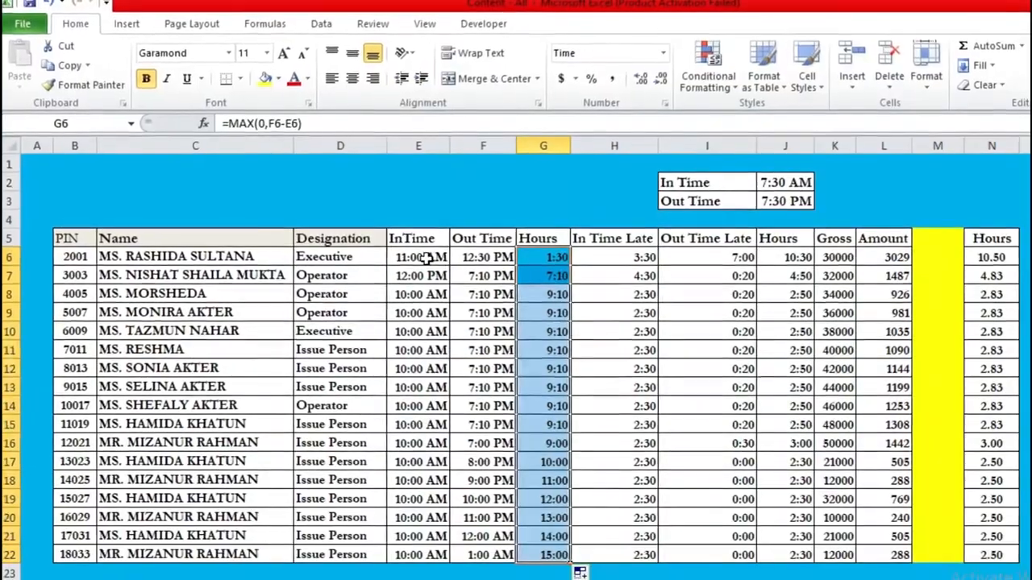
# - Examine the first employee's name and InTime entry to check the calculated working hours
pyautogui.click(444, 262)
pyautogui.click(236, 249)
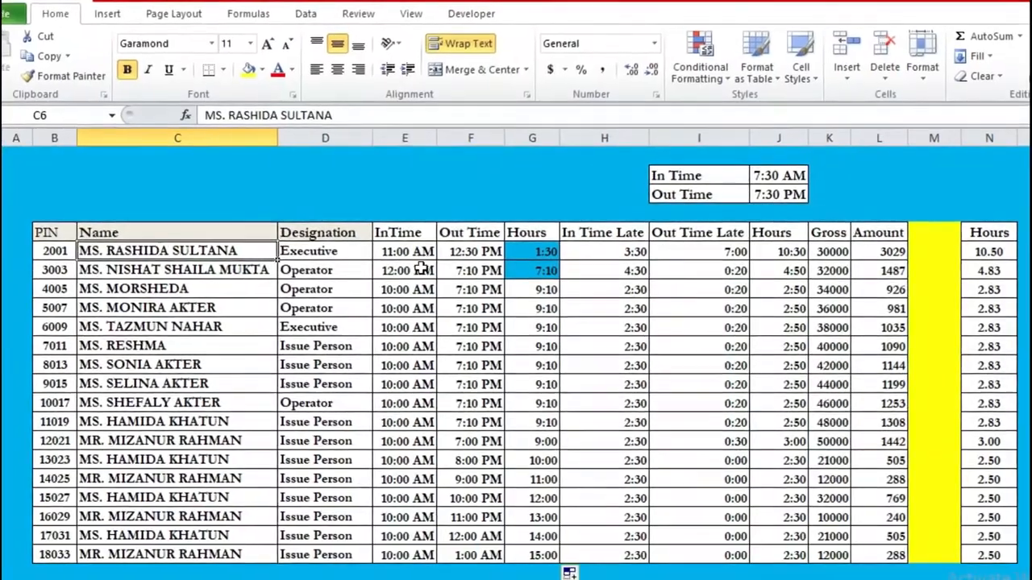
pyautogui.click(419, 253)
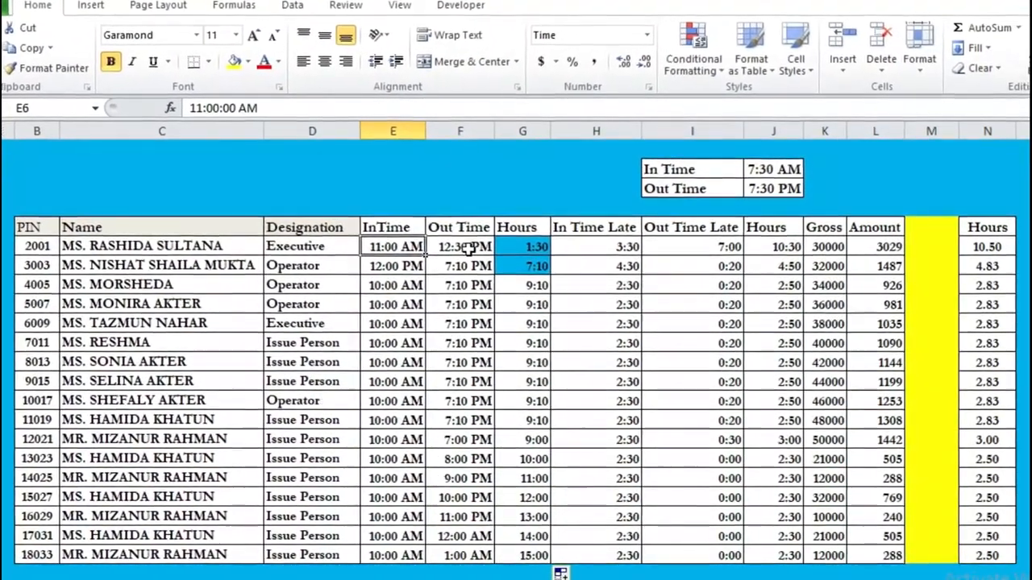
# - Clear the existing In Time Late formulas from H6:H12
pyautogui.click(473, 249)
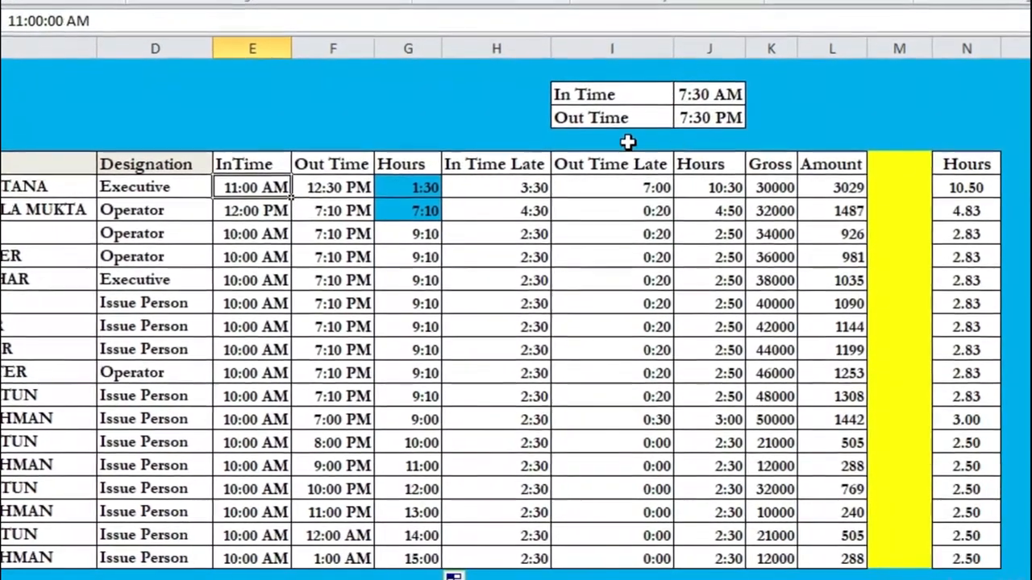
pyautogui.click(708, 89)
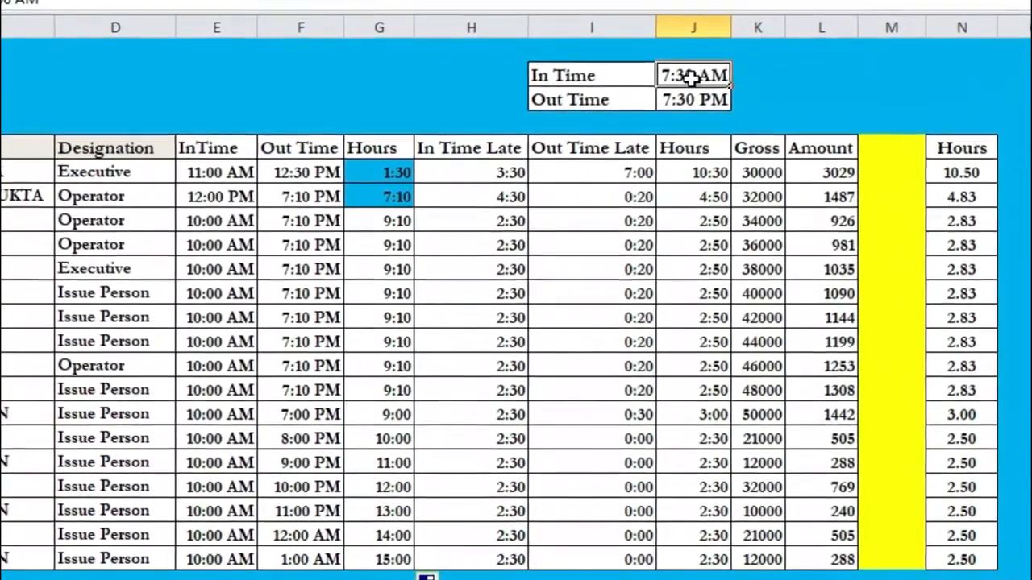
pyautogui.click(693, 79)
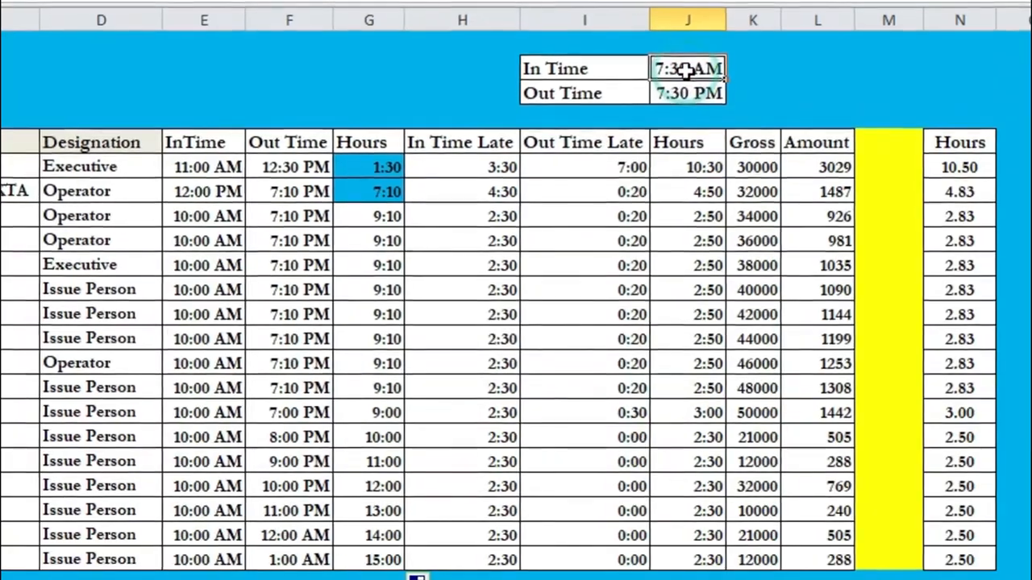
pyautogui.click(210, 164)
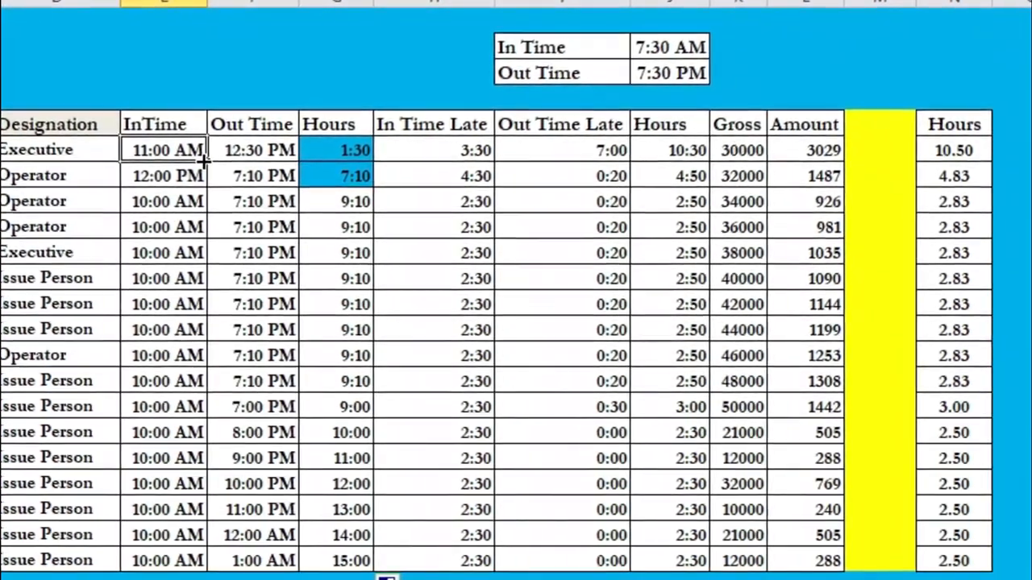
pyautogui.click(448, 154)
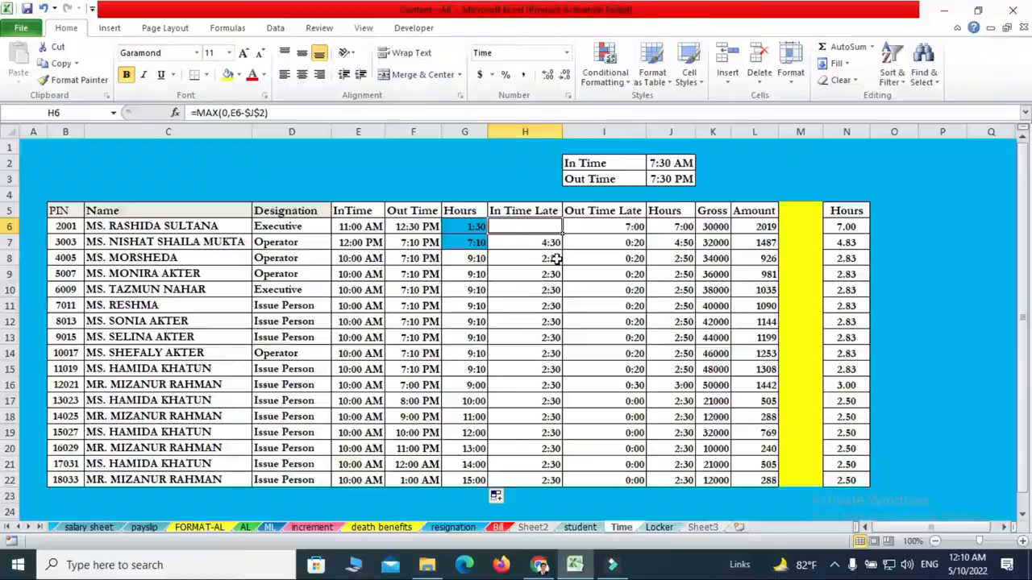
pyautogui.press('Delete')
pyautogui.moveTo(536, 242); pyautogui.dragTo(540, 330)
pyautogui.press('Delete')
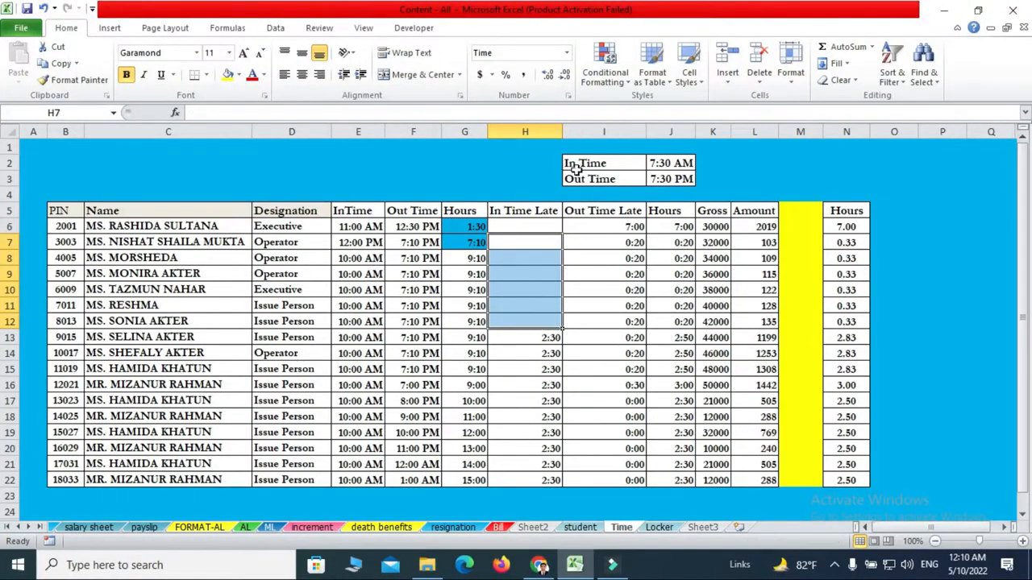
# - Enter the formula =MAX(0,E6-J2) in In Time Late cell H6 to compare the employee's InTime with the standard In Time
pyautogui.click(606, 163)
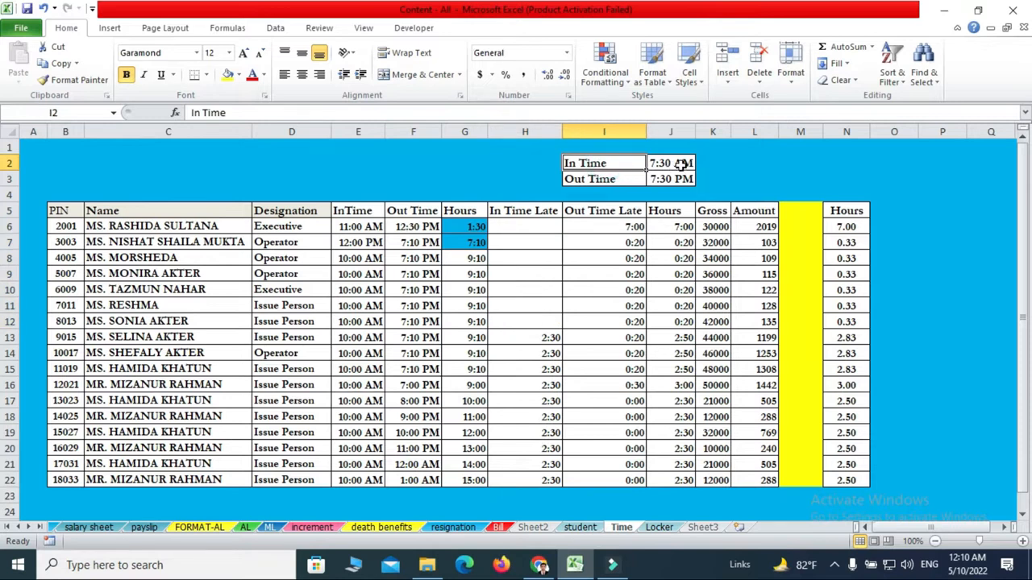
pyautogui.click(680, 163)
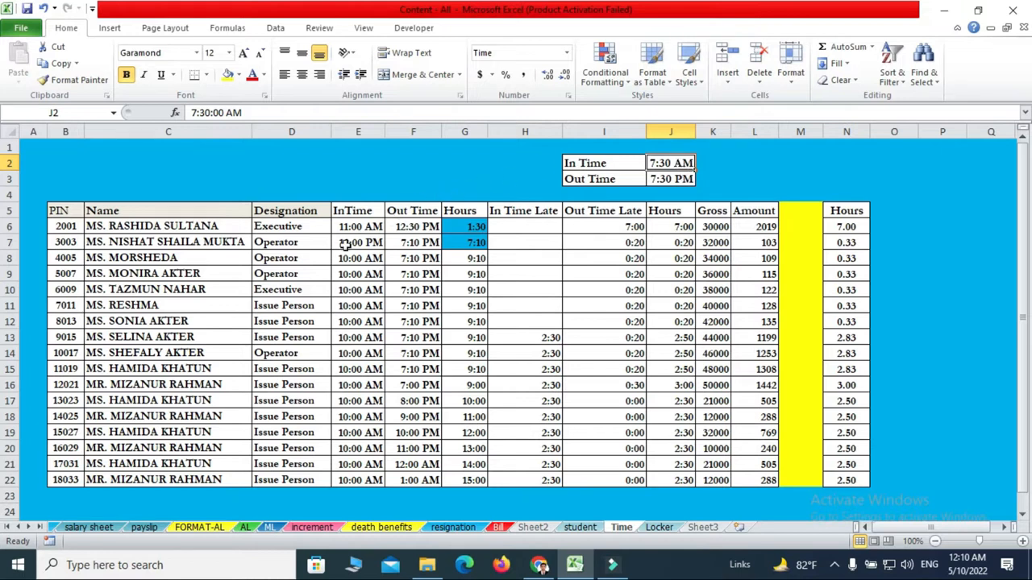
pyautogui.click(367, 225)
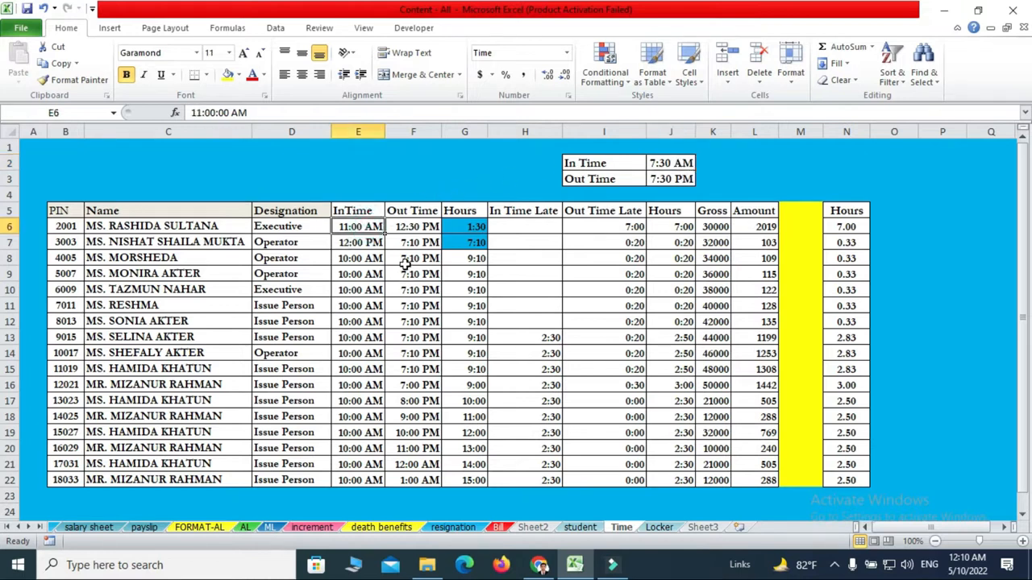
pyautogui.click(548, 224)
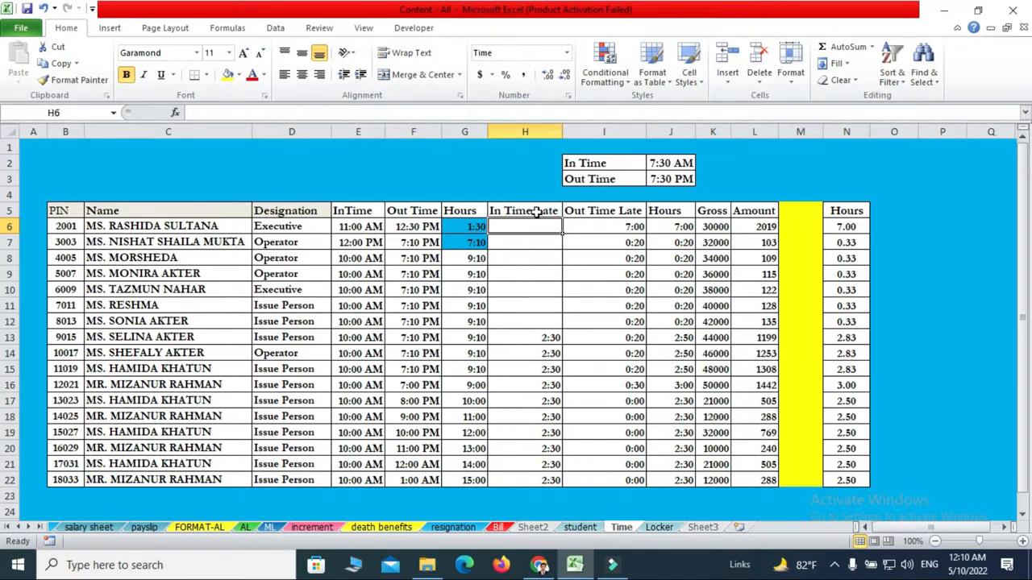
pyautogui.write('=m')
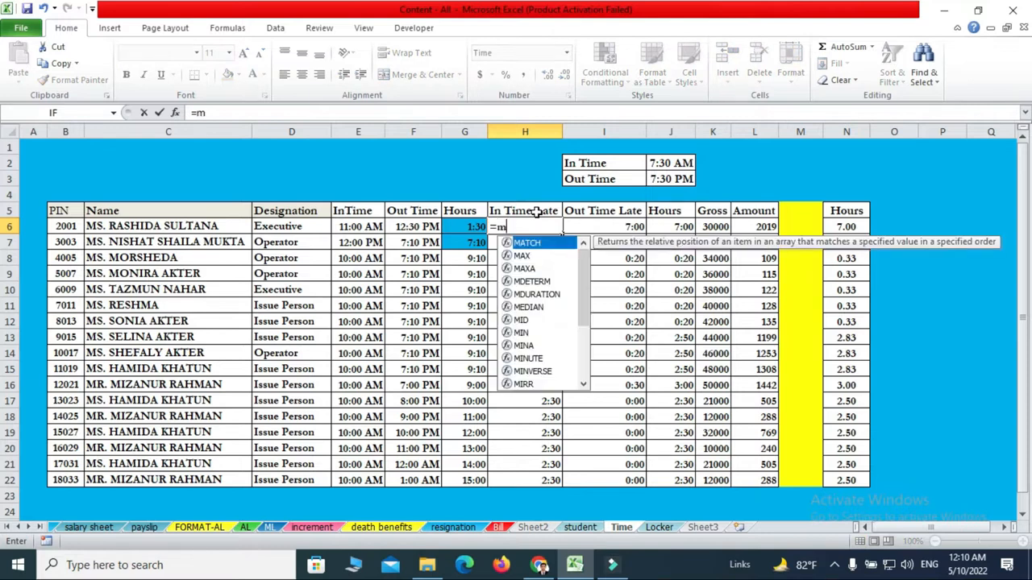
pyautogui.write('ax')
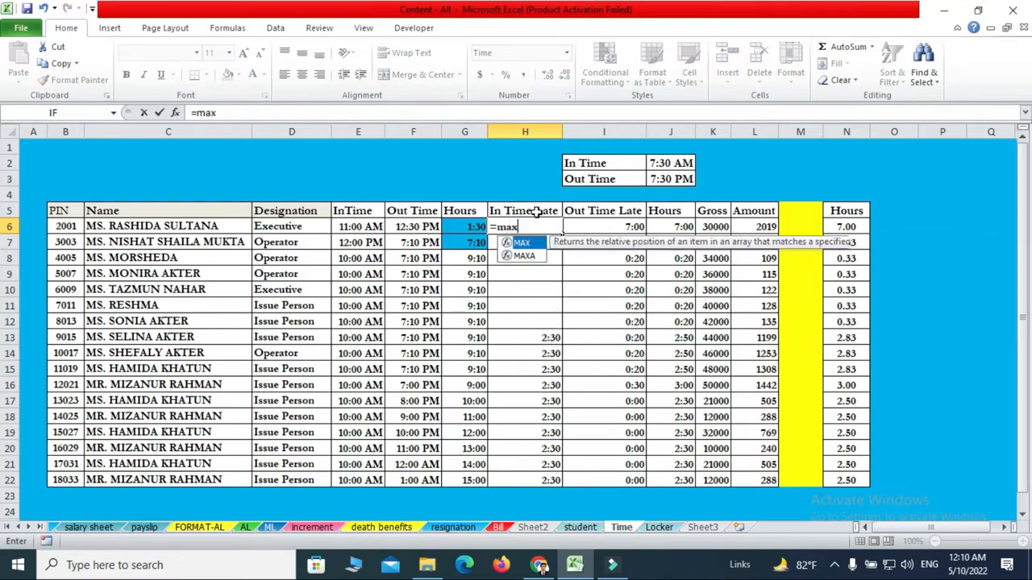
pyautogui.doubleClick(522, 243)
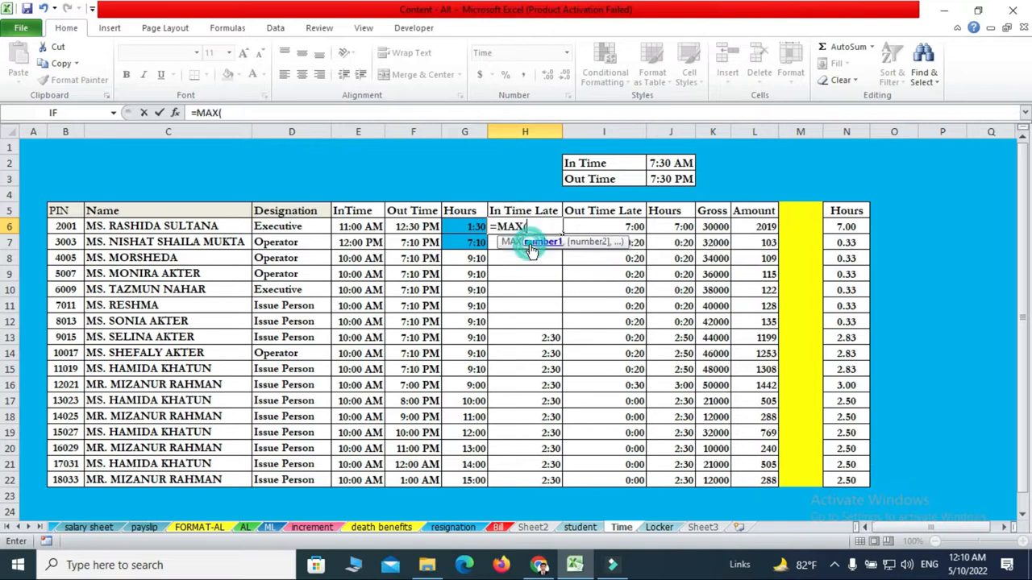
pyautogui.write('0,')
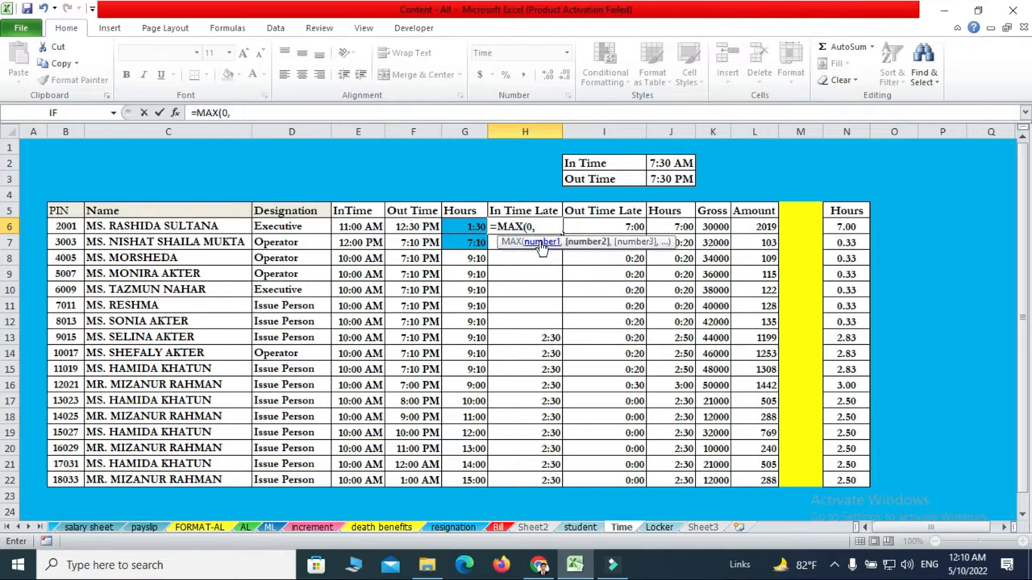
pyautogui.click(369, 225)
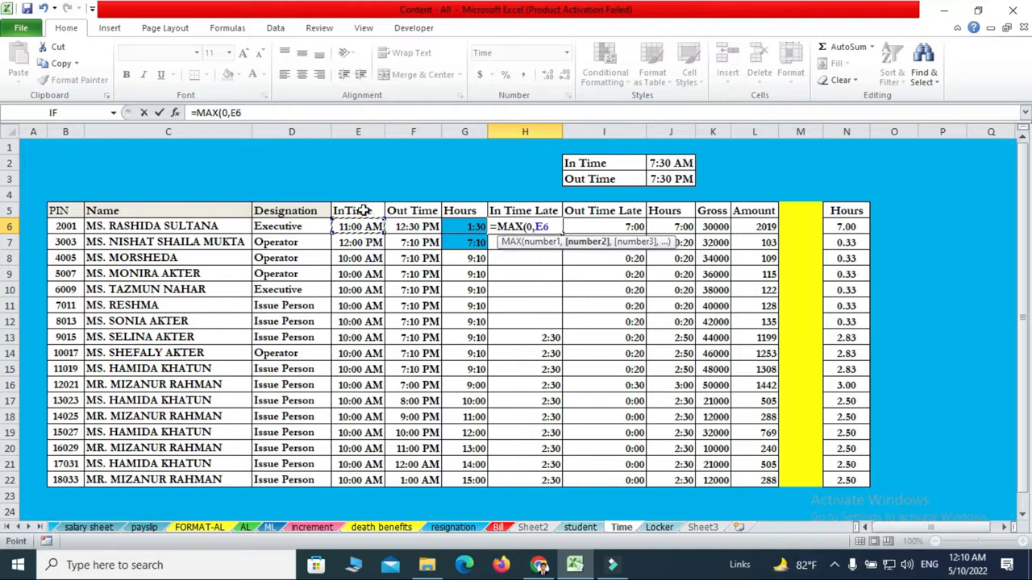
pyautogui.write('-')
pyautogui.click(660, 162)
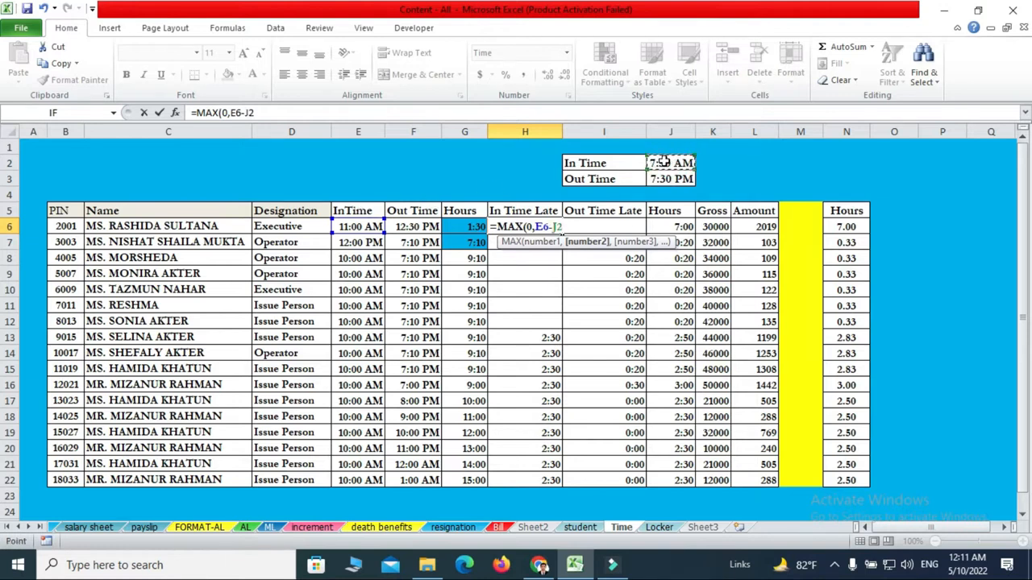
pyautogui.write(')')
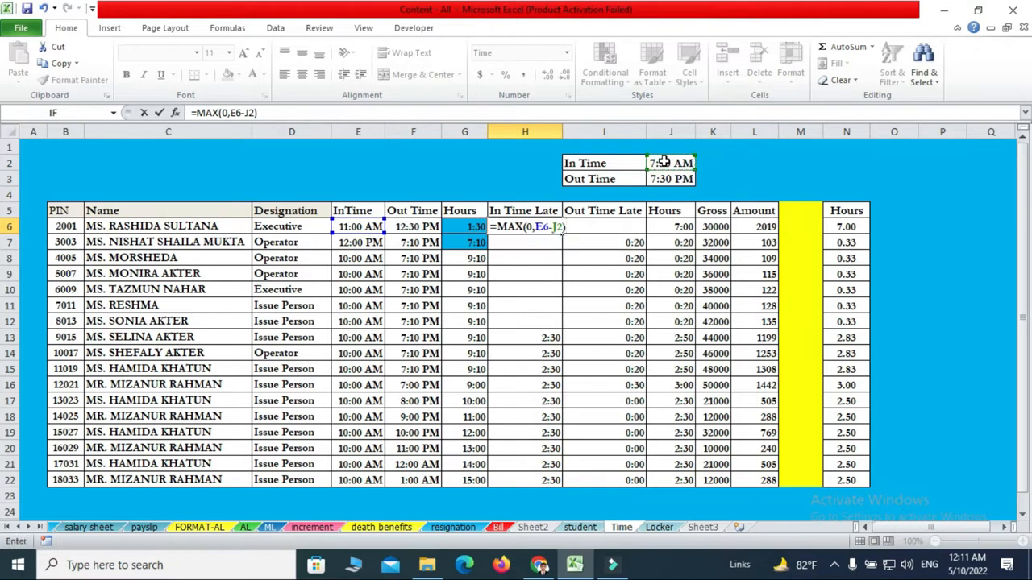
pyautogui.press('Return')
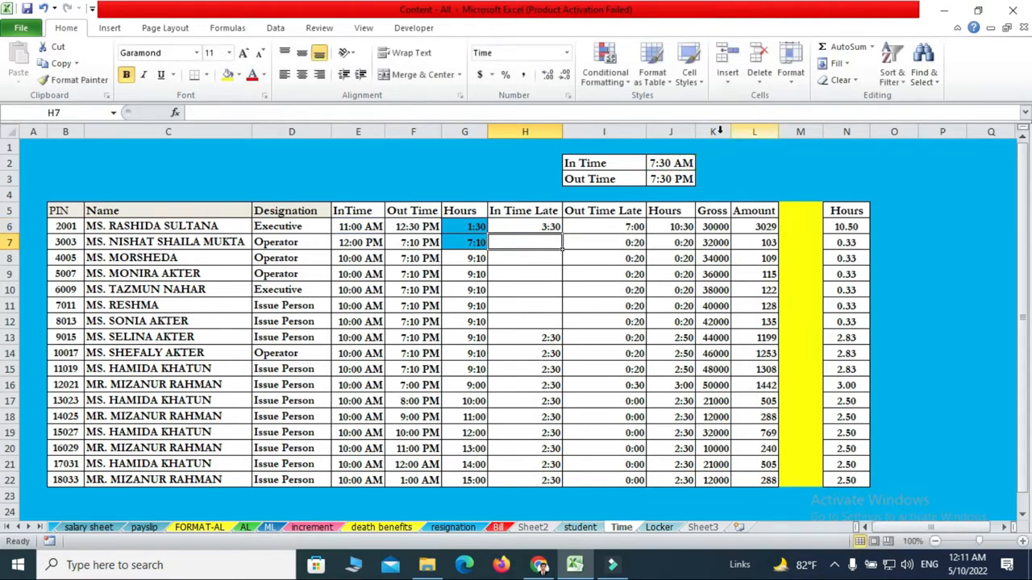
# - Make the standard In Time reference absolute in H6 so the formula reads =MAX(0,E6-$J$2)
pyautogui.click(367, 227)
pyautogui.click(679, 162)
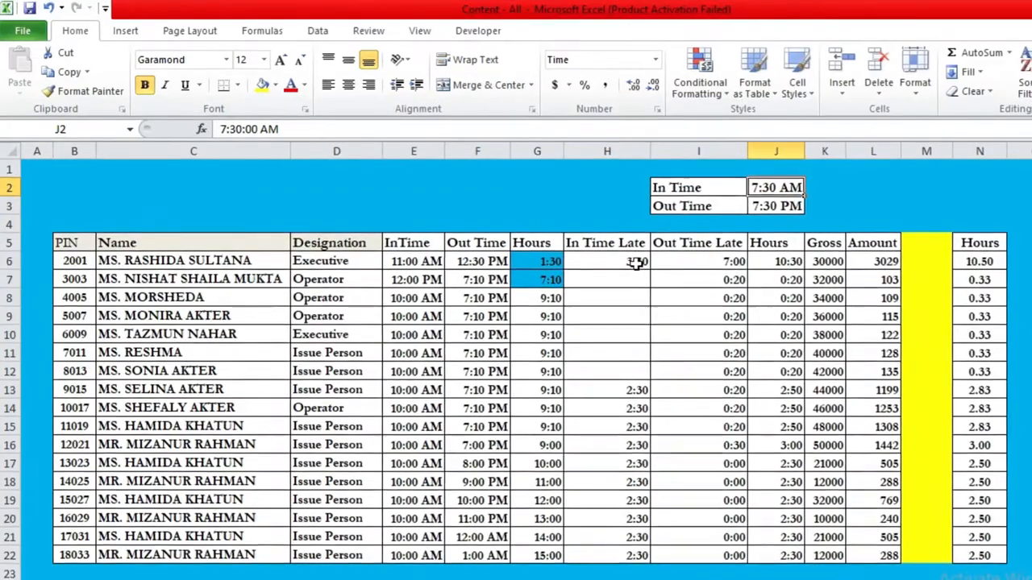
pyautogui.click(552, 227)
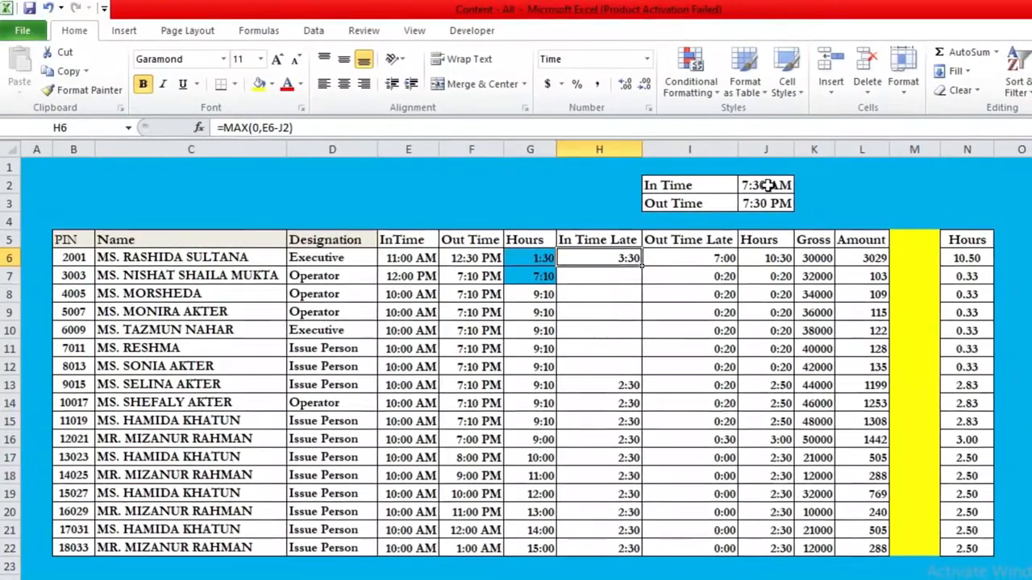
pyautogui.click(617, 258)
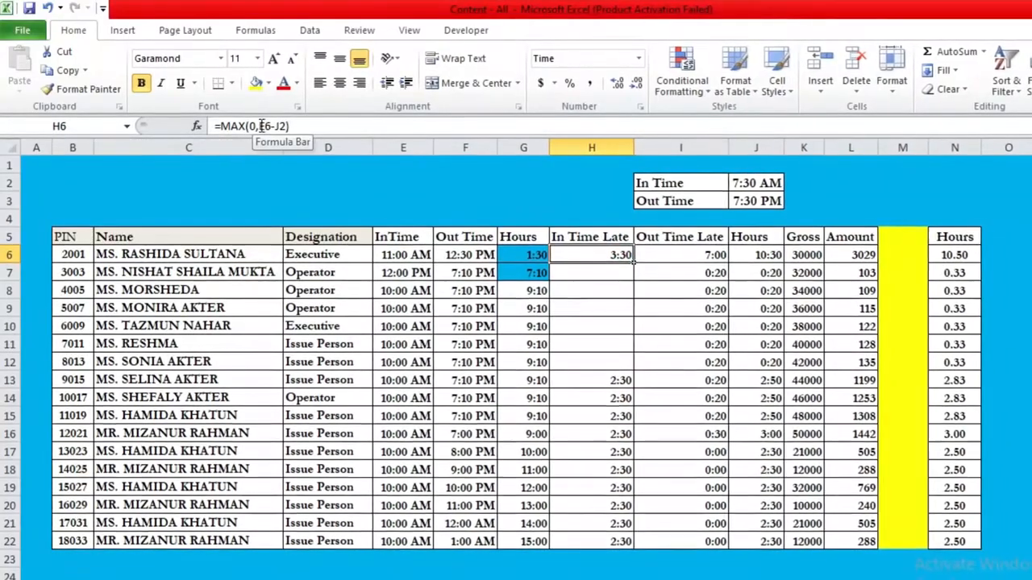
pyautogui.click(257, 125)
pyautogui.doubleClick(274, 125)
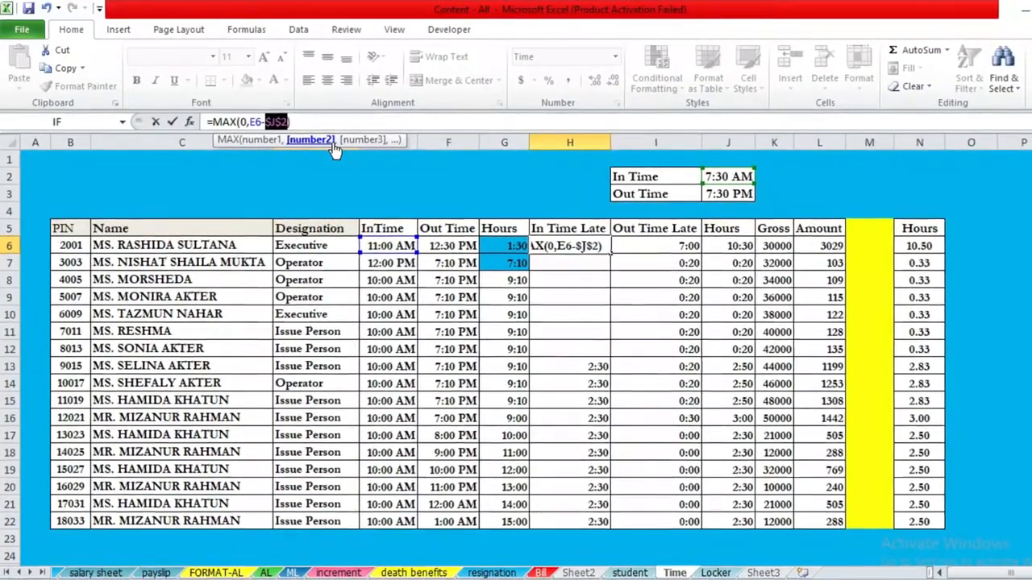
pyautogui.press('Return')
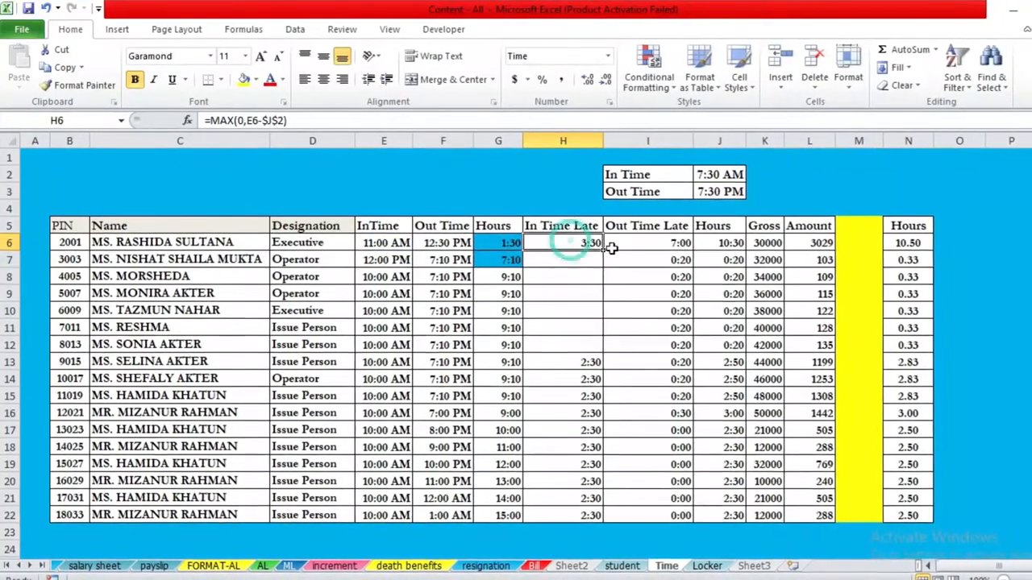
# - Fill the In Time Late formula from H6 down to H22 and check the first row against the standard In Time
pyautogui.moveTo(615, 329); pyautogui.dragTo(596, 490)
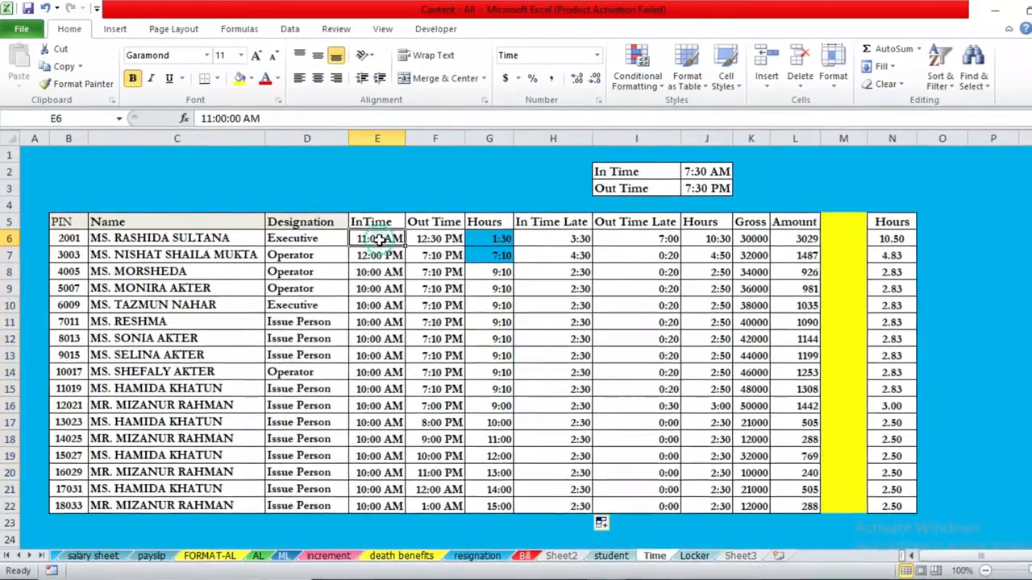
pyautogui.click(705, 169)
pyautogui.click(376, 234)
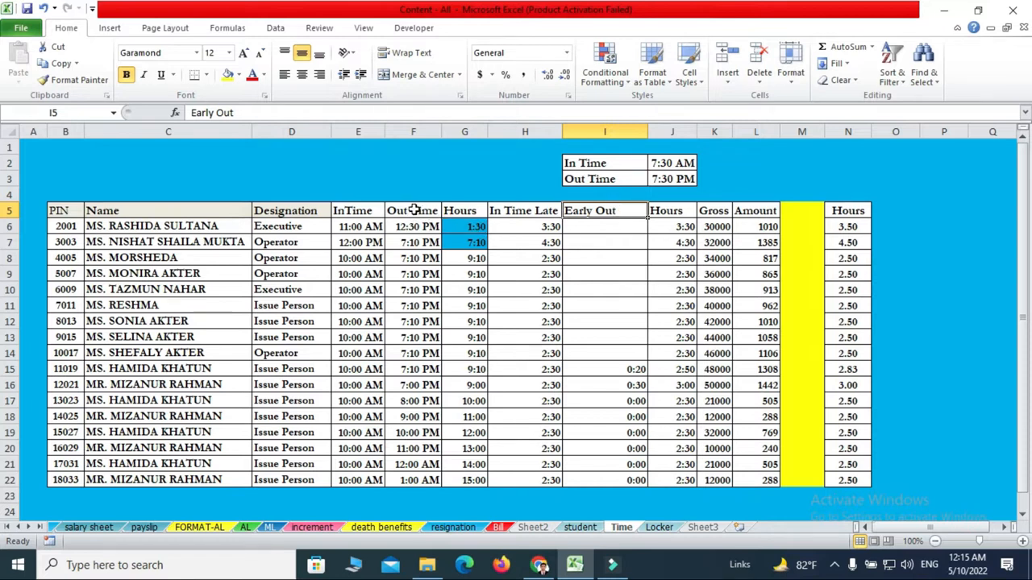
# - Enter the formula =MAX(0,J3-F6) in Early Out cell I6 to compare the standard Out Time with the employee's Out Time
pyautogui.click(412, 131)
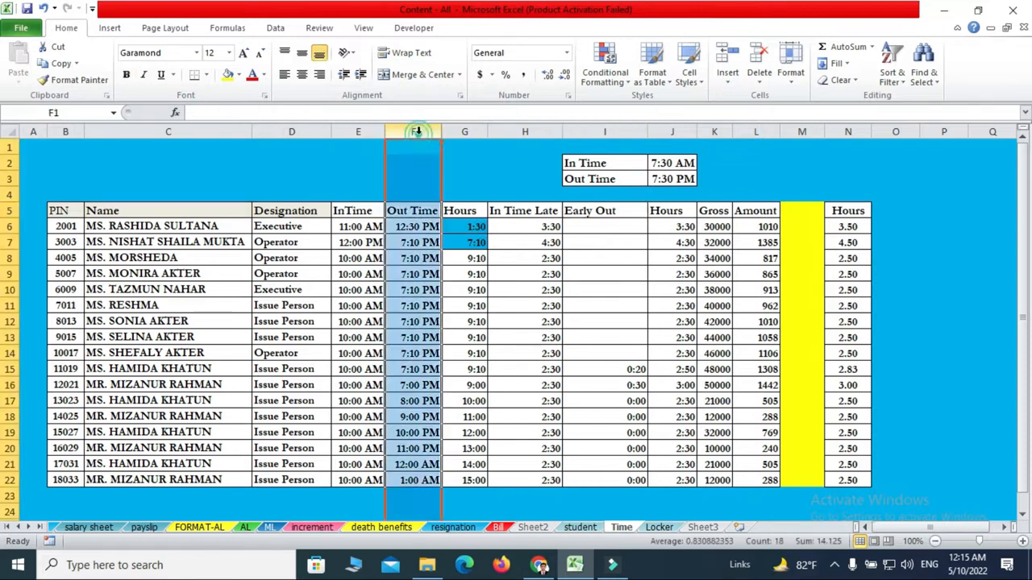
pyautogui.click(412, 229)
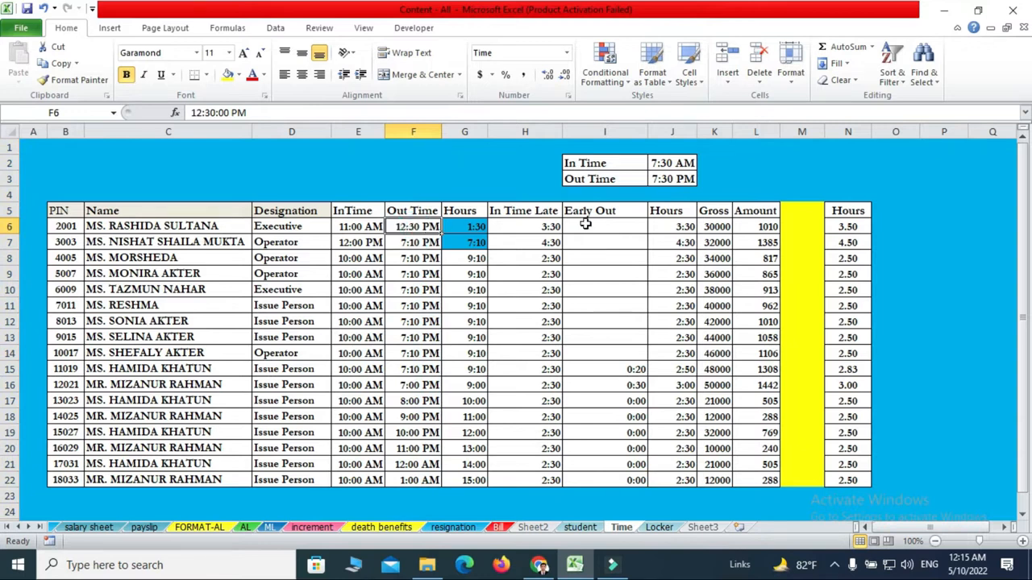
pyautogui.click(669, 179)
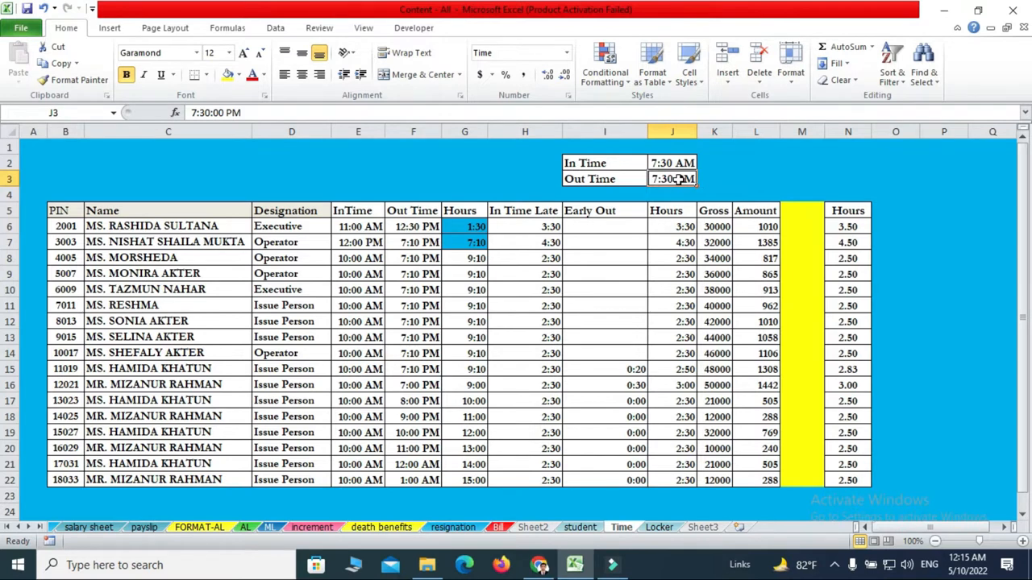
pyautogui.click(617, 225)
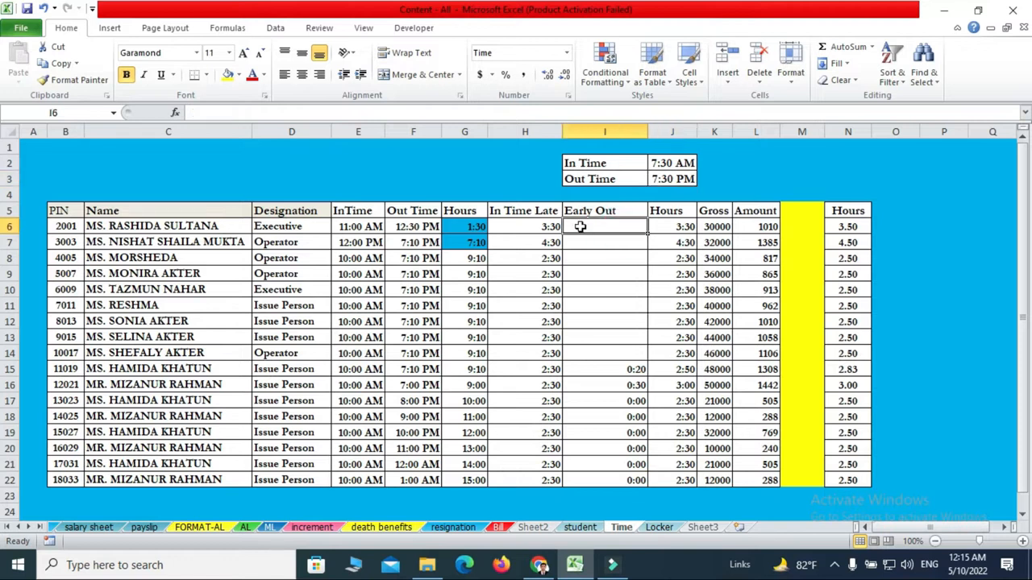
pyautogui.write('=ma')
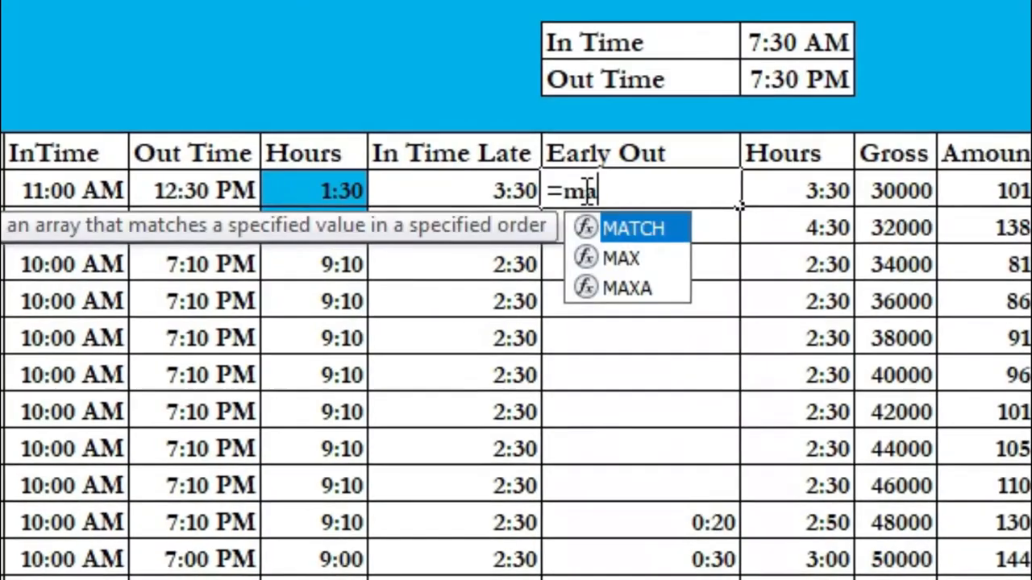
pyautogui.doubleClick(654, 258)
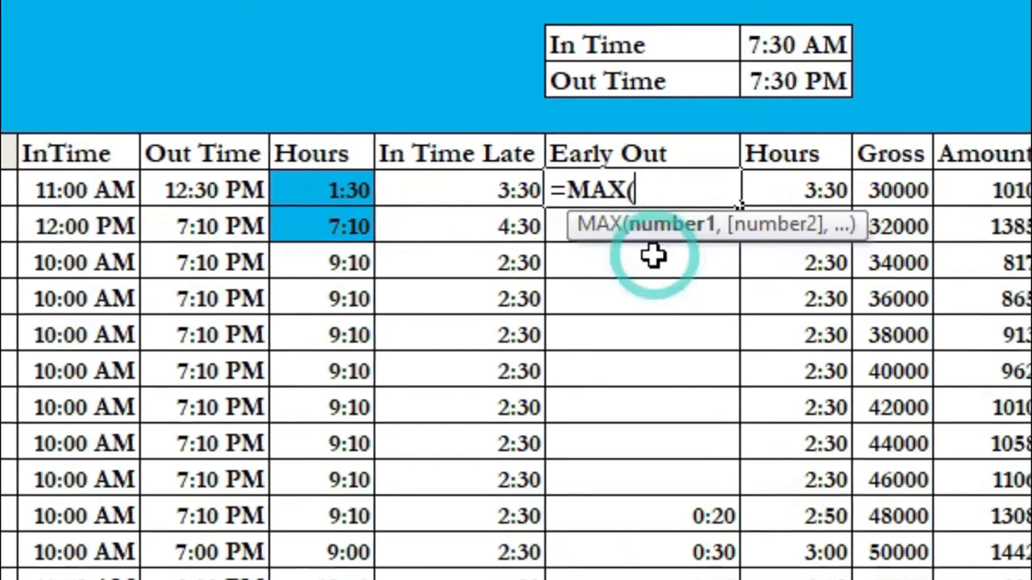
pyautogui.write('0,')
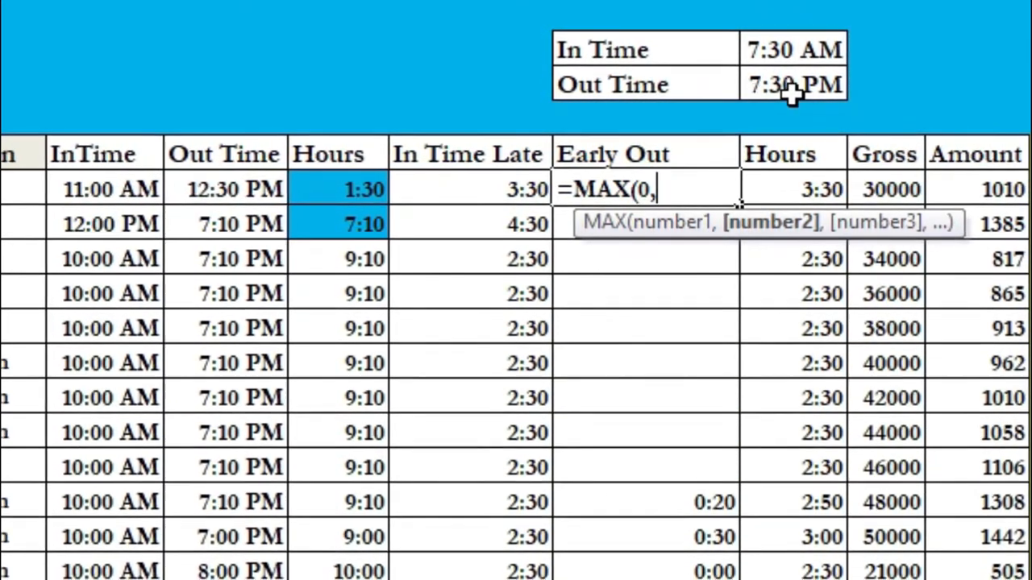
pyautogui.click(792, 88)
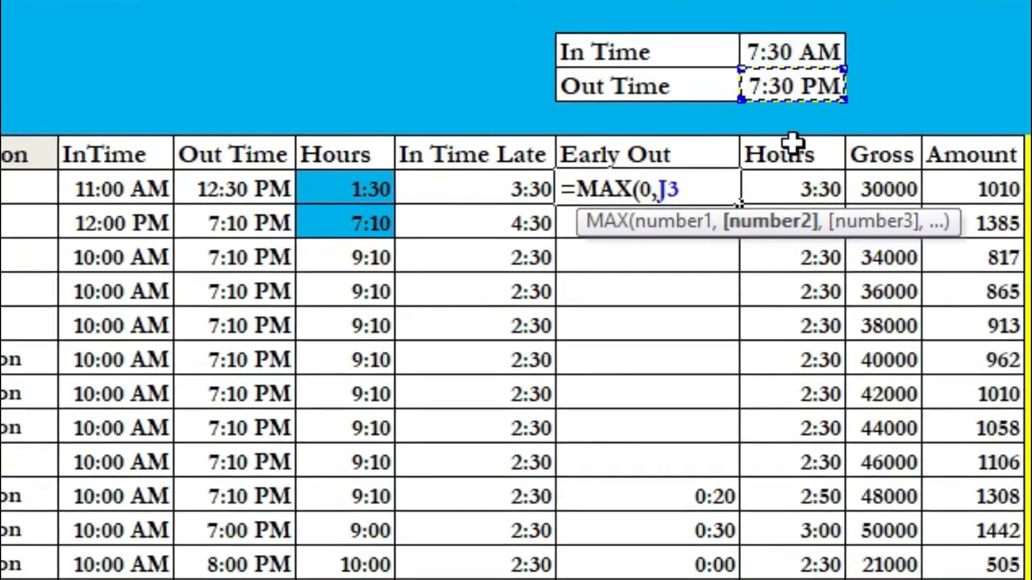
pyautogui.write('-')
pyautogui.click(258, 188)
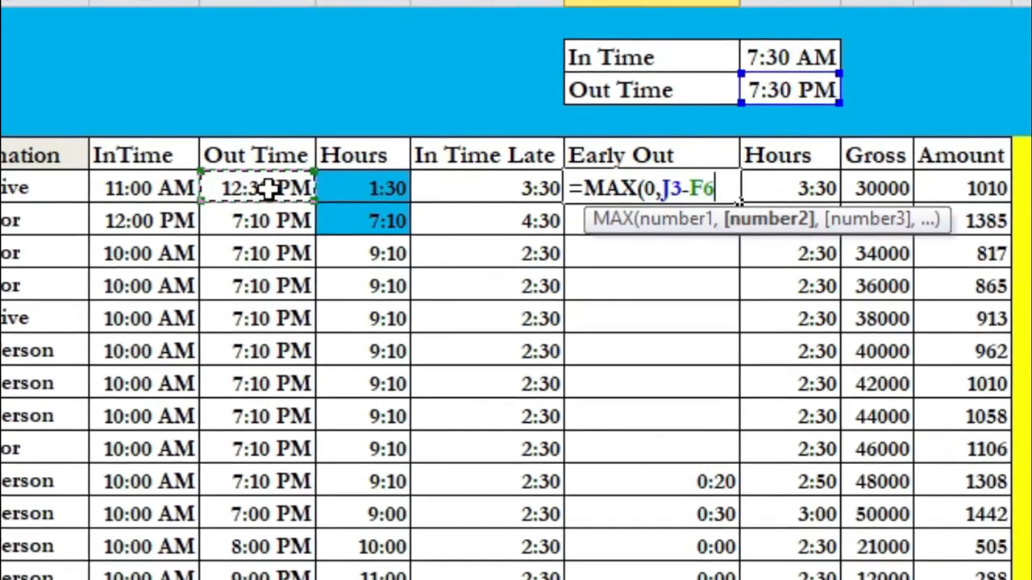
pyautogui.write(')')
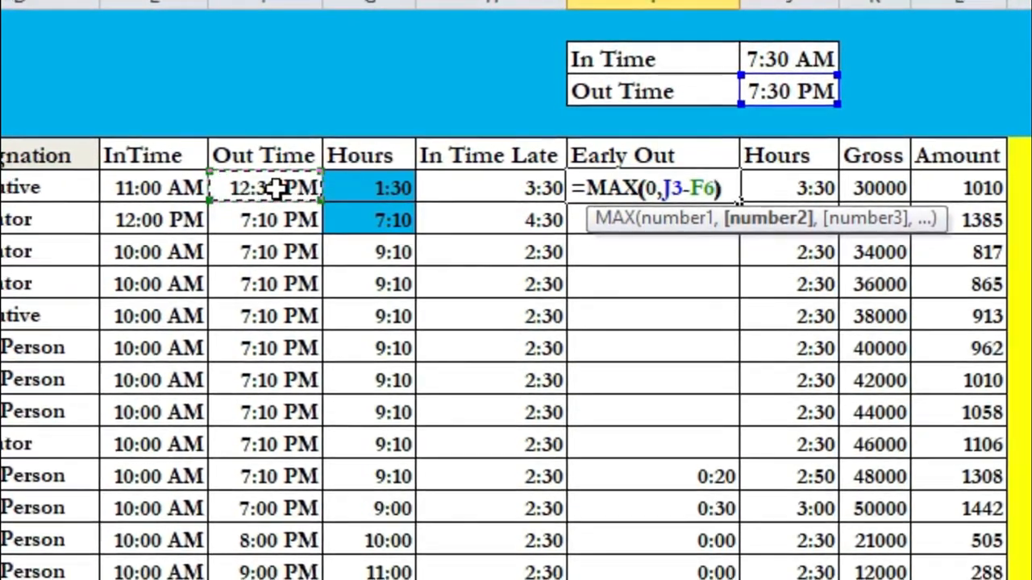
pyautogui.press('Return')
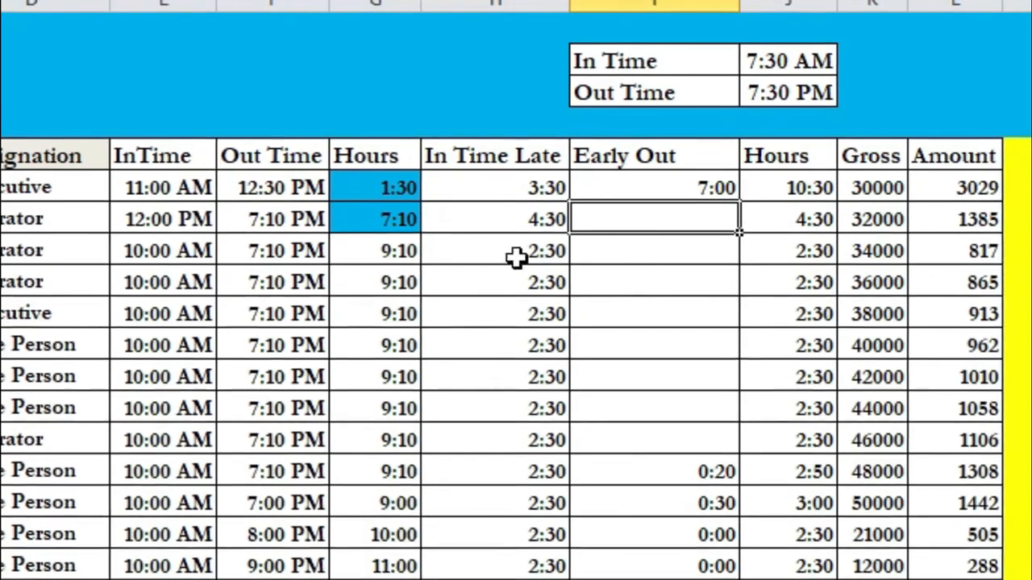
# - Make the standard Out Time reference absolute in I6 so the formula reads =MAX(0,$J$3-F6)
pyautogui.click(698, 183)
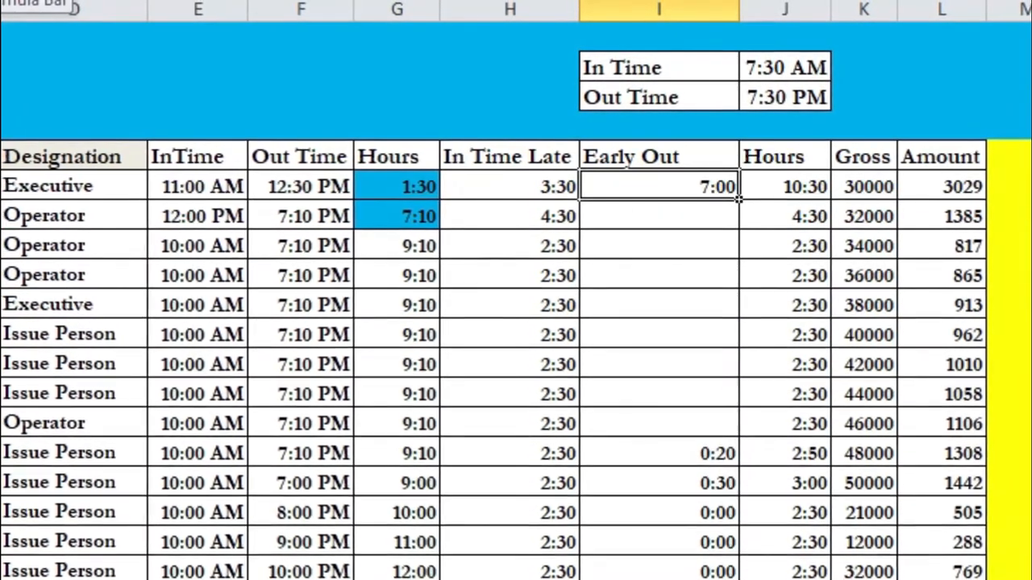
pyautogui.press('F2')
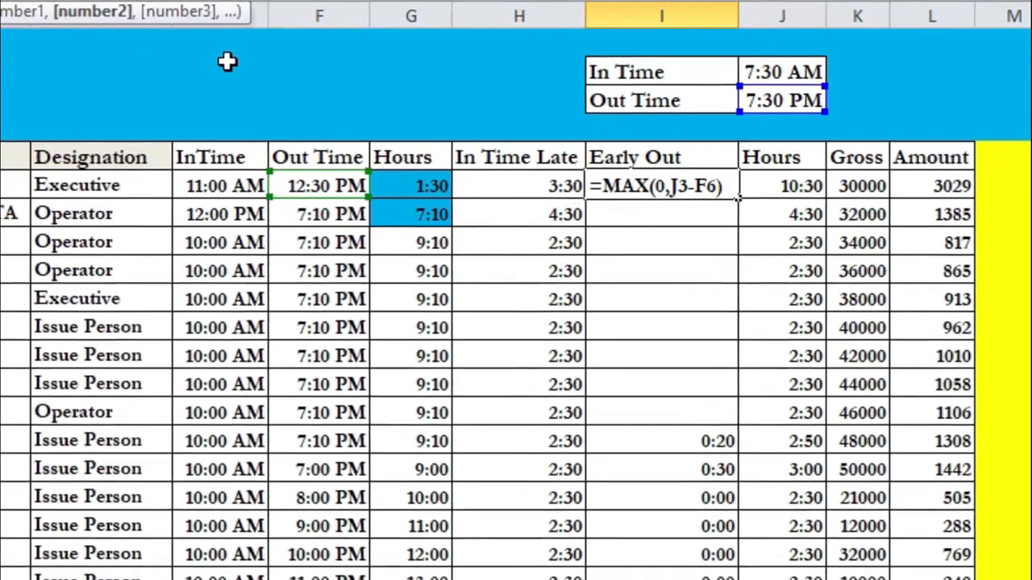
pyautogui.press('F4')
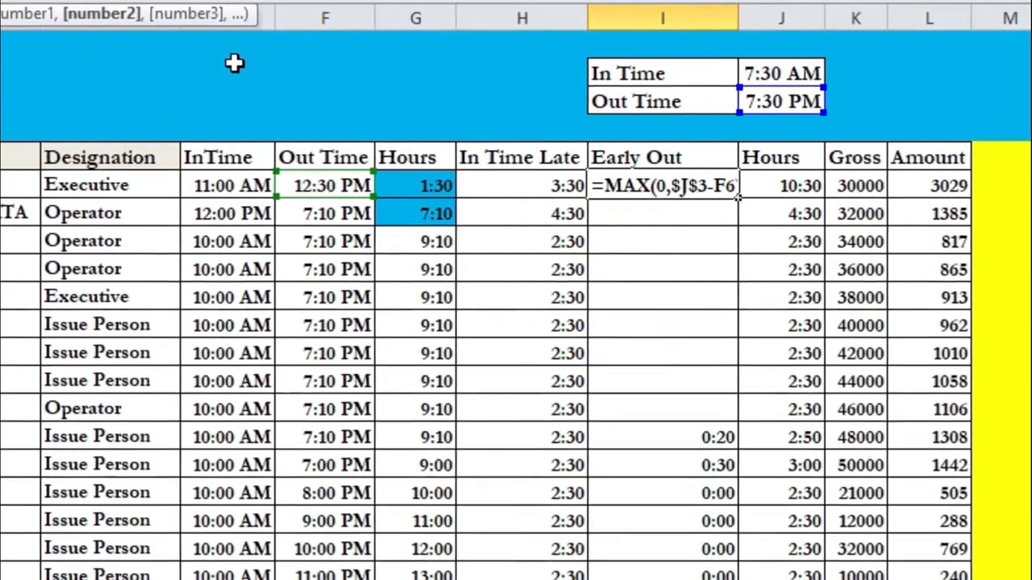
pyautogui.press('Return')
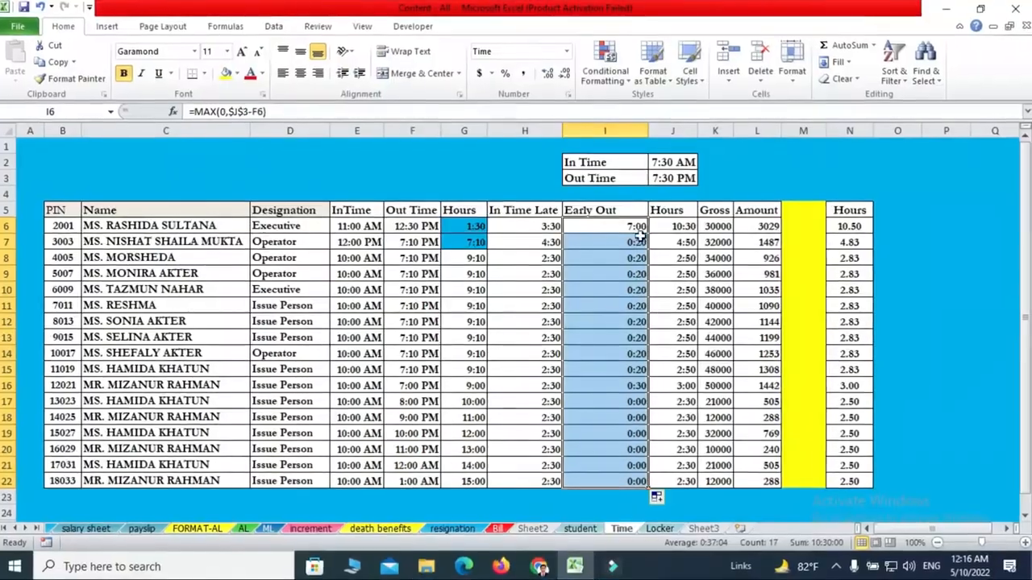
# - Fill the Early Out formula from I6 down to I22 and check the first rows
pyautogui.click(718, 187)
pyautogui.click(315, 227)
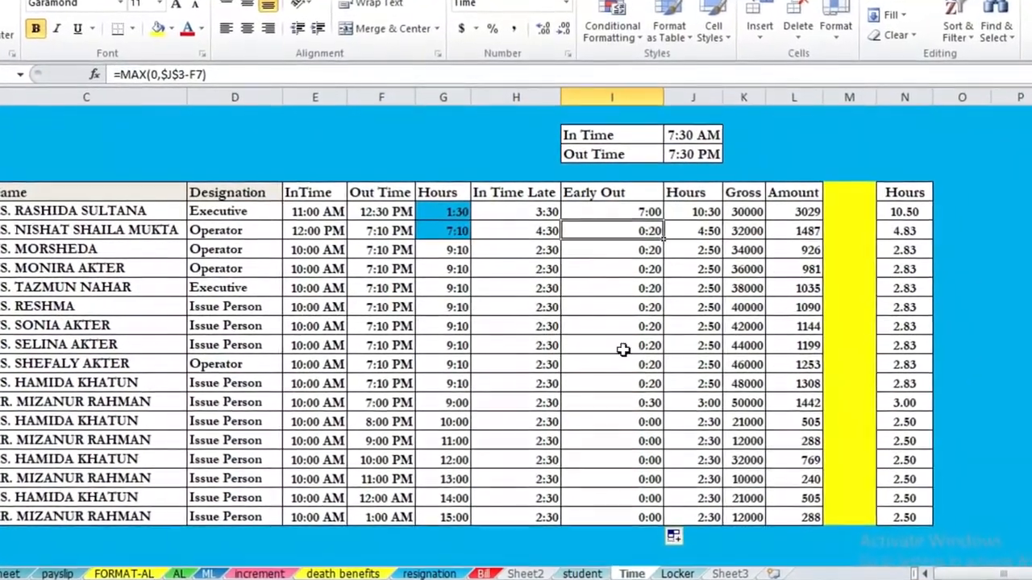
pyautogui.click(538, 205)
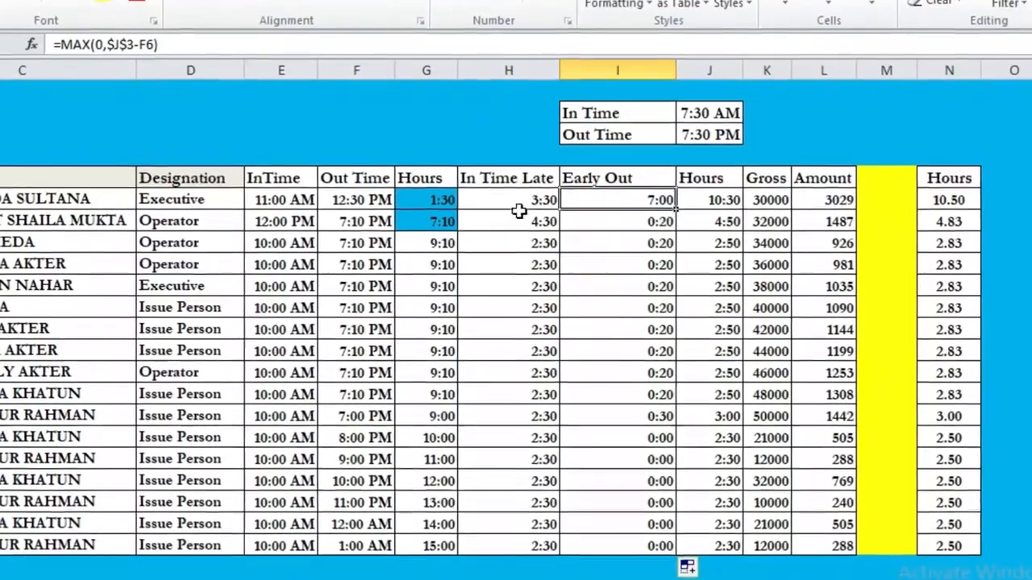
pyautogui.click(528, 202)
# - Enter the formula =MAX(0,H6+I6) in Hours cell J6 to add In Time Late and Early Out
pyautogui.click(704, 203)
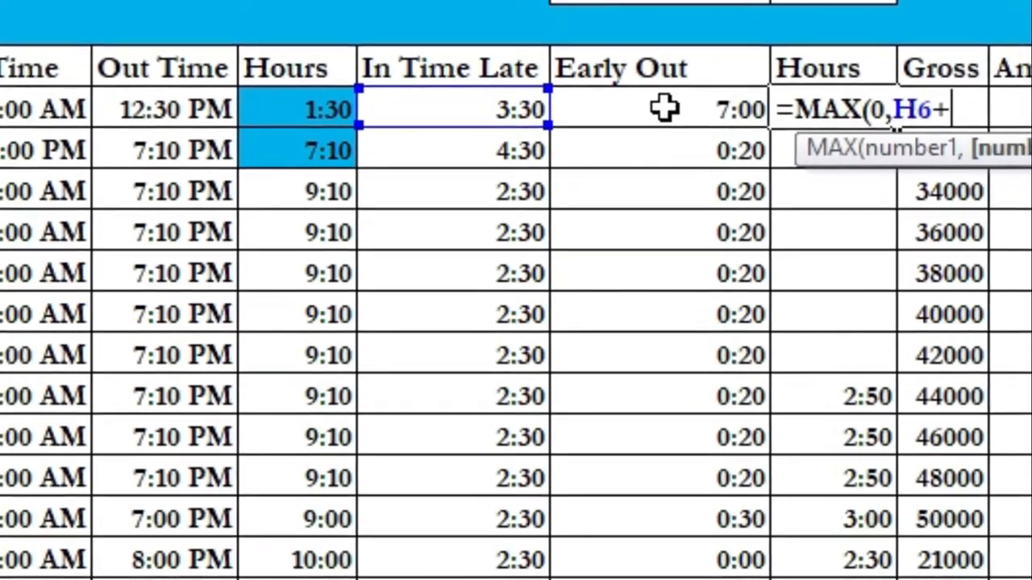
pyautogui.click(661, 109)
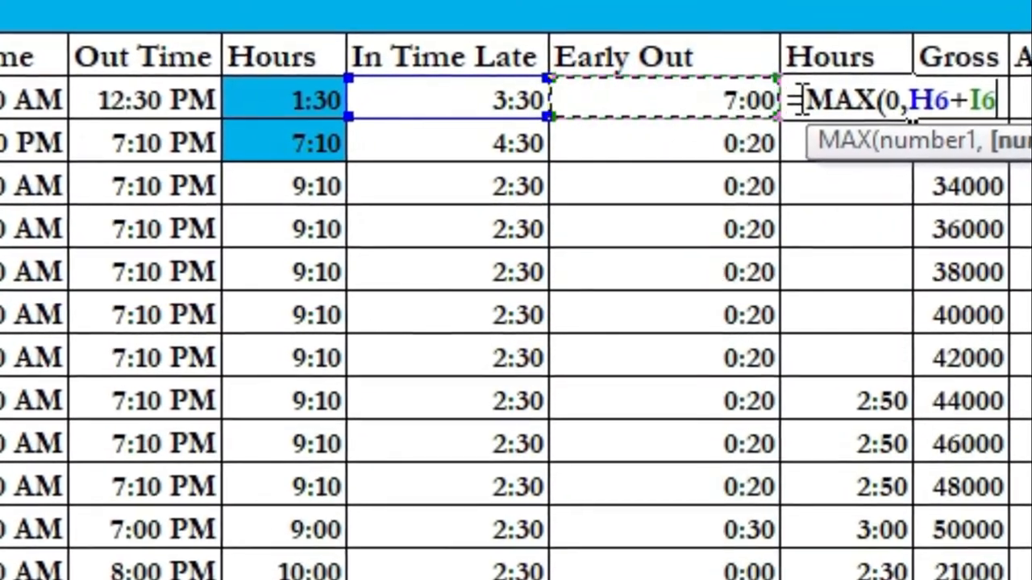
pyautogui.write(')')
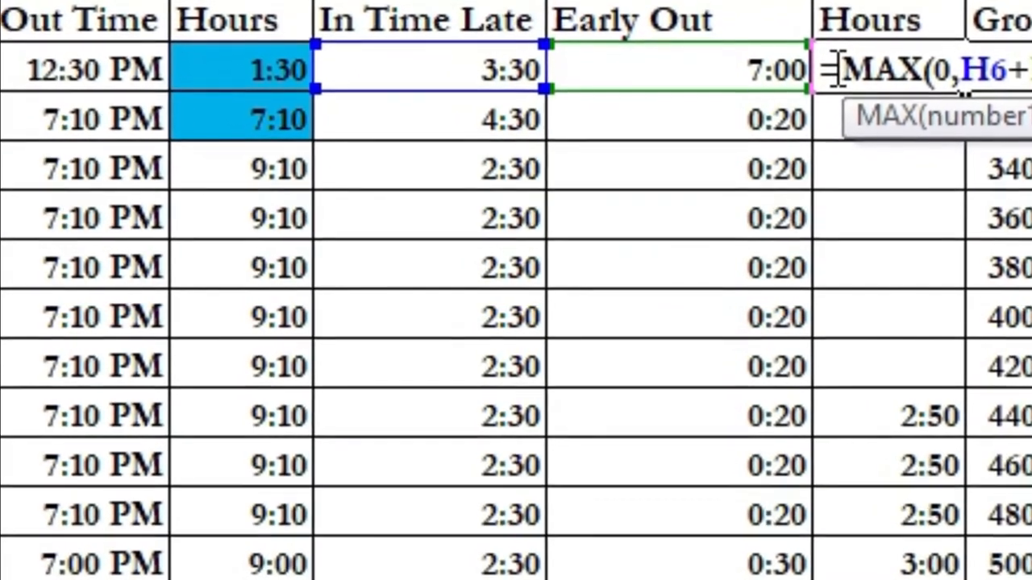
pyautogui.press('Return')
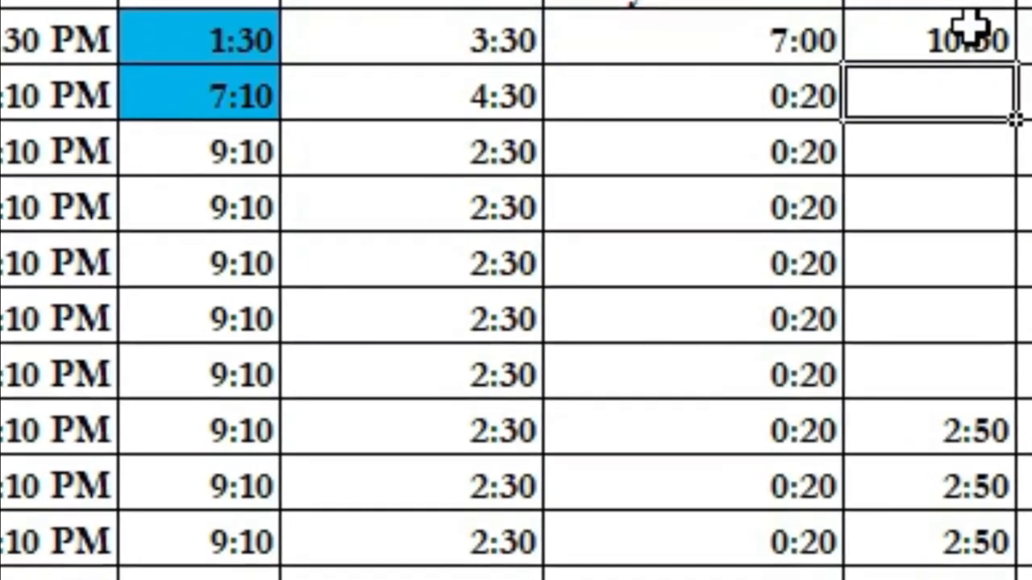
# - Fill the Hours formula from J6 down the column and check it against the first row's In Time Late and Early Out
pyautogui.click(963, 56)
pyautogui.moveTo(1024, 58); pyautogui.dragTo(1025, 579)
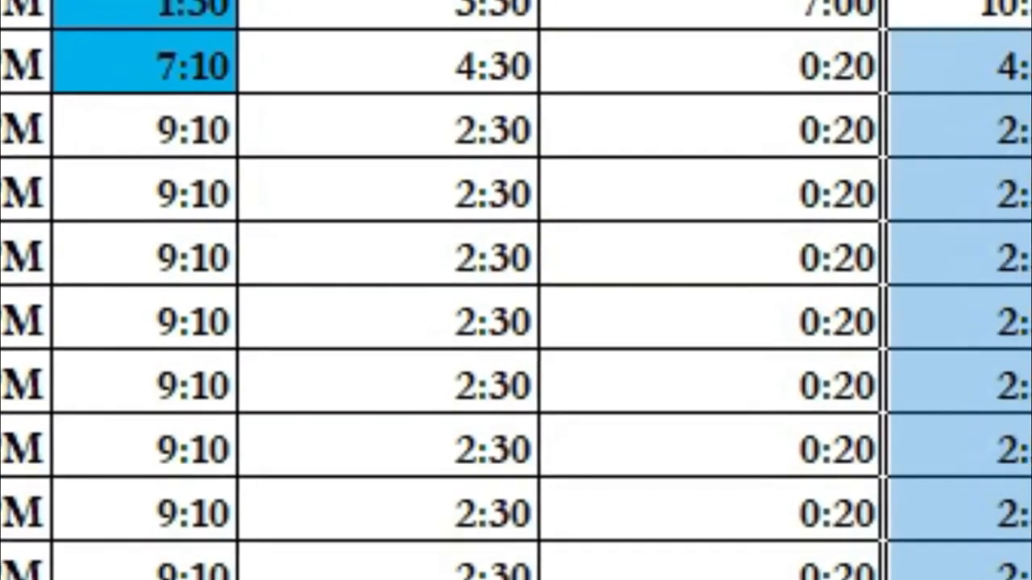
pyautogui.click(493, 15)
pyautogui.click(774, 3)
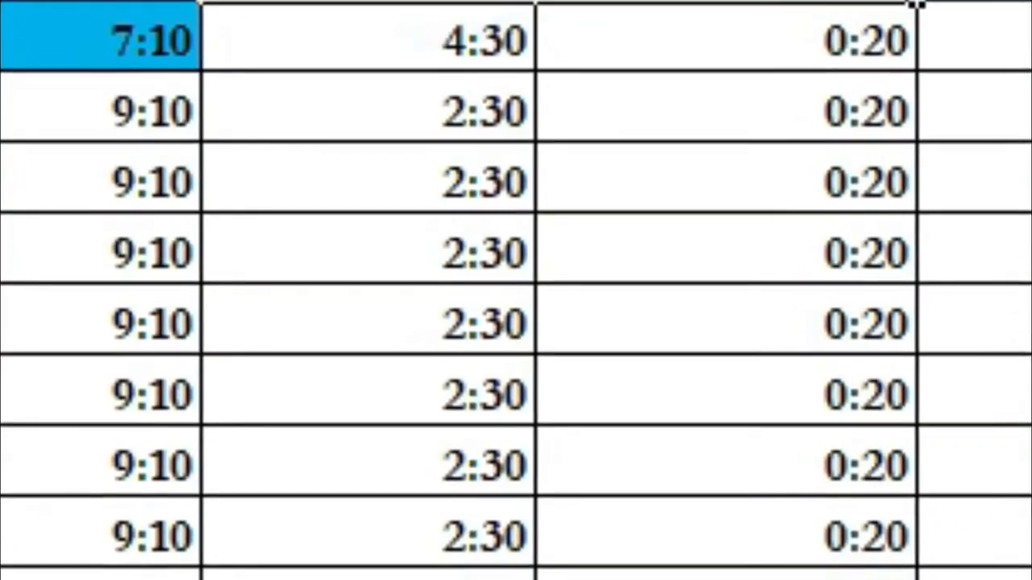
# - Review the first row's calculated cells and apply the 13:30 time format to Hours cells J6:J22
pyautogui.click(678, 226)
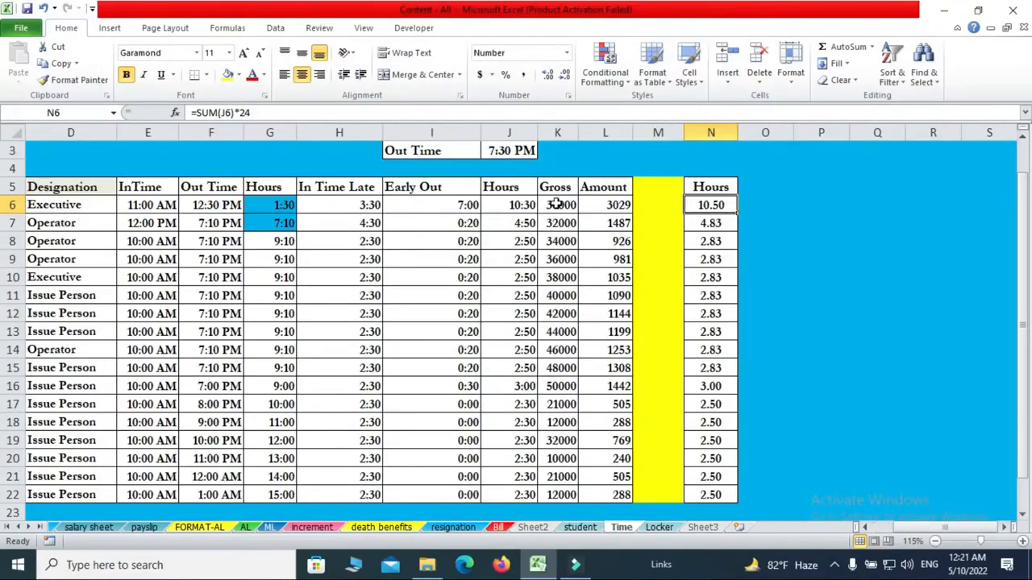
pyautogui.click(341, 205)
pyautogui.click(438, 205)
pyautogui.click(514, 206)
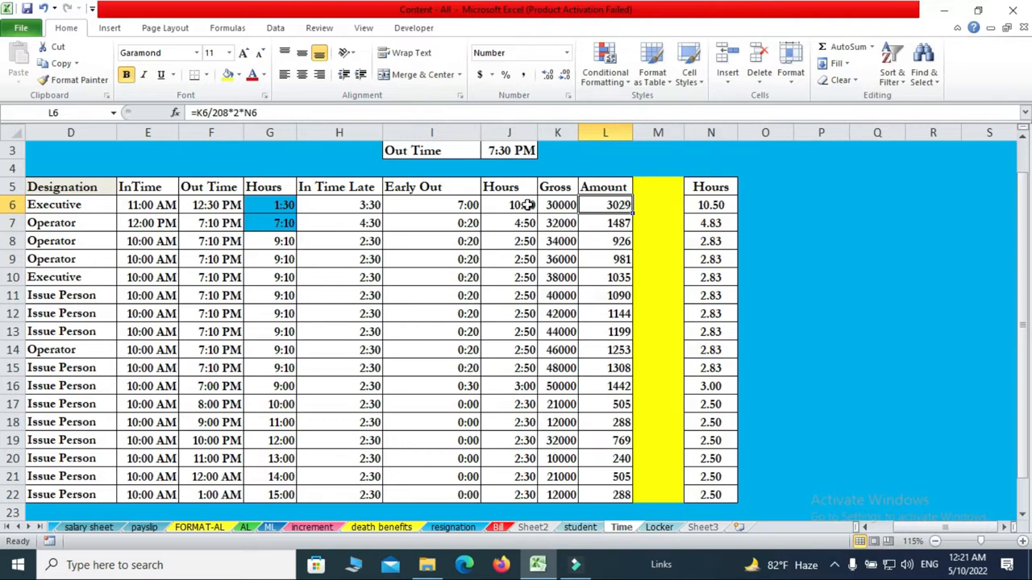
pyautogui.click(526, 206)
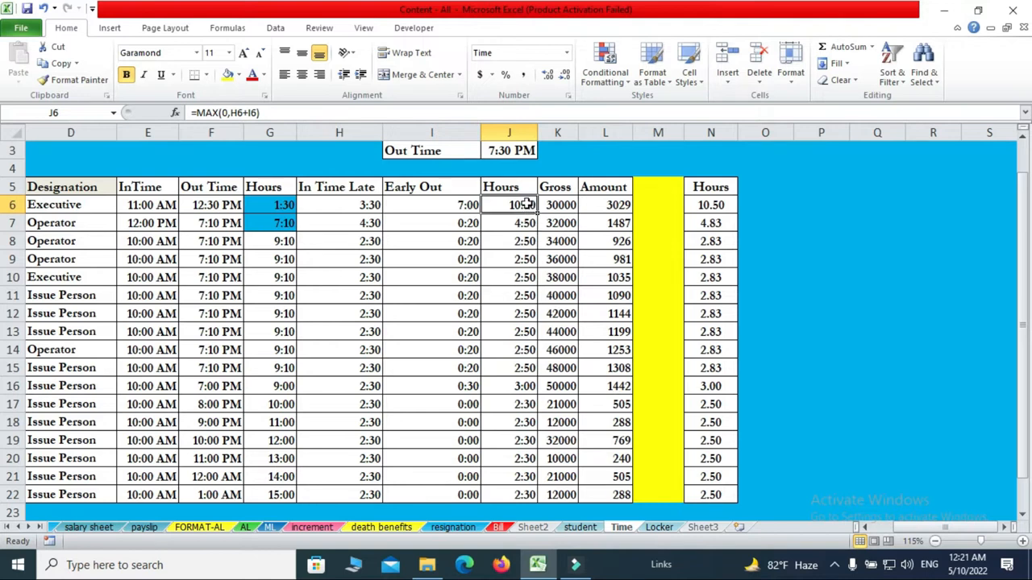
pyautogui.moveTo(525, 203); pyautogui.dragTo(522, 489)
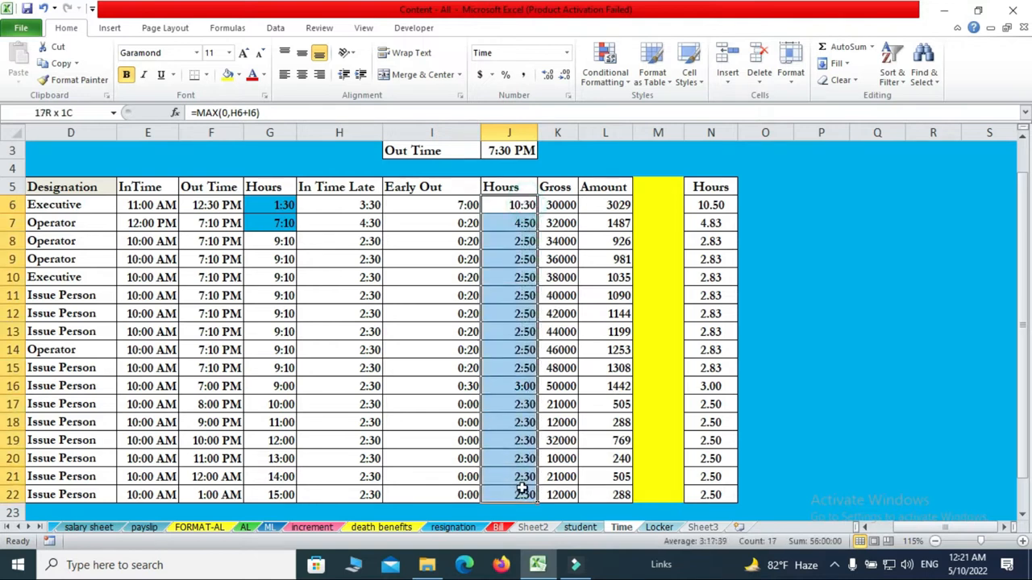
pyautogui.rightClick(516, 240)
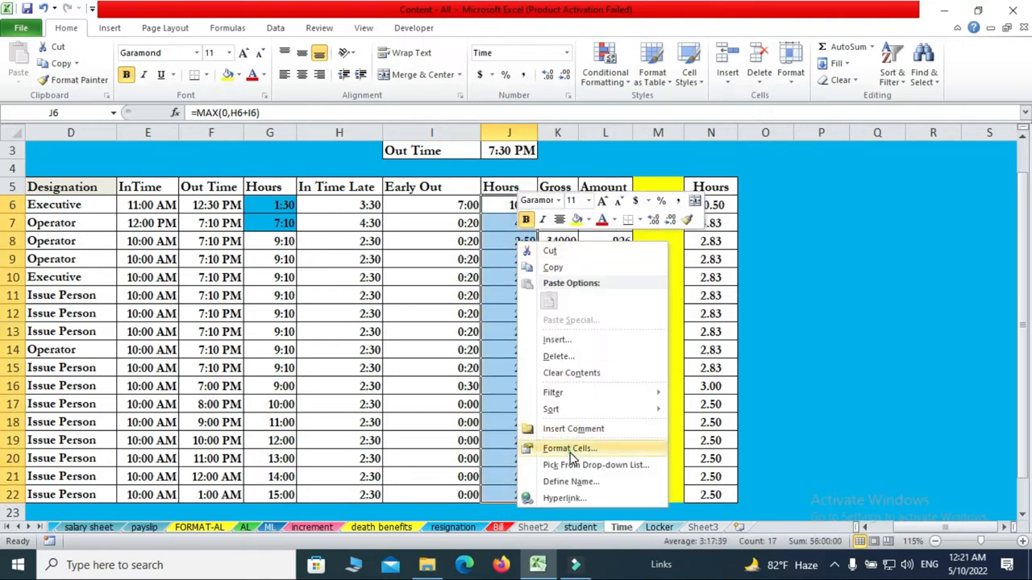
pyautogui.click(569, 449)
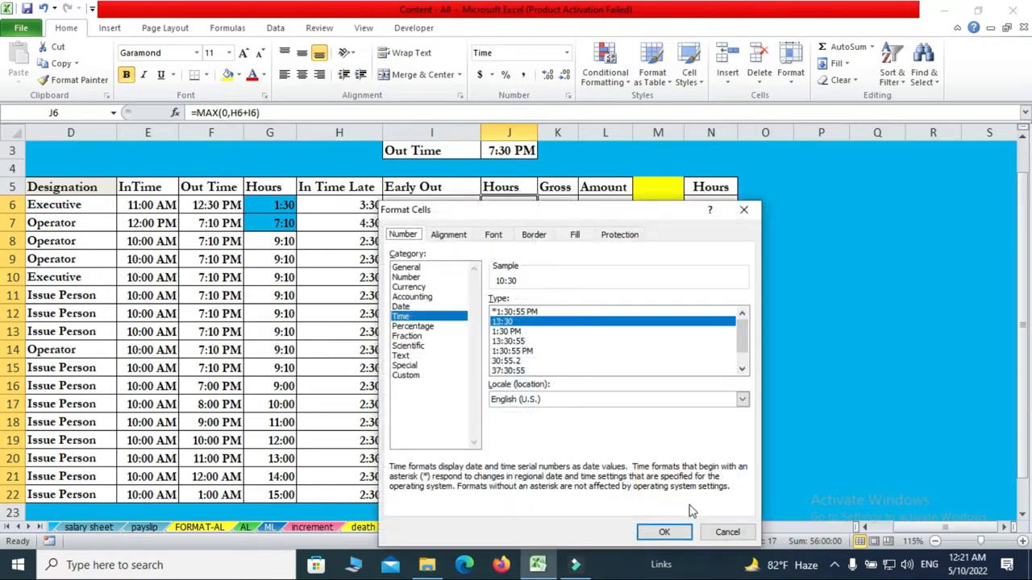
pyautogui.click(663, 532)
# - Check the first row's Hours and Amount cells, and clear the existing decimal Hours formulas from N6:N14
pyautogui.click(522, 208)
pyautogui.click(616, 206)
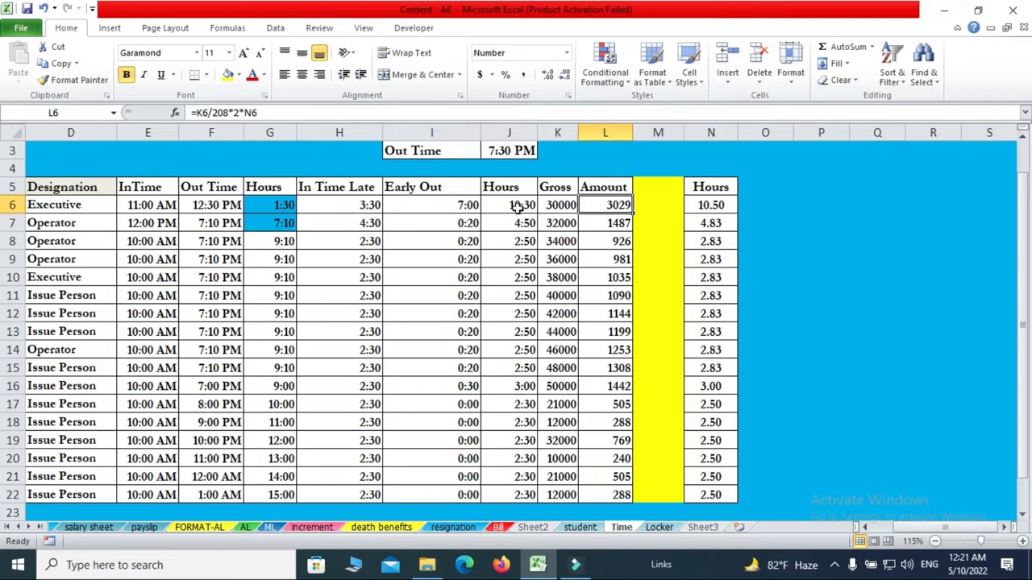
pyautogui.click(667, 205)
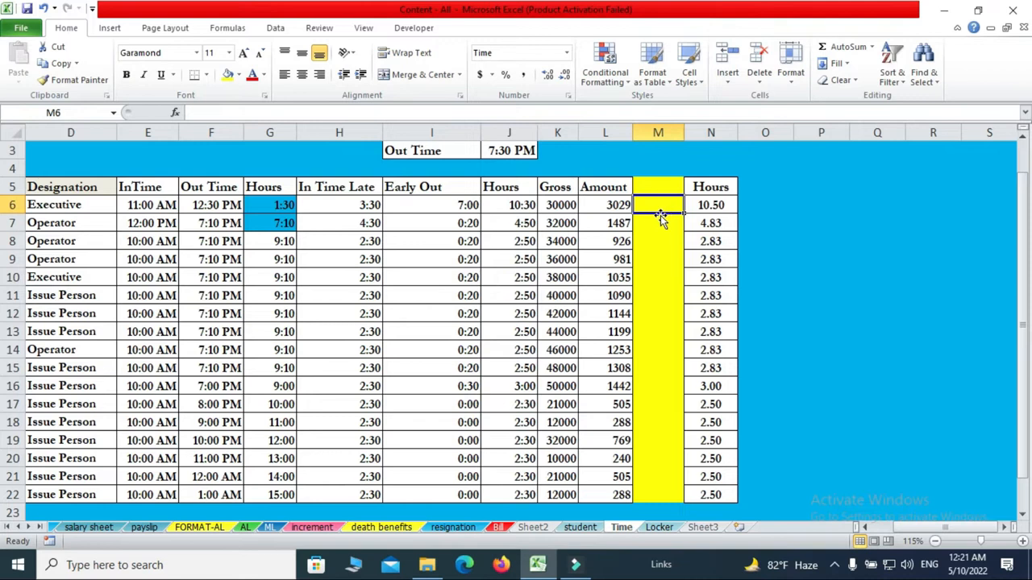
pyautogui.click(712, 205)
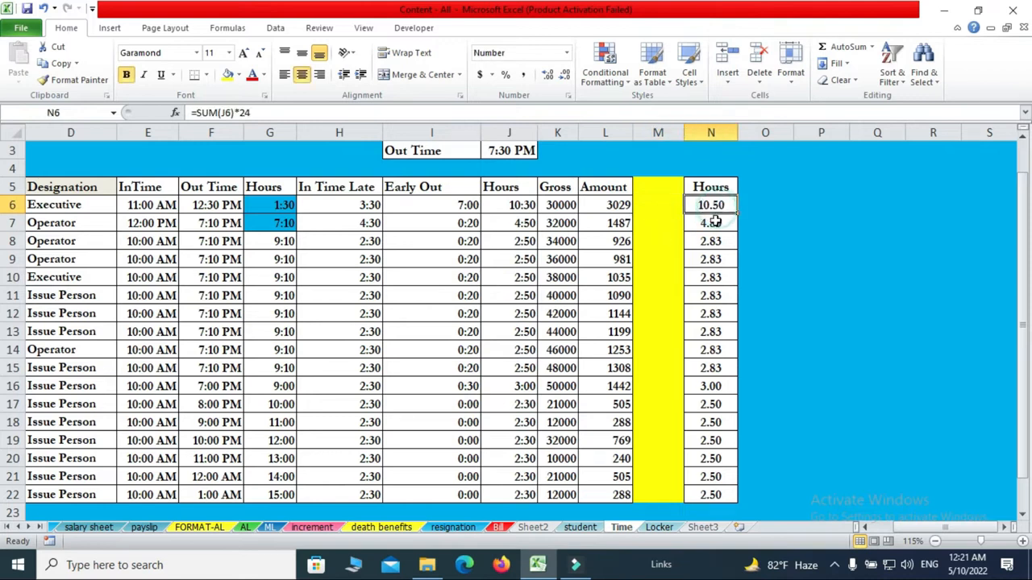
pyautogui.moveTo(712, 204); pyautogui.dragTo(711, 354)
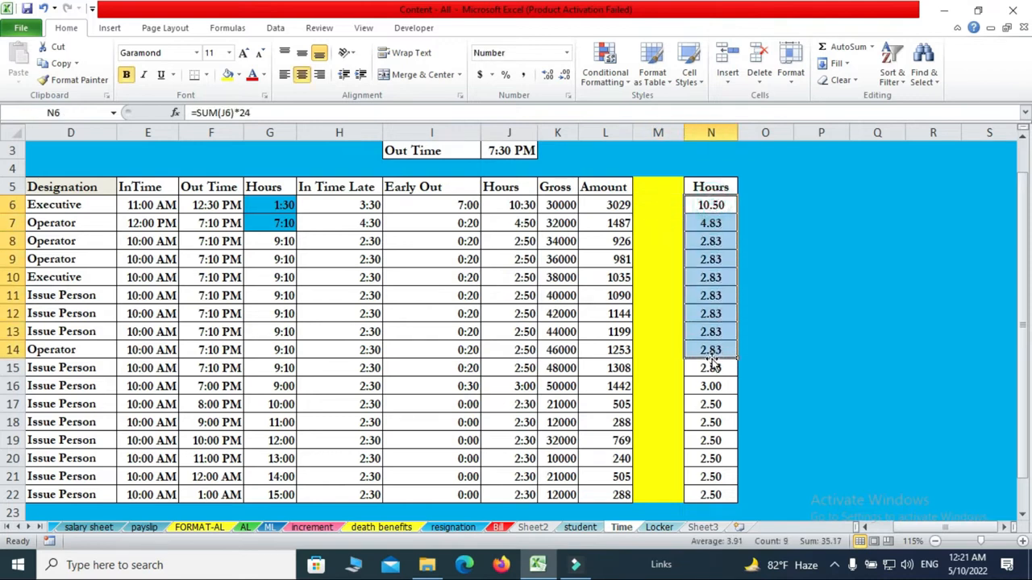
pyautogui.press('Delete')
# - Enter the formula =SUM(J6)*24 in cell N6 to convert the first row's Hours to decimal hours
pyautogui.click(711, 207)
pyautogui.write('=')
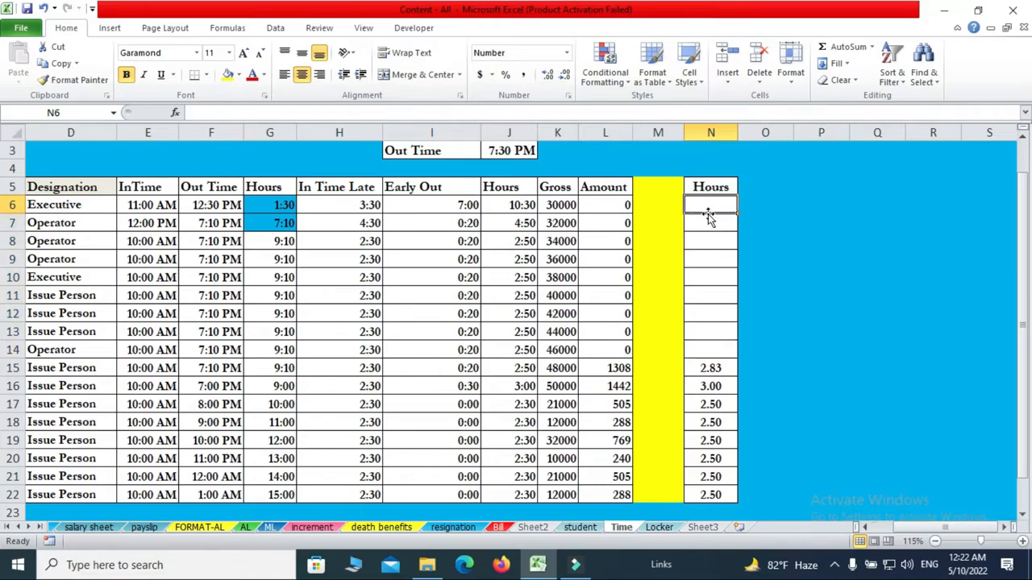
pyautogui.write('sum')
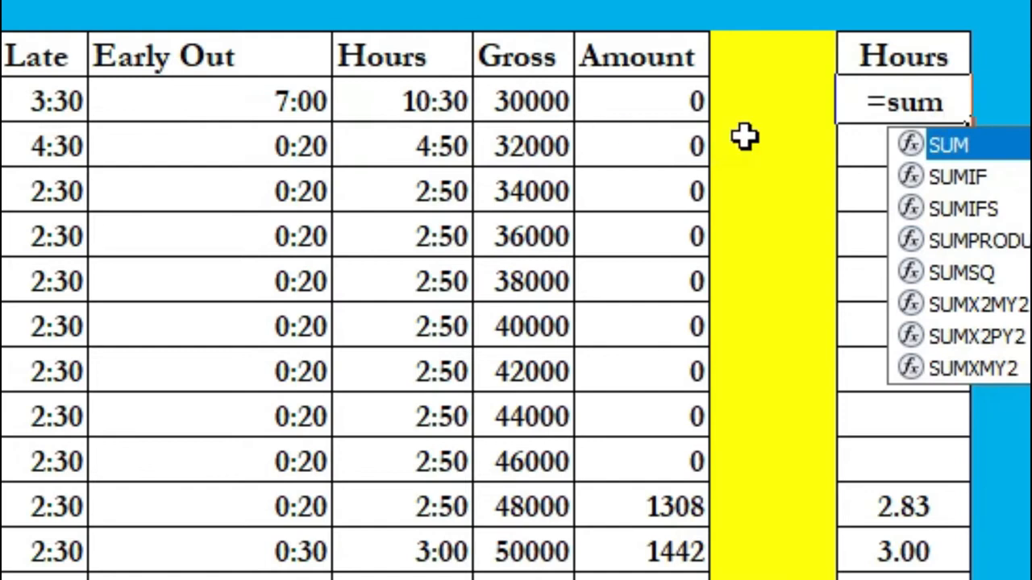
pyautogui.doubleClick(973, 149)
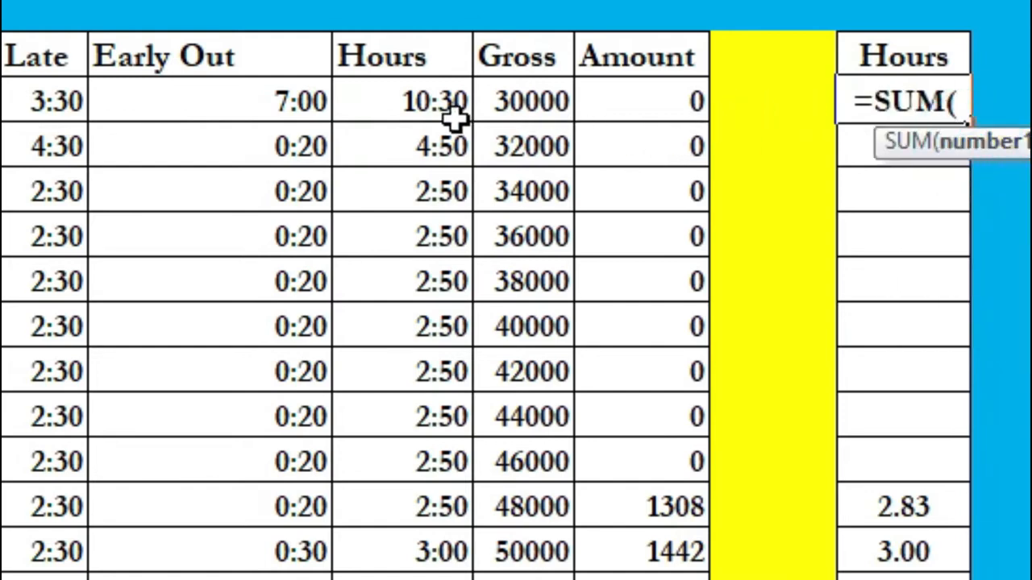
pyautogui.click(444, 99)
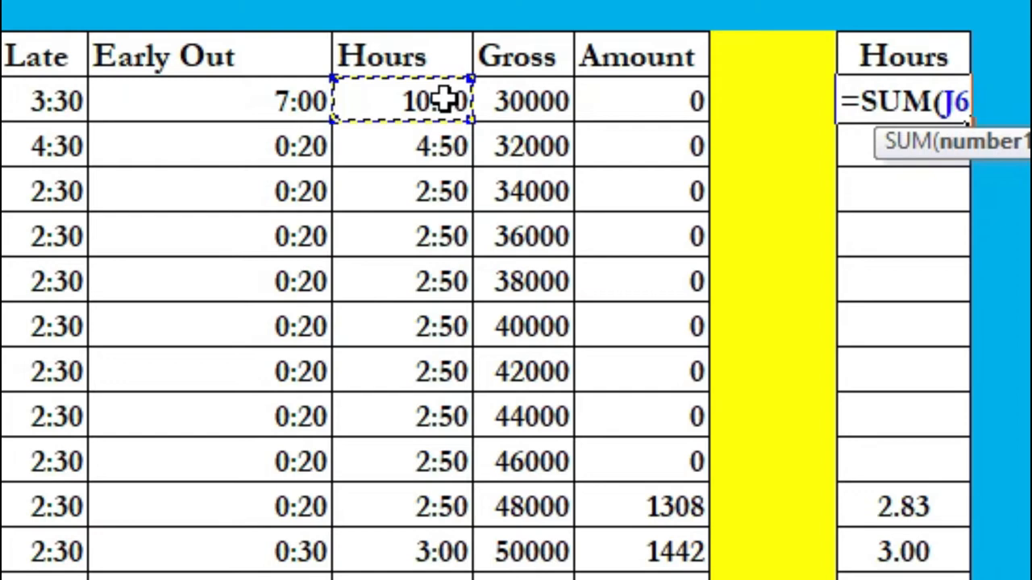
pyautogui.write(')')
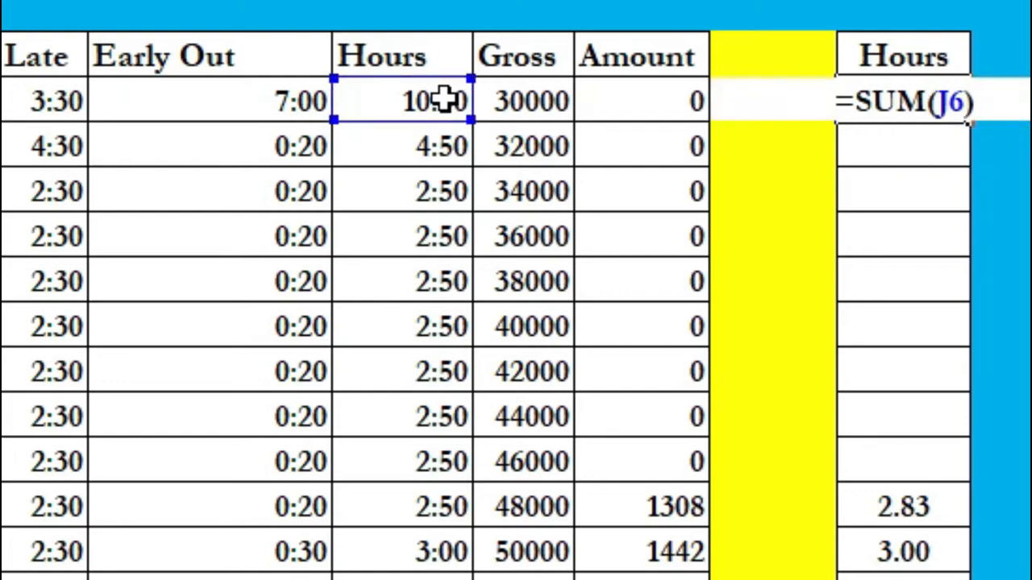
pyautogui.write('*24')
pyautogui.press('Return')
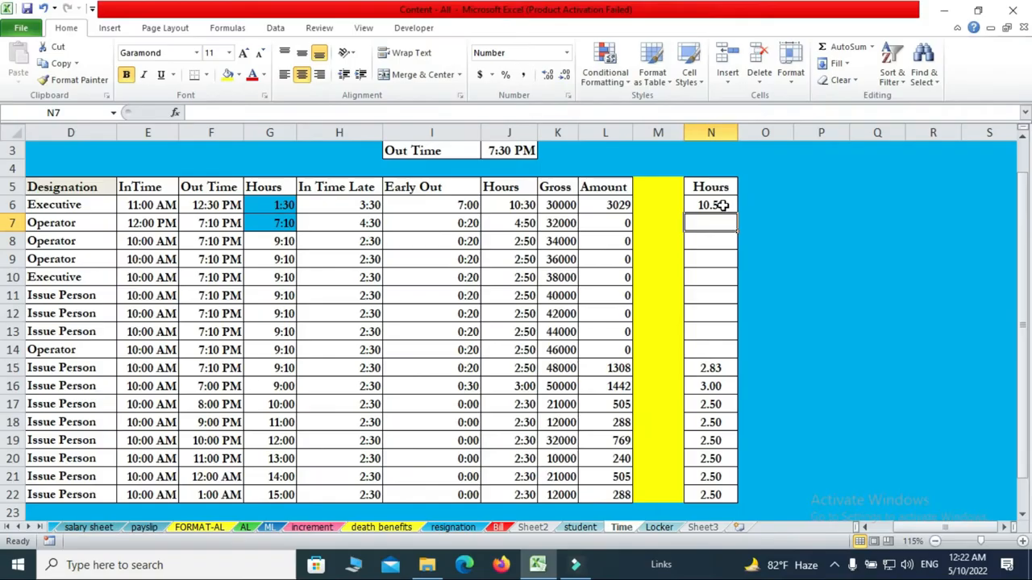
# - Clear N6 and try the amount formula =K6/208*2*J6 in cell M6, using the time-formatted Hours directly
pyautogui.click(723, 205)
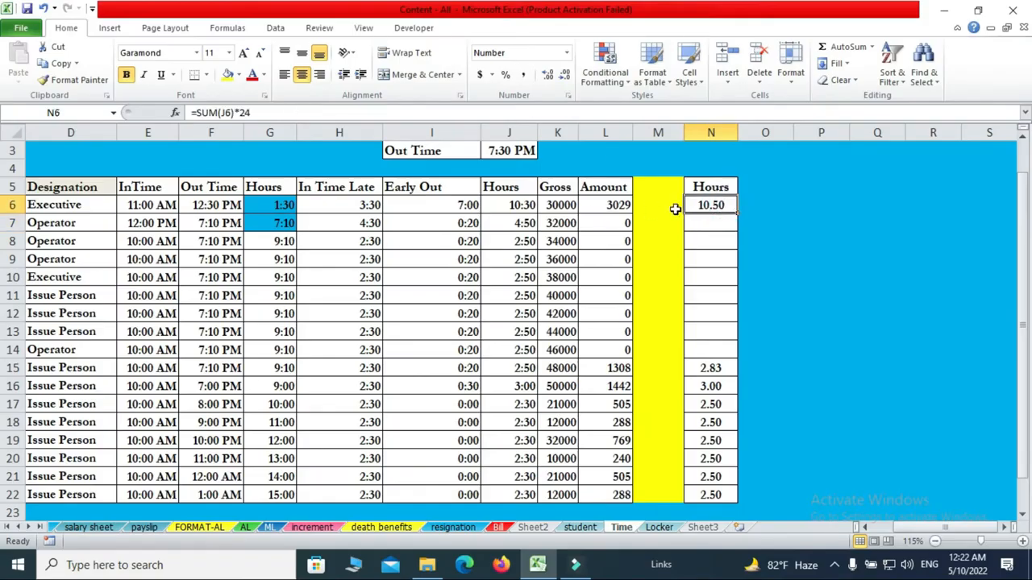
pyautogui.press('Delete')
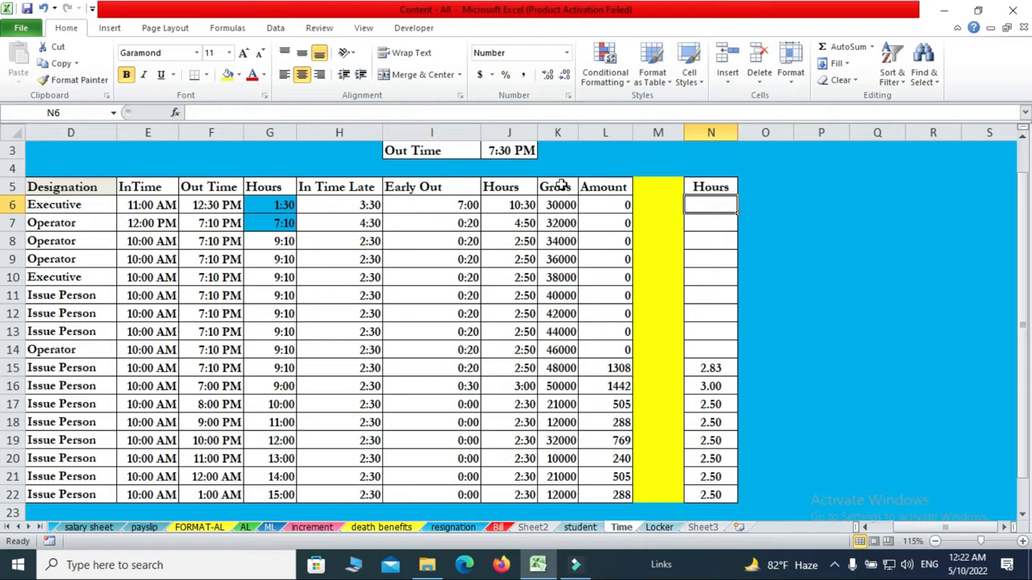
pyautogui.moveTo(521, 205); pyautogui.dragTo(524, 387)
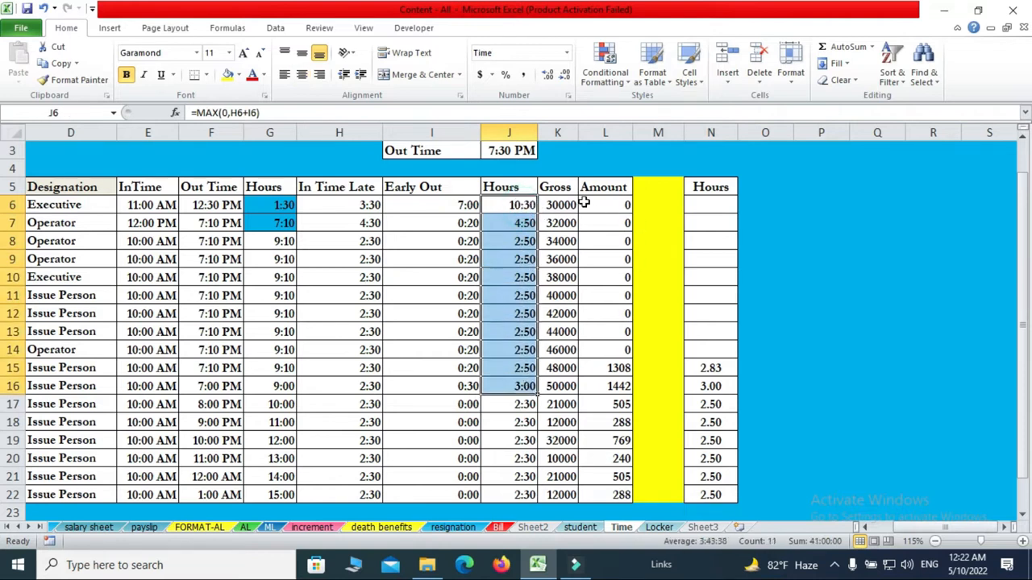
pyautogui.click(656, 205)
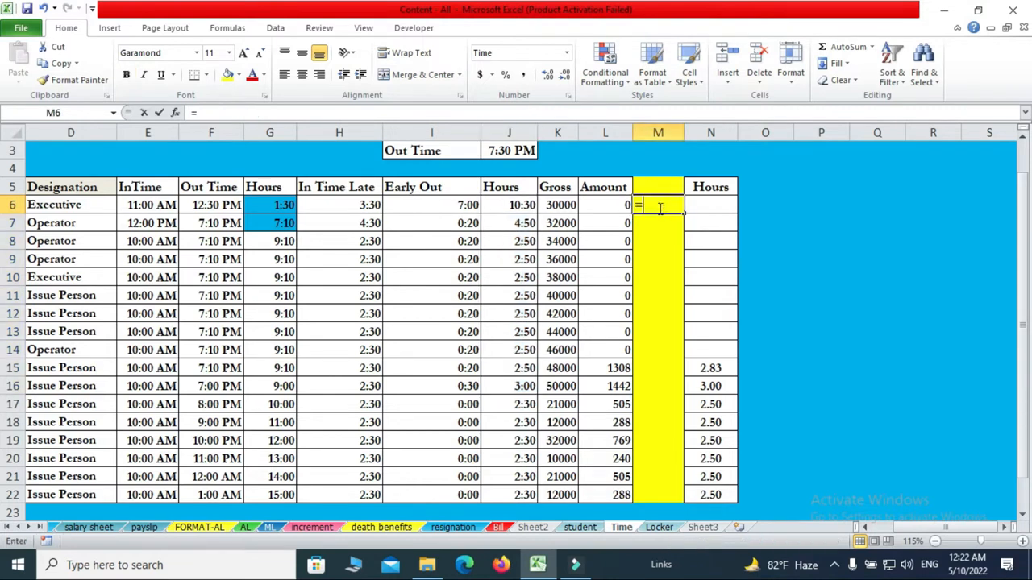
pyautogui.write('=')
pyautogui.click(562, 205)
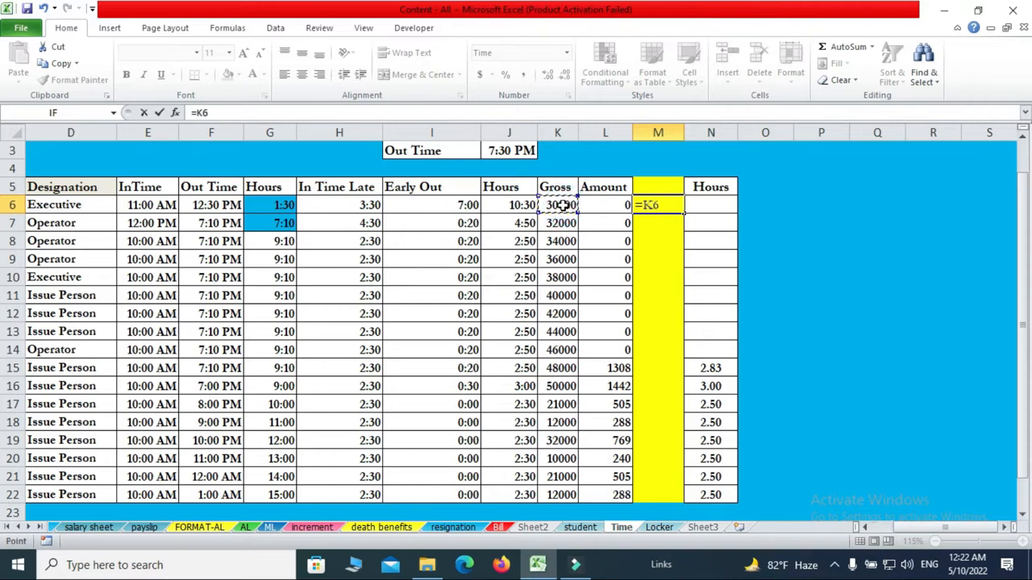
pyautogui.write('/')
pyautogui.write('208')
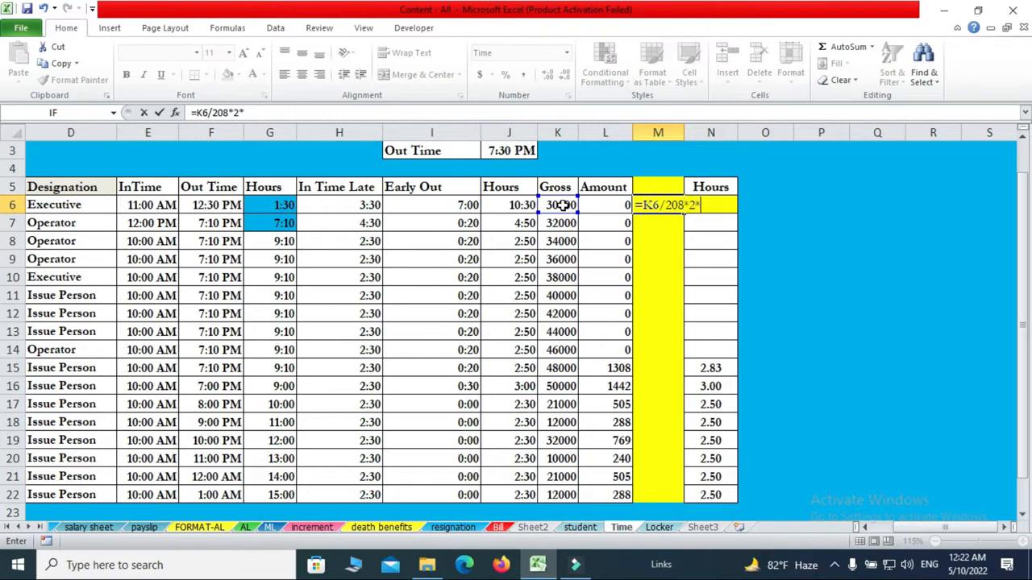
pyautogui.write('*2*')
pyautogui.click(511, 203)
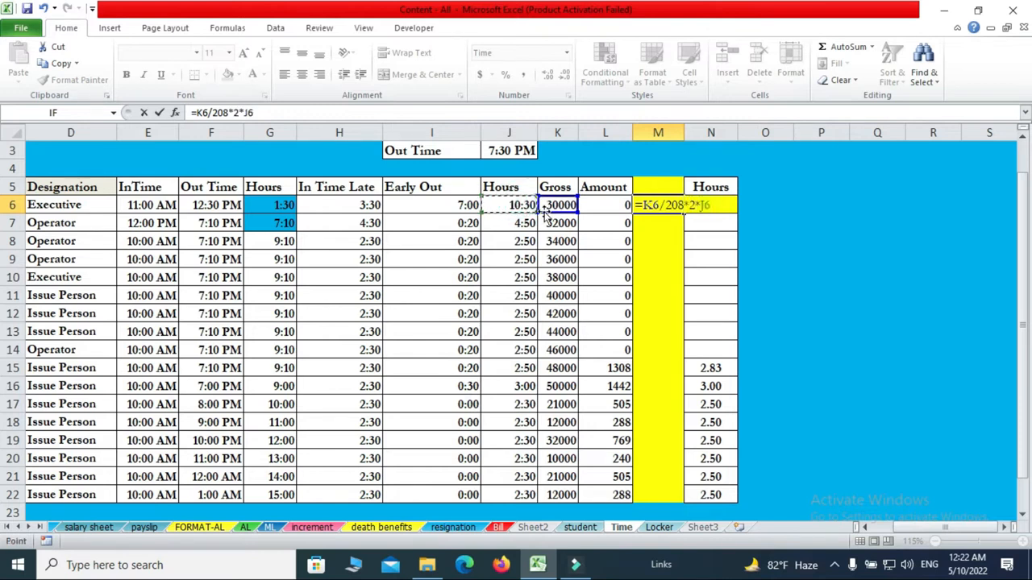
pyautogui.press('Return')
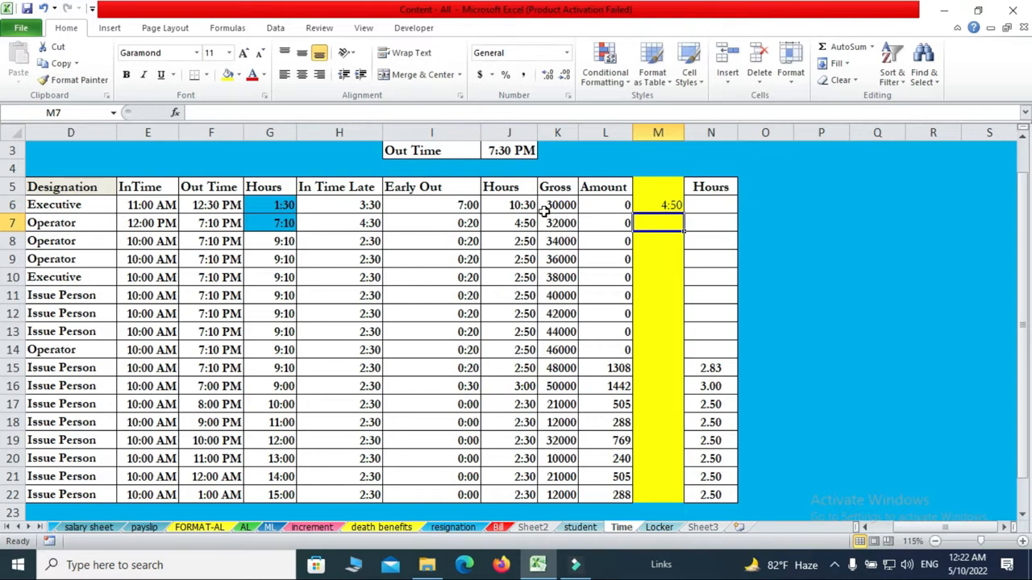
pyautogui.click(667, 208)
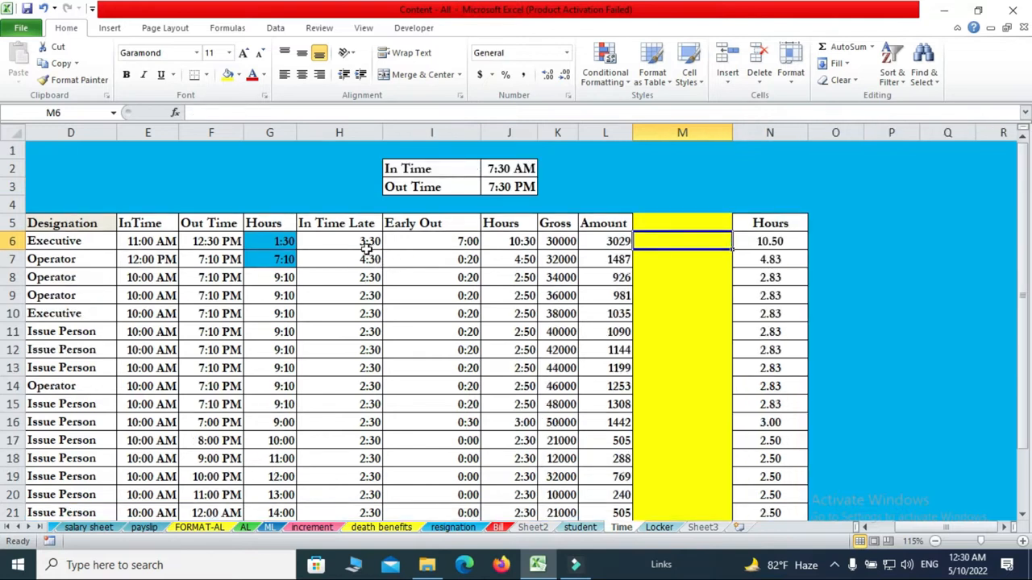
# - Review the first row's formulas for In Time Late, Early Out, Hours and decimal Hours in H6, I6, J6 and N6
pyautogui.click(360, 242)
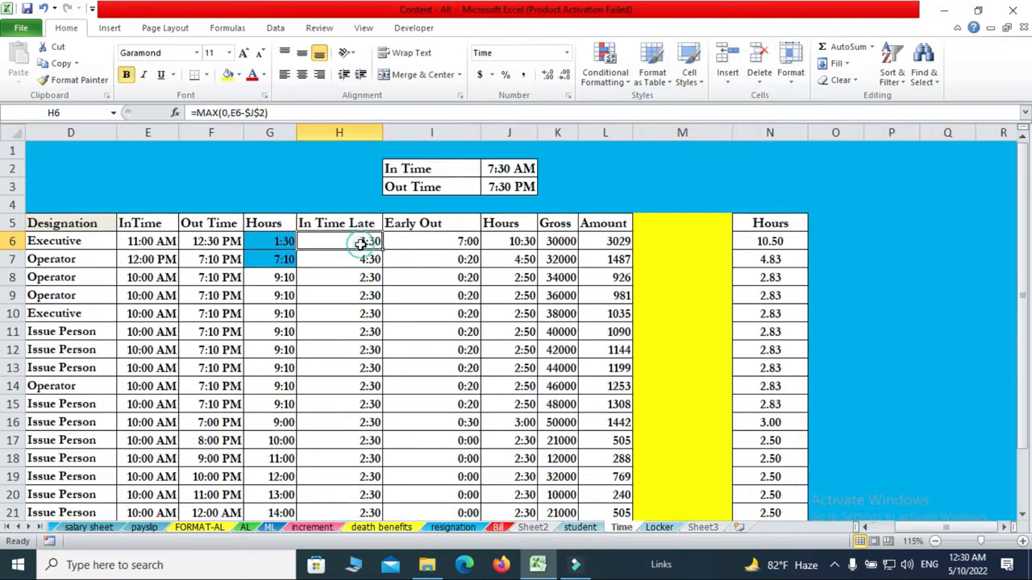
pyautogui.click(453, 246)
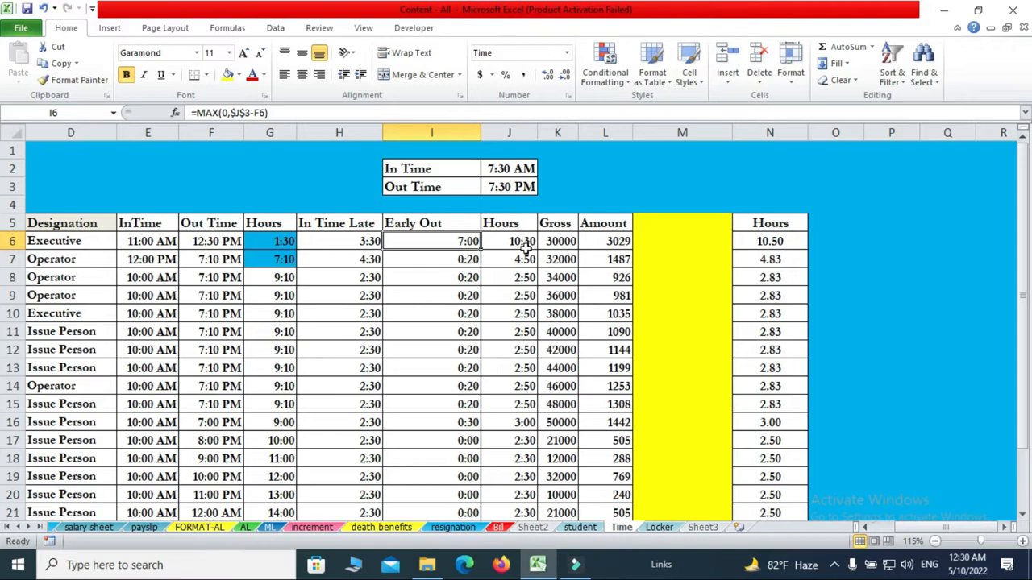
pyautogui.click(522, 241)
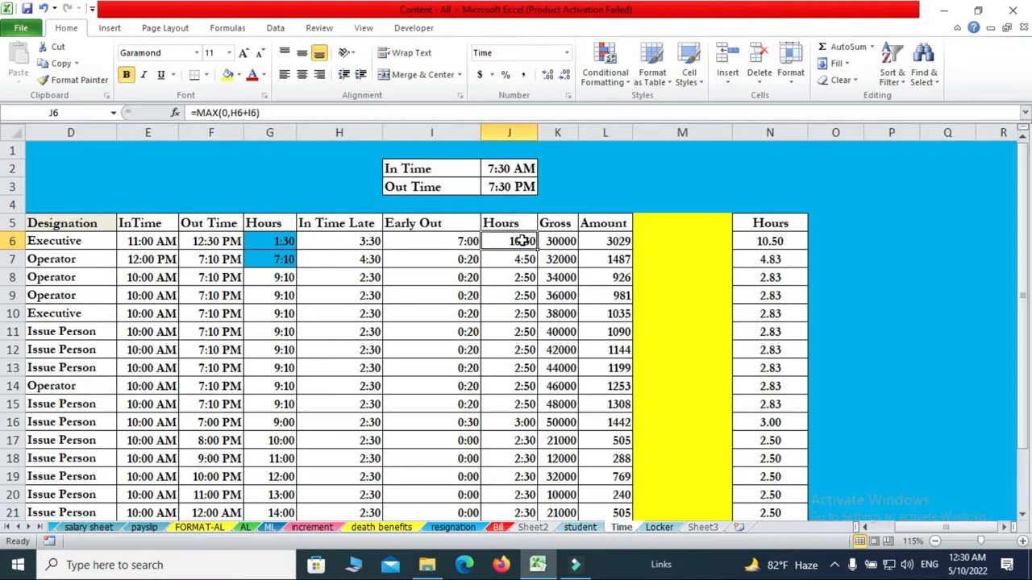
pyautogui.click(780, 242)
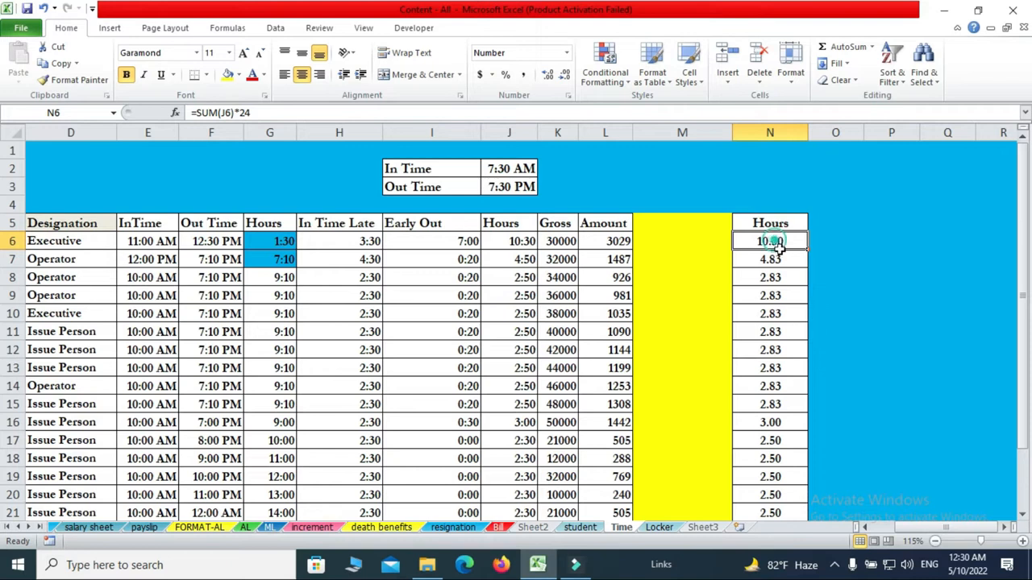
# - Clear the decimal Hours in N6:N11 and enter the formula =SUM(J6)*24 in N6
pyautogui.moveTo(775, 246); pyautogui.dragTo(778, 327)
pyautogui.press('Delete')
pyautogui.click(774, 242)
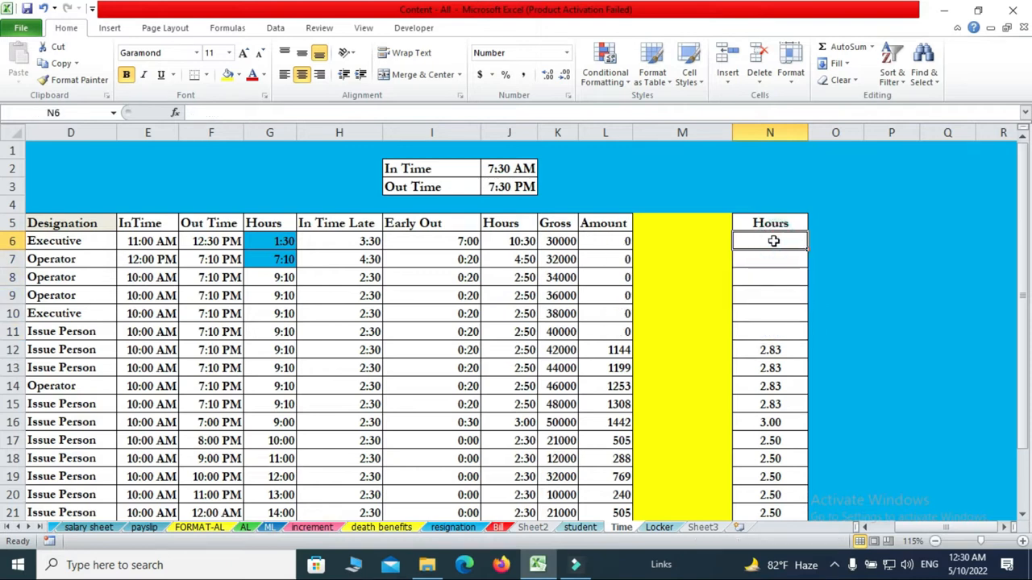
pyautogui.write('=sum')
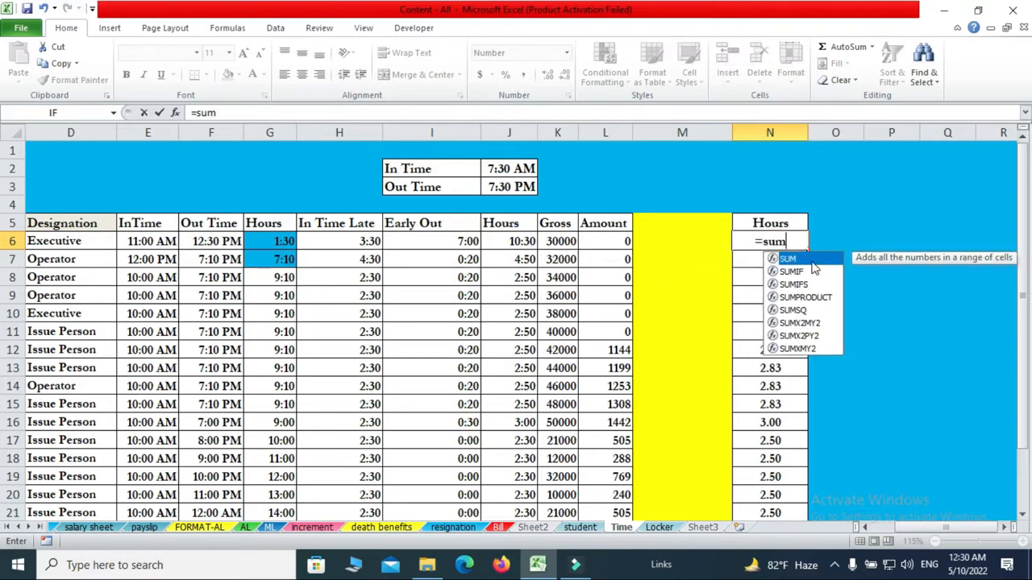
pyautogui.doubleClick(812, 260)
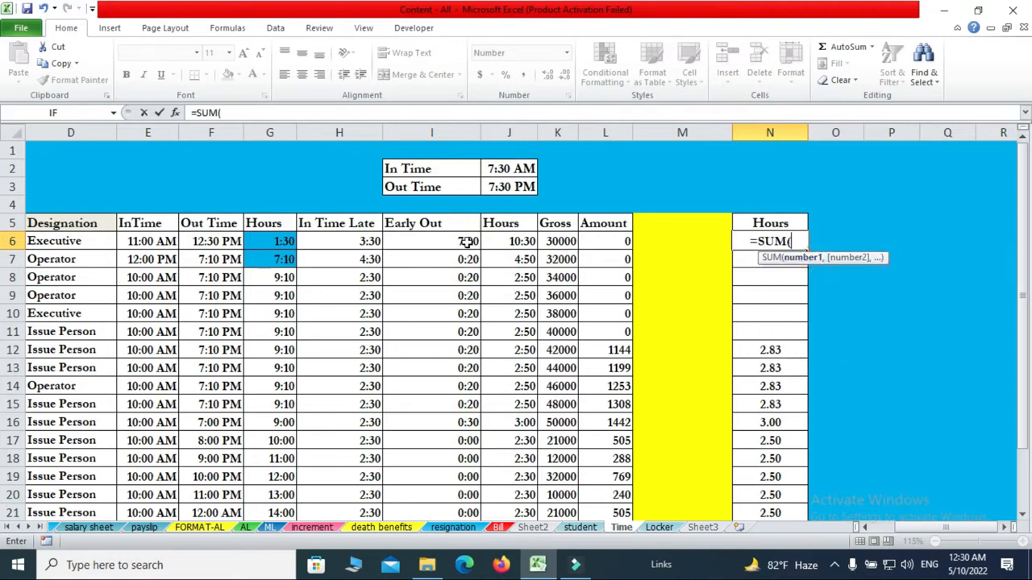
pyautogui.click(519, 242)
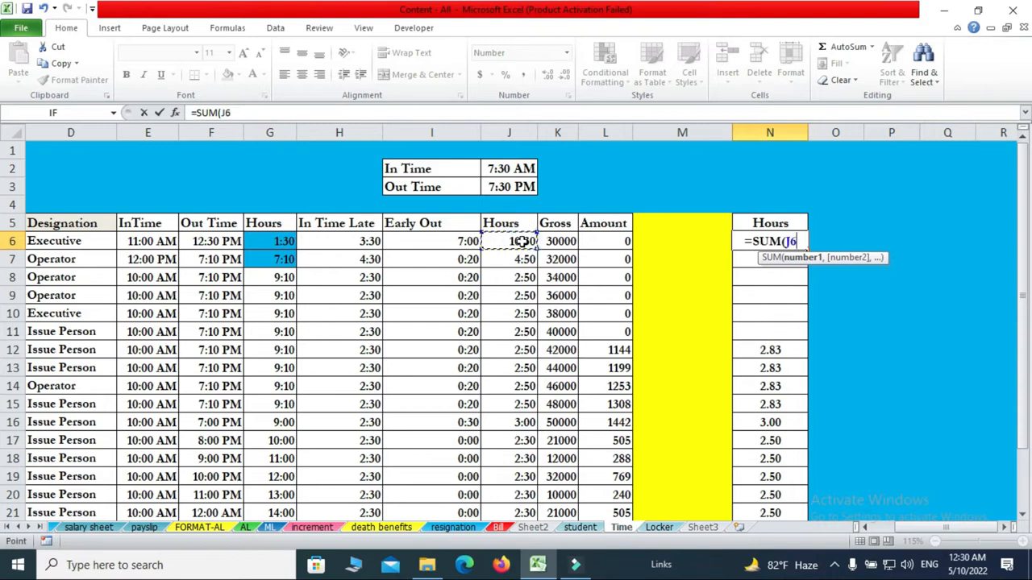
pyautogui.write(')')
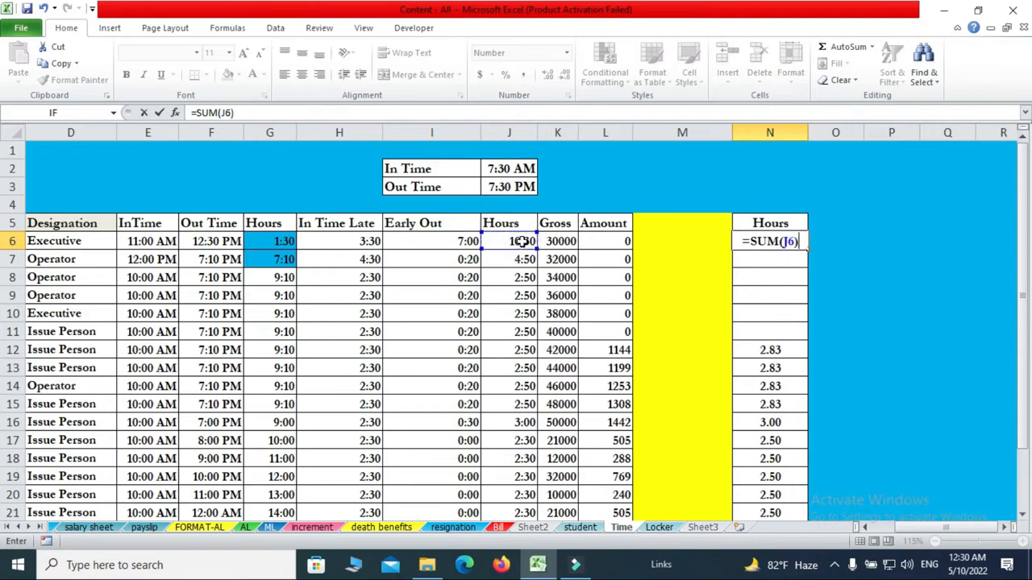
pyautogui.write('*24')
pyautogui.press('Return')
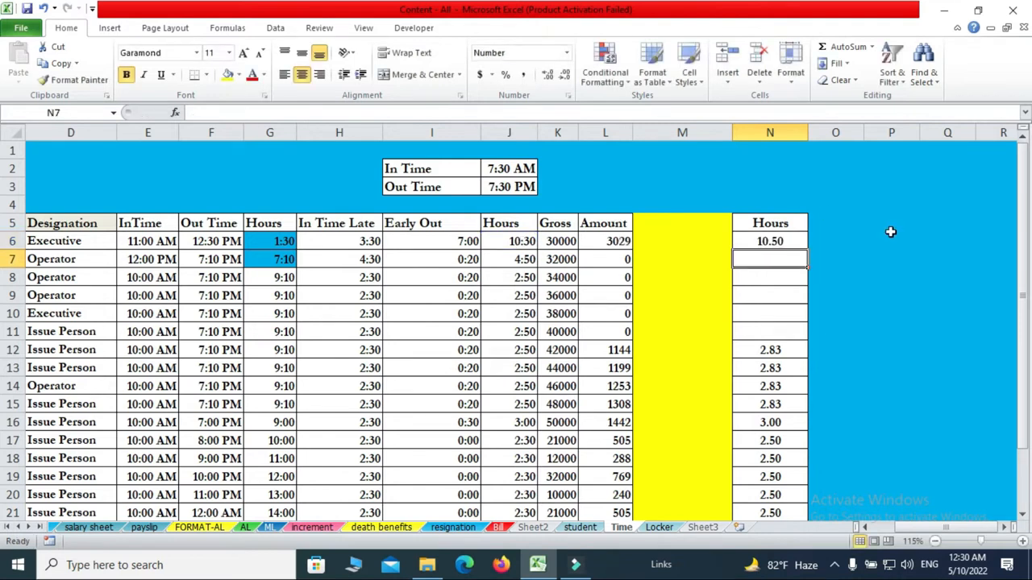
# - Fill the decimal Hours formula from N6 down to the last row of the table and recheck N6
pyautogui.click(783, 240)
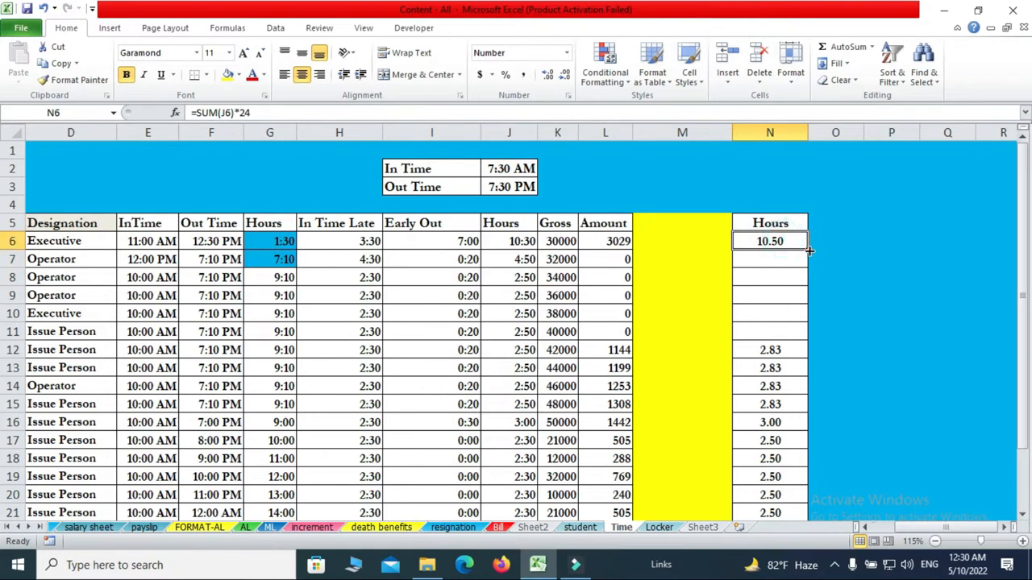
pyautogui.moveTo(809, 250); pyautogui.dragTo(809, 407)
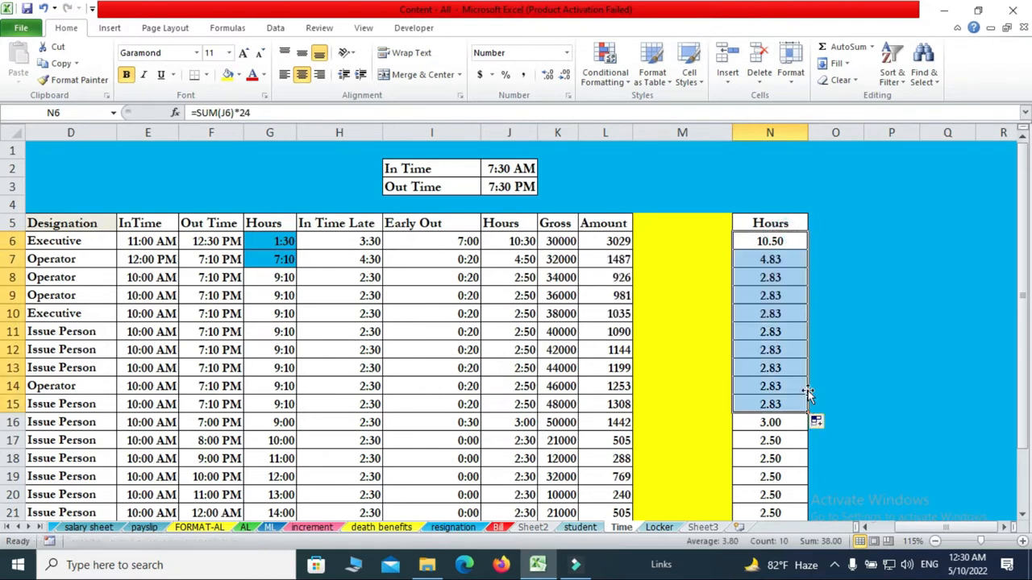
pyautogui.click(797, 245)
pyautogui.doubleClick(808, 250)
pyautogui.scroll(-2, 795, 348)
pyautogui.scroll(2, 795, 349)
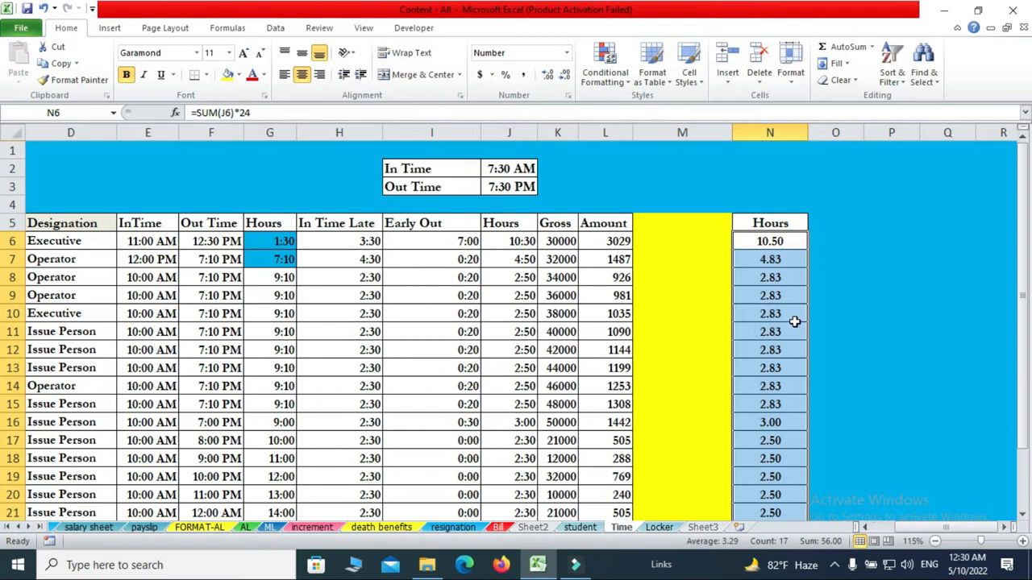
pyautogui.click(778, 241)
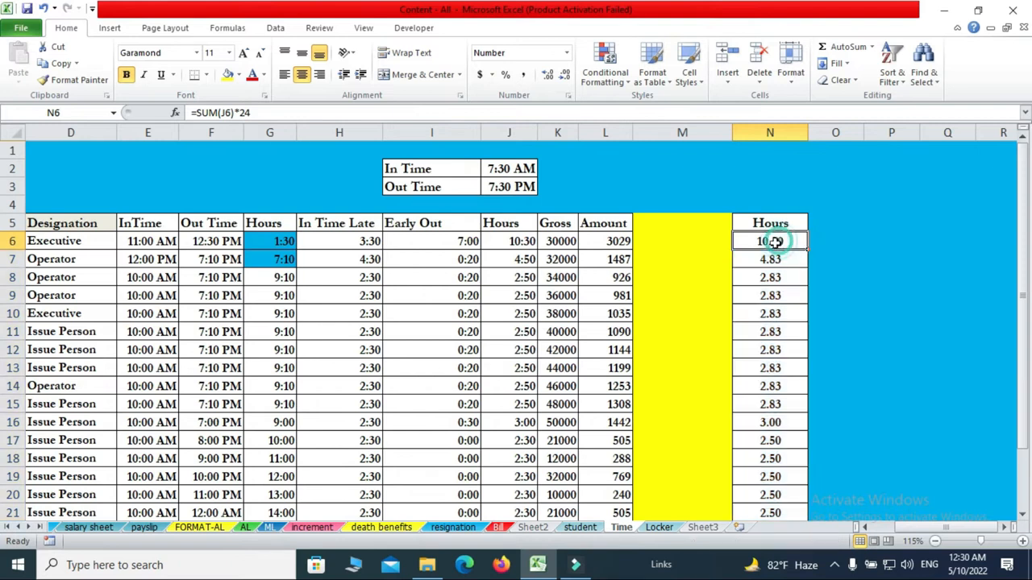
# - Widen the yellow column M and check the first row's decimal Hours and the Amount column
pyautogui.click(689, 239)
pyautogui.moveTo(732, 131); pyautogui.dragTo(759, 129)
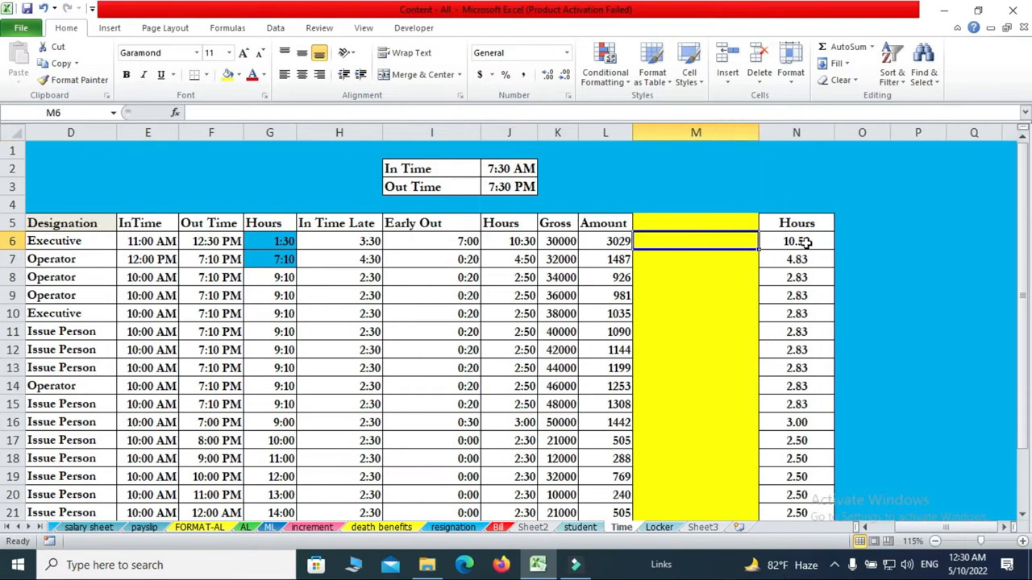
pyautogui.click(805, 242)
pyautogui.click(721, 242)
pyautogui.click(614, 239)
pyautogui.moveTo(614, 240); pyautogui.dragTo(603, 454)
# - Widen yellow column M slightly and enter the amount formula =K6/208*2*N6 in M6
pyautogui.click(683, 238)
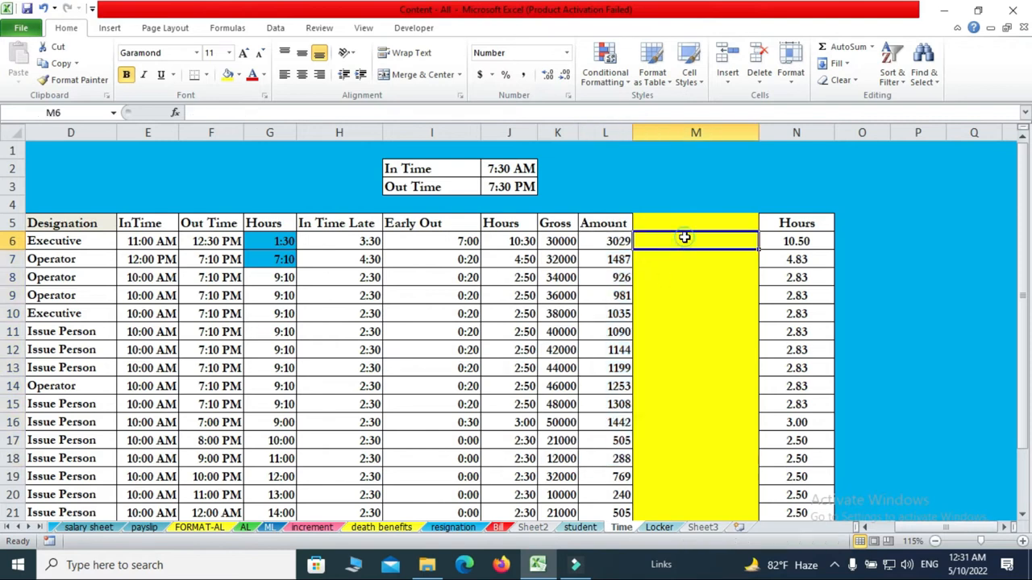
pyautogui.moveTo(760, 136); pyautogui.dragTo(785, 134)
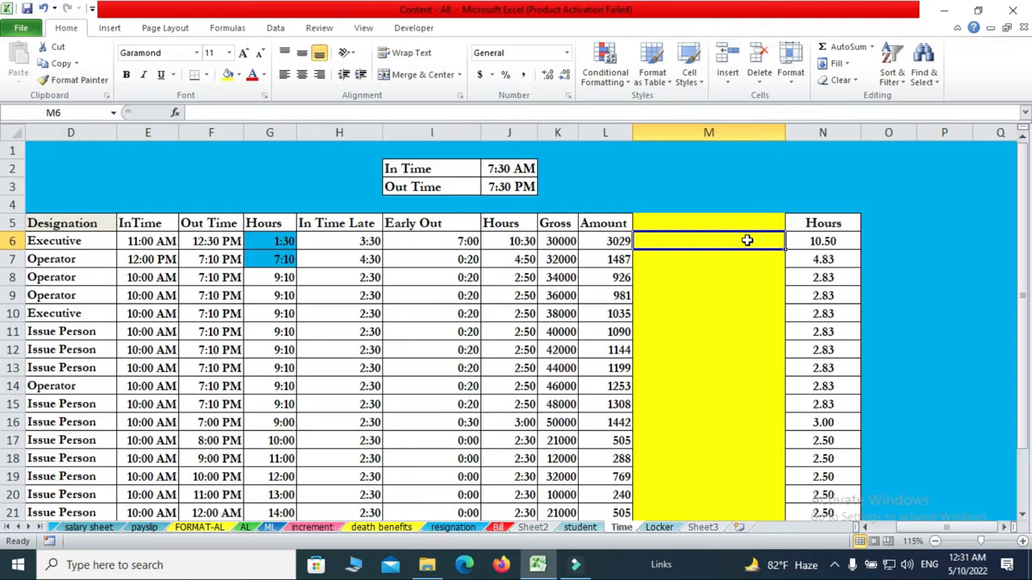
pyautogui.write('=')
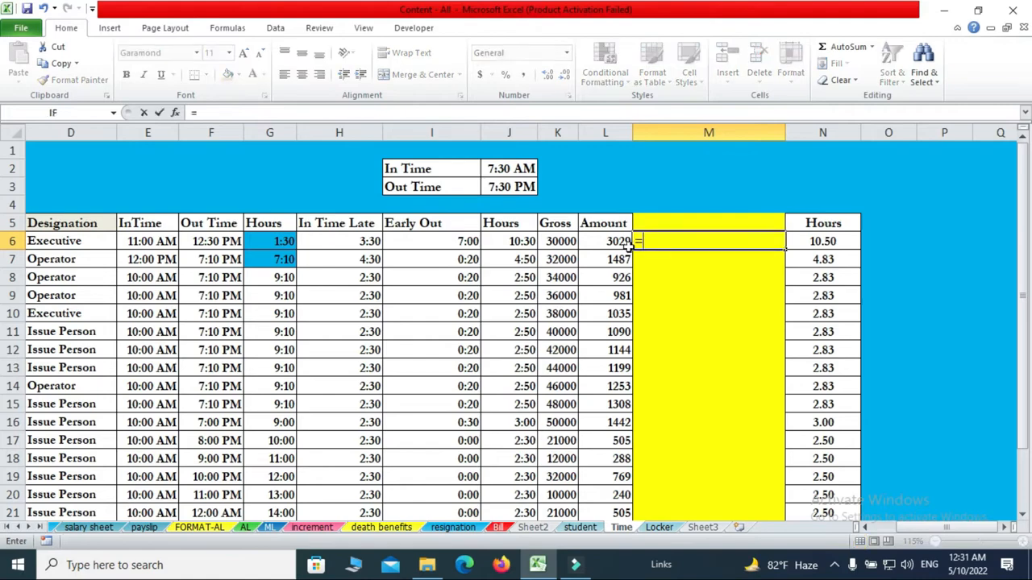
pyautogui.click(575, 235)
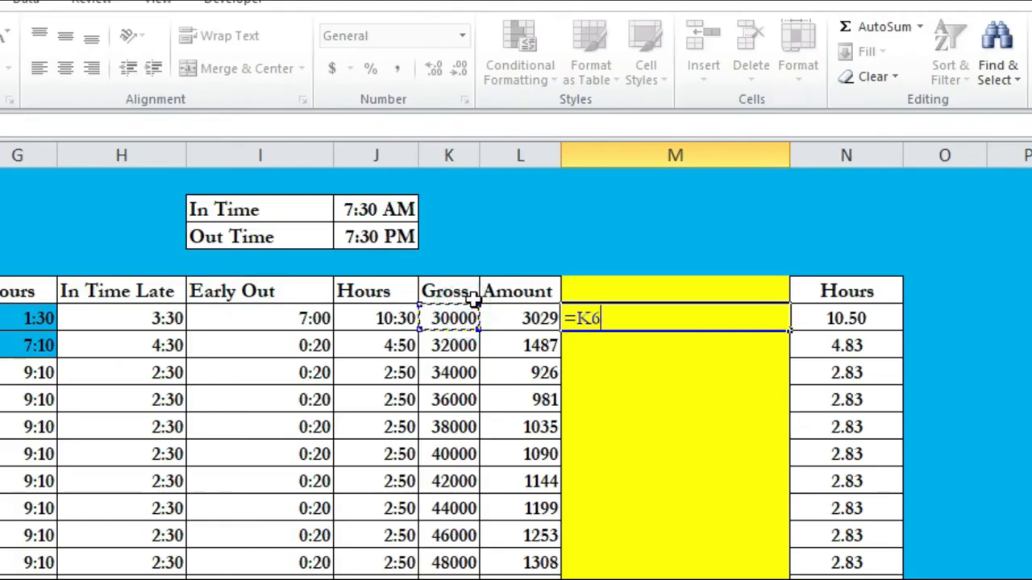
pyautogui.write('/208')
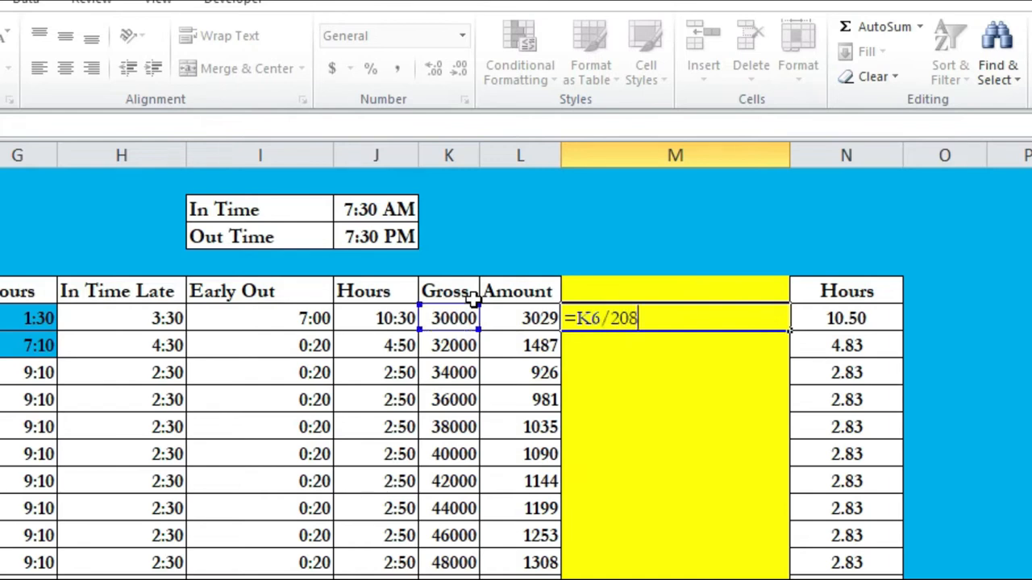
pyautogui.write('*2*')
pyautogui.click(848, 318)
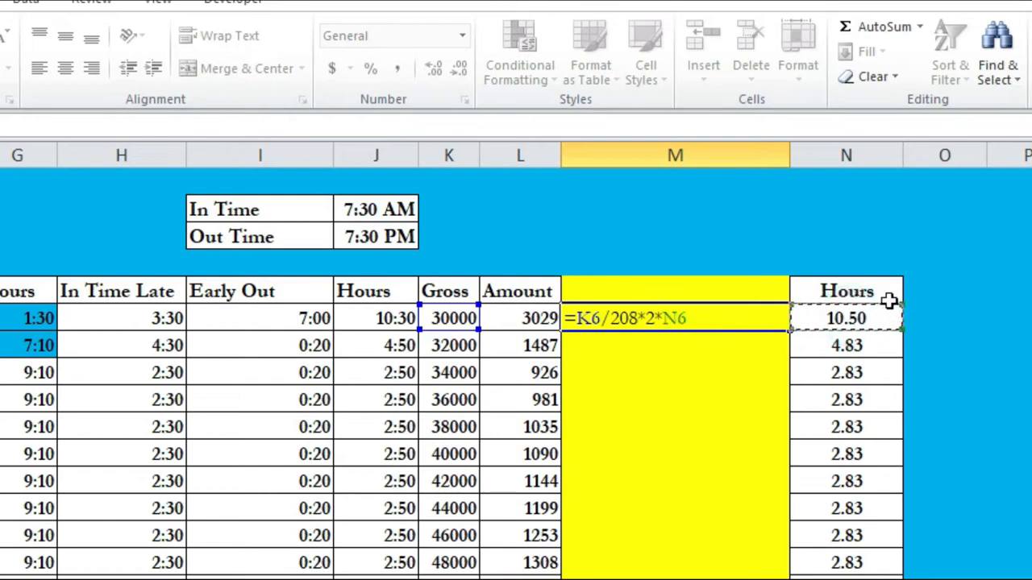
pyautogui.press('Return')
# - Fill the amount formula from M6 down the table and autofit column M to its contents
pyautogui.click(770, 319)
pyautogui.doubleClick(792, 332)
pyautogui.scroll(-3, 783, 265)
pyautogui.scroll(3, 781, 177)
pyautogui.moveTo(784, 162); pyautogui.dragTo(784, 162)
pyautogui.doubleClick(784, 162)
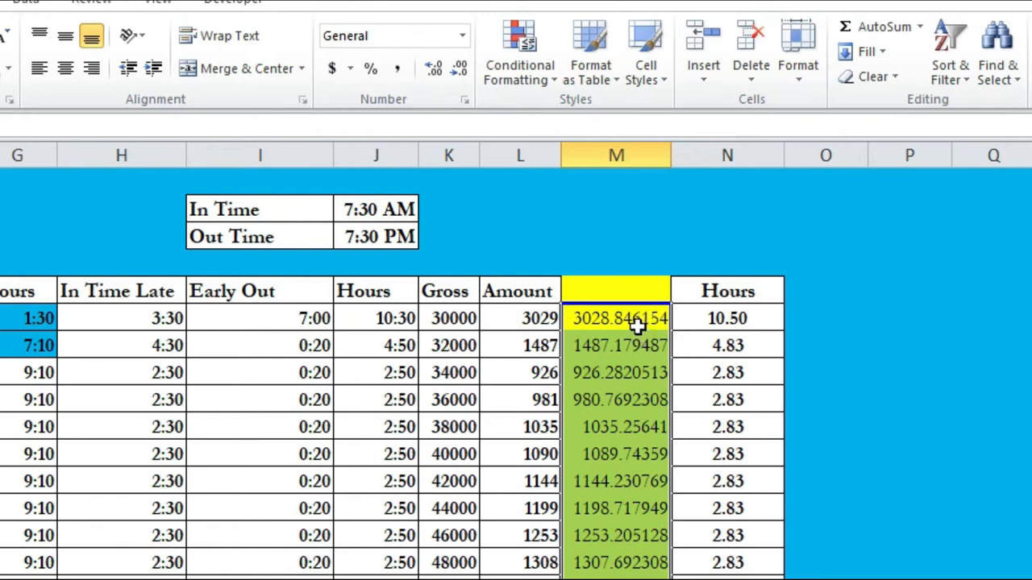
# - Format the calculated amounts from M6 downward as Number with 2 decimal places, trying 1 and 0 decimals first
pyautogui.click(636, 292)
pyautogui.hotkey('ctrl', 'shift', 'Down')
pyautogui.click(642, 151)
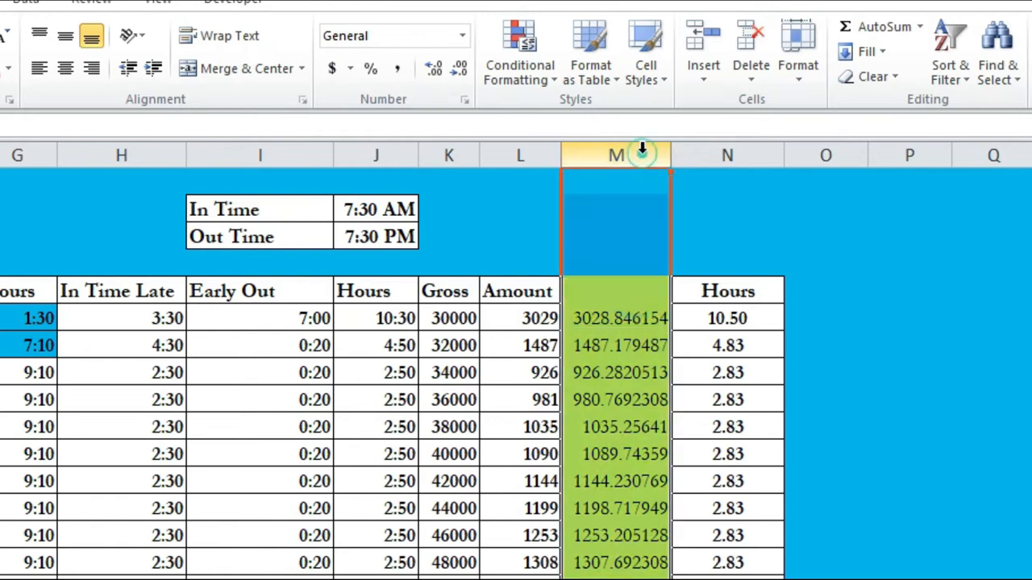
pyautogui.click(627, 322)
pyautogui.hotkey('ctrl', 'shift', 'Down')
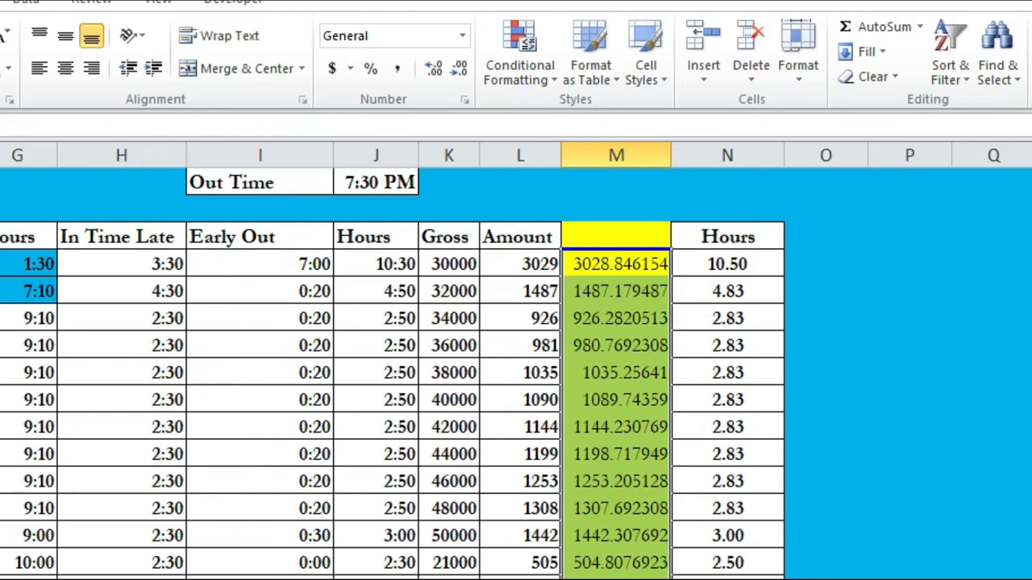
pyautogui.rightClick(623, 548)
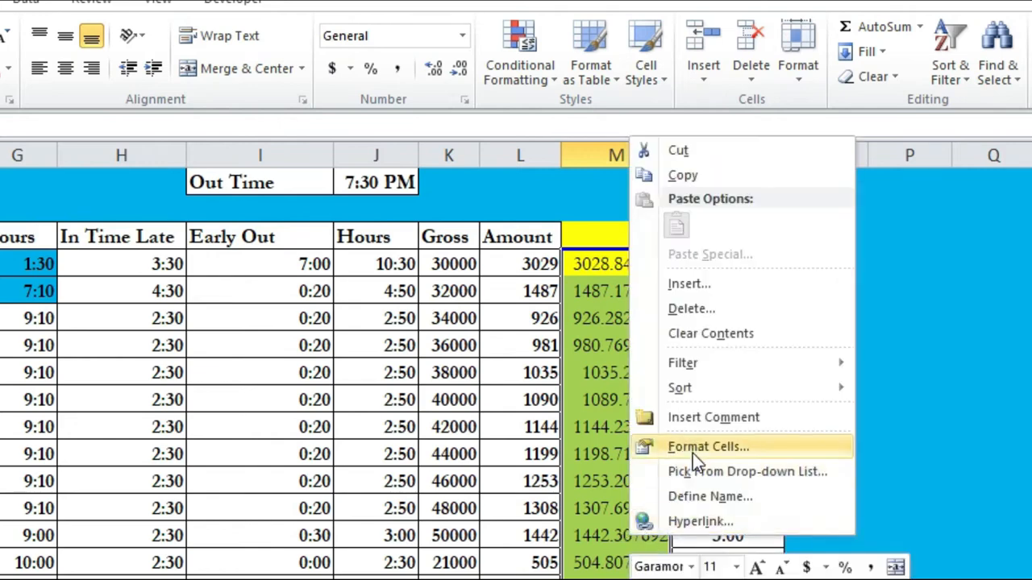
pyautogui.click(637, 442)
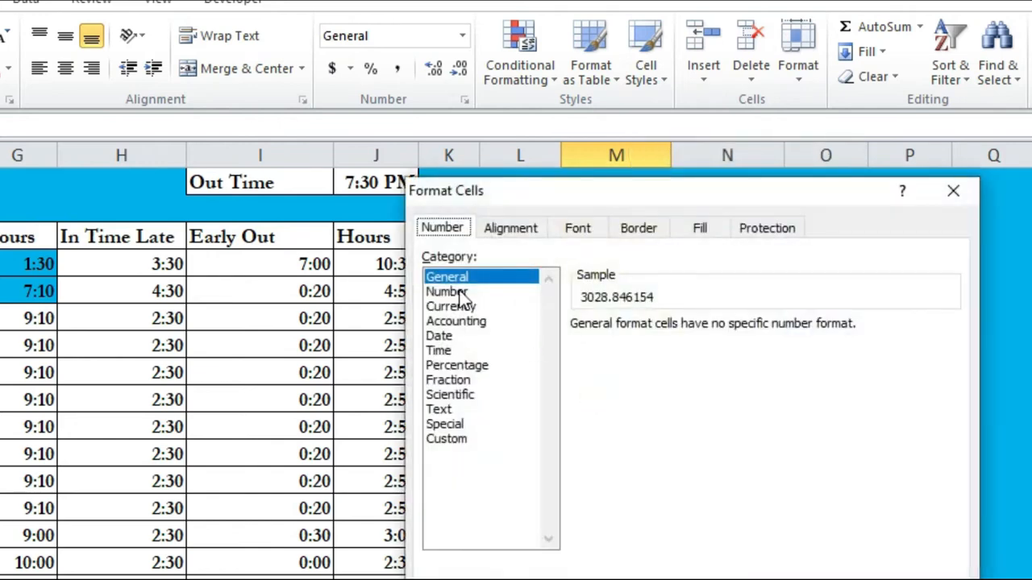
pyautogui.click(456, 293)
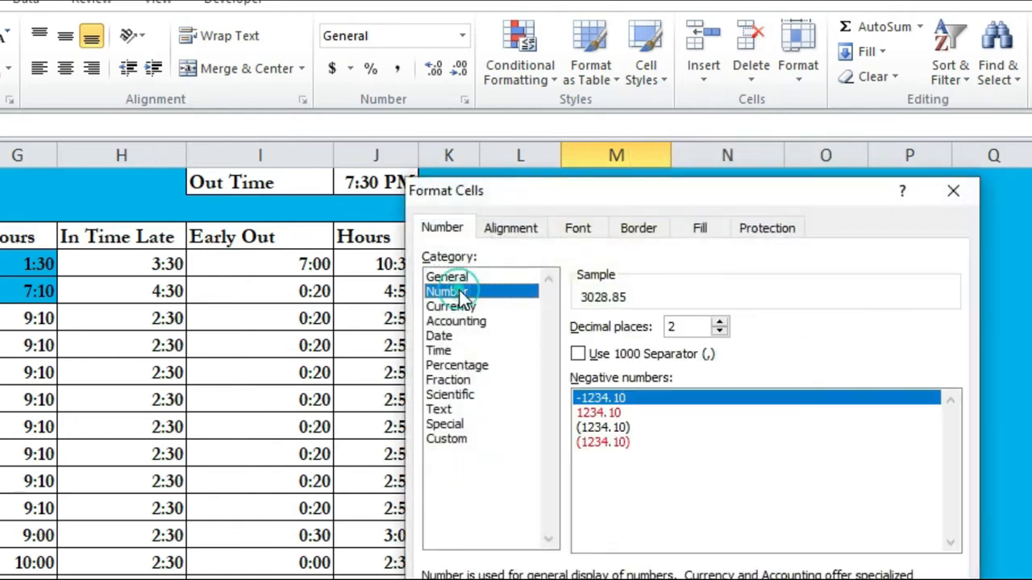
pyautogui.click(722, 332)
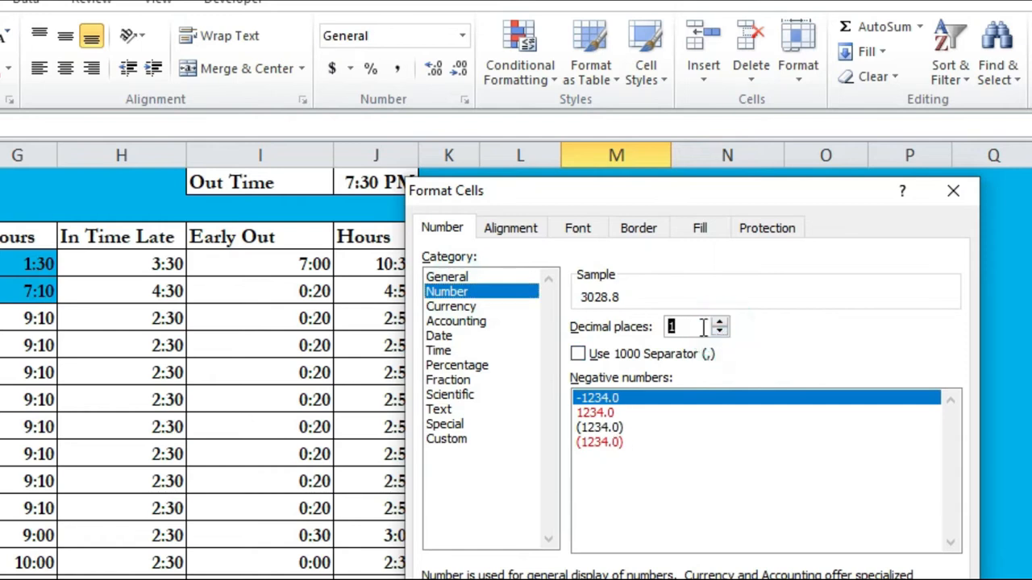
pyautogui.write('0')
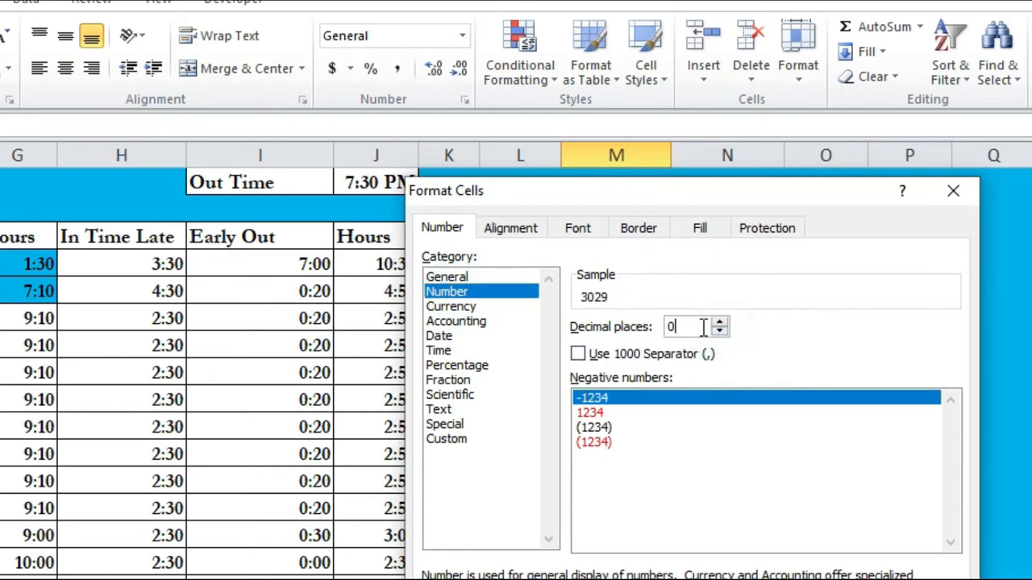
pyautogui.click(718, 323)
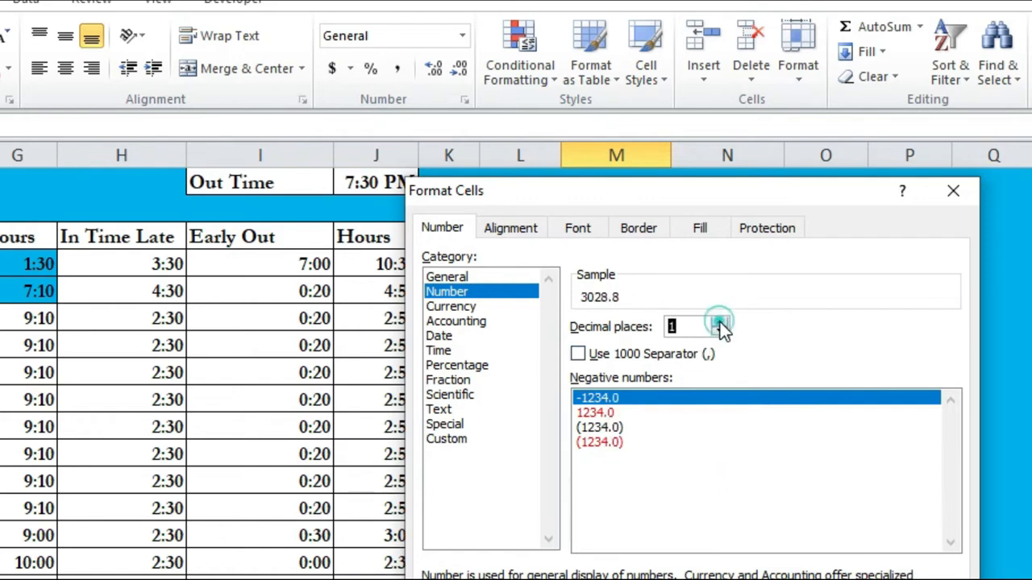
pyautogui.click(719, 324)
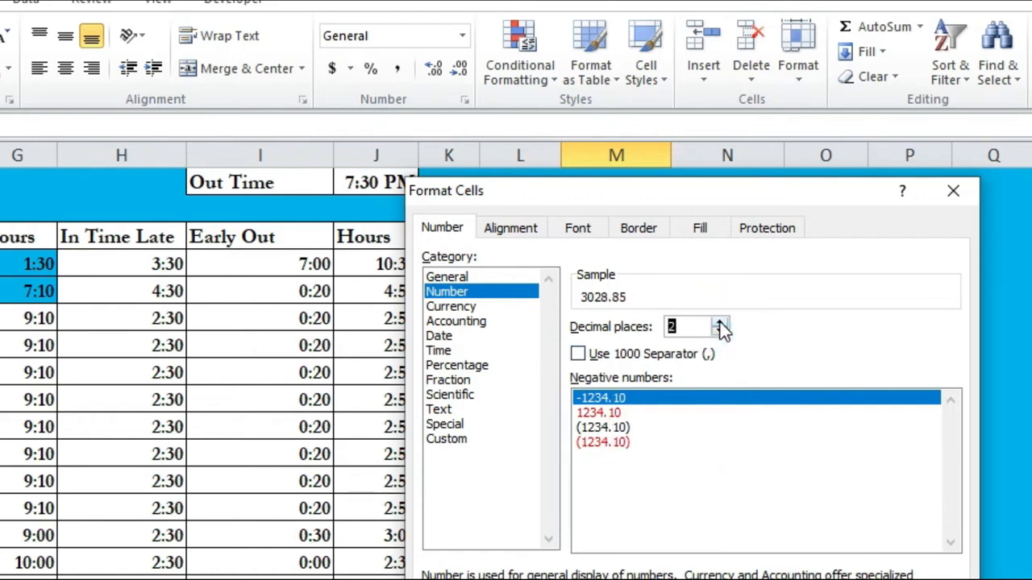
pyautogui.press('Return')
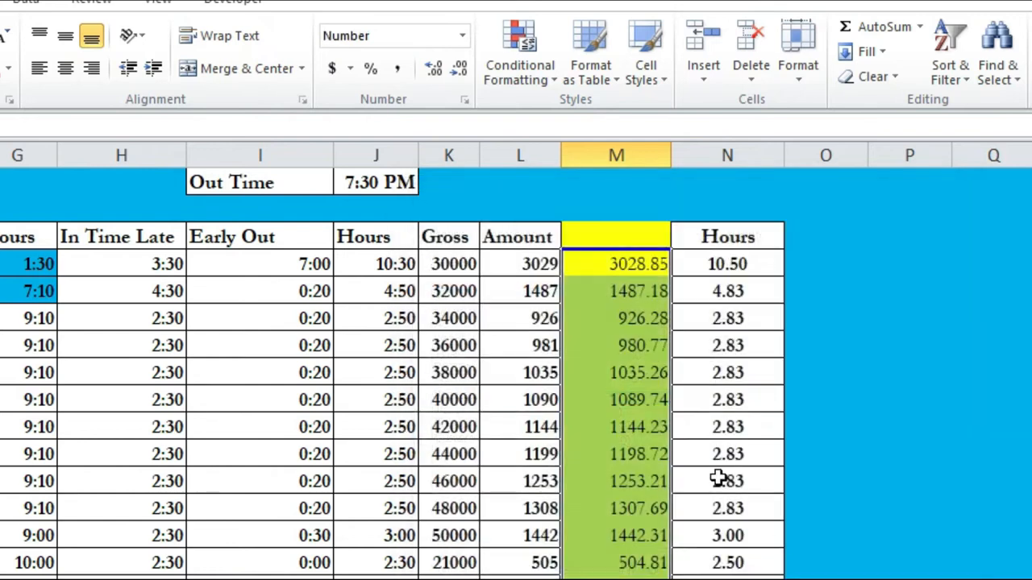
# - Return the calculated amounts from M6 downward to the General number format
pyautogui.scroll(1, 633, 396)
pyautogui.click(629, 321)
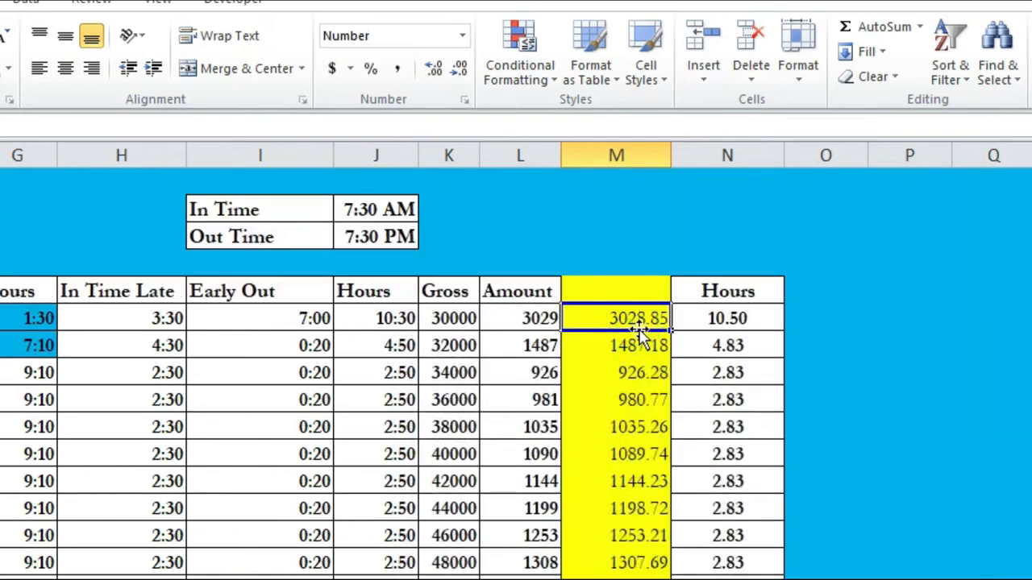
pyautogui.moveTo(639, 319); pyautogui.dragTo(643, 579)
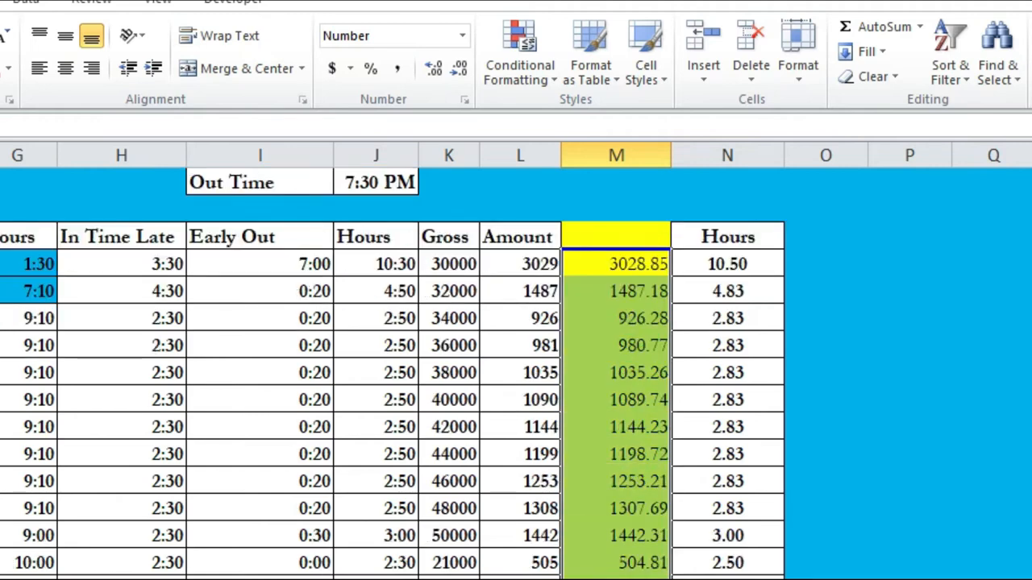
pyautogui.rightClick(633, 504)
pyautogui.click(700, 405)
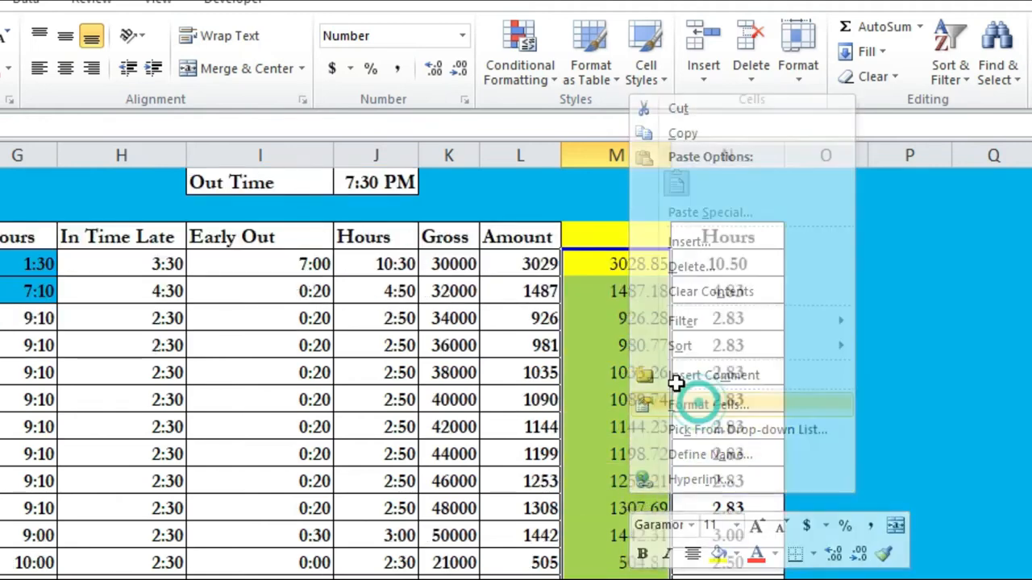
pyautogui.click(456, 229)
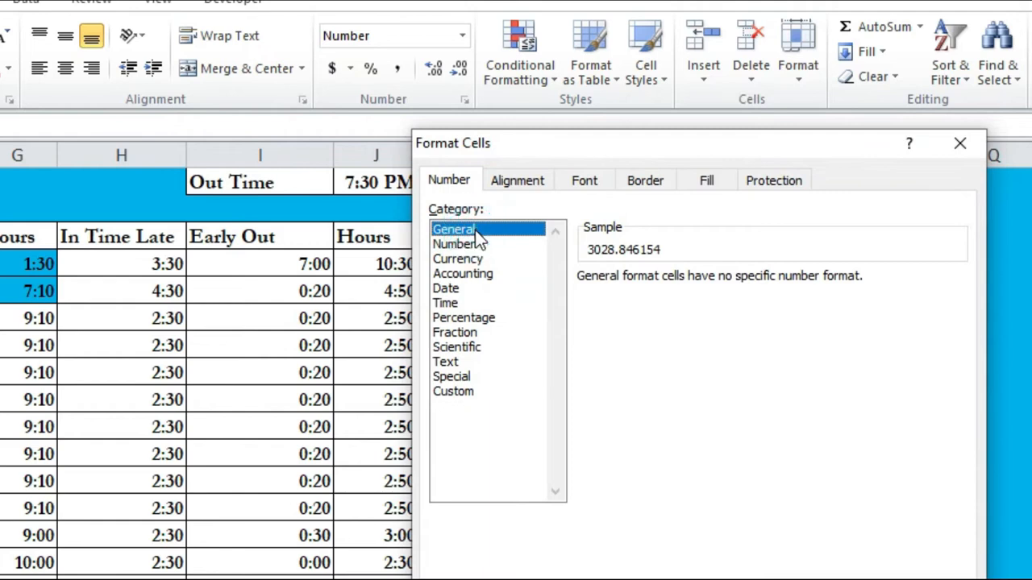
pyautogui.click(809, 577)
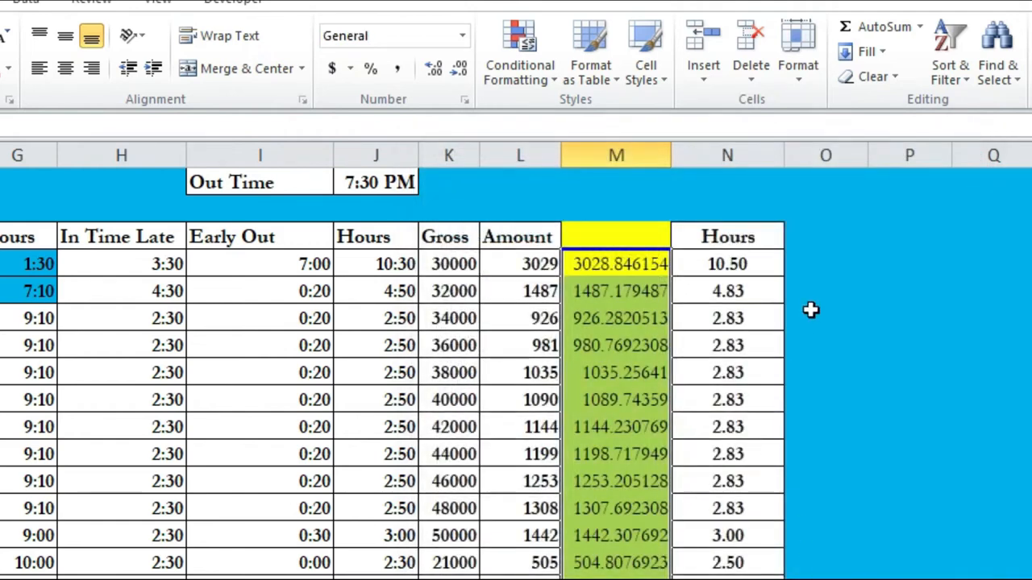
# - Clear the amounts from M6 downward and apply the General format to the emptied cells
pyautogui.moveTo(643, 261); pyautogui.dragTo(632, 568)
pyautogui.press('Delete')
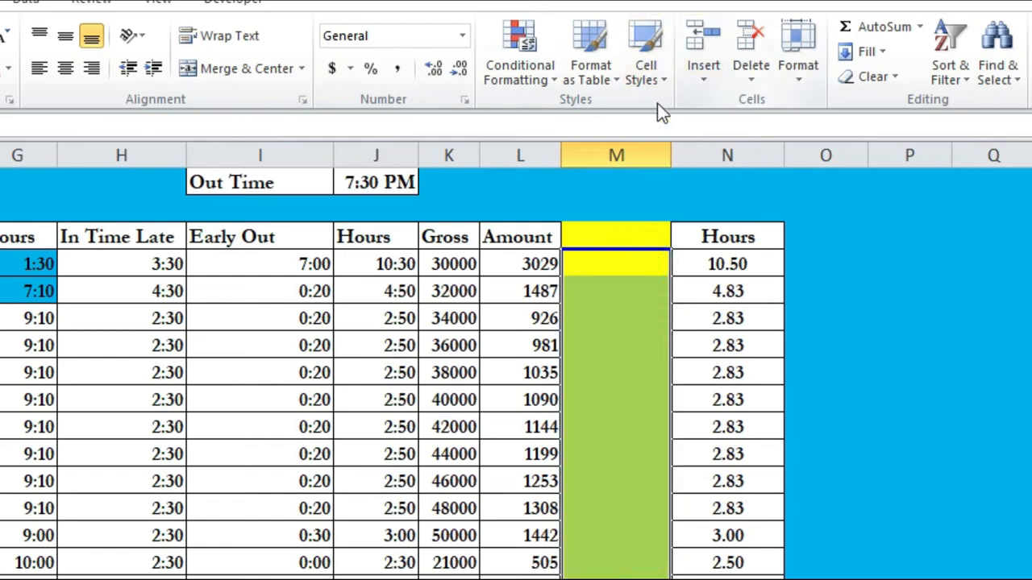
pyautogui.click(627, 270)
pyautogui.moveTo(627, 270); pyautogui.dragTo(626, 579)
pyautogui.rightClick(612, 381)
pyautogui.click(687, 295)
pyautogui.click(453, 126)
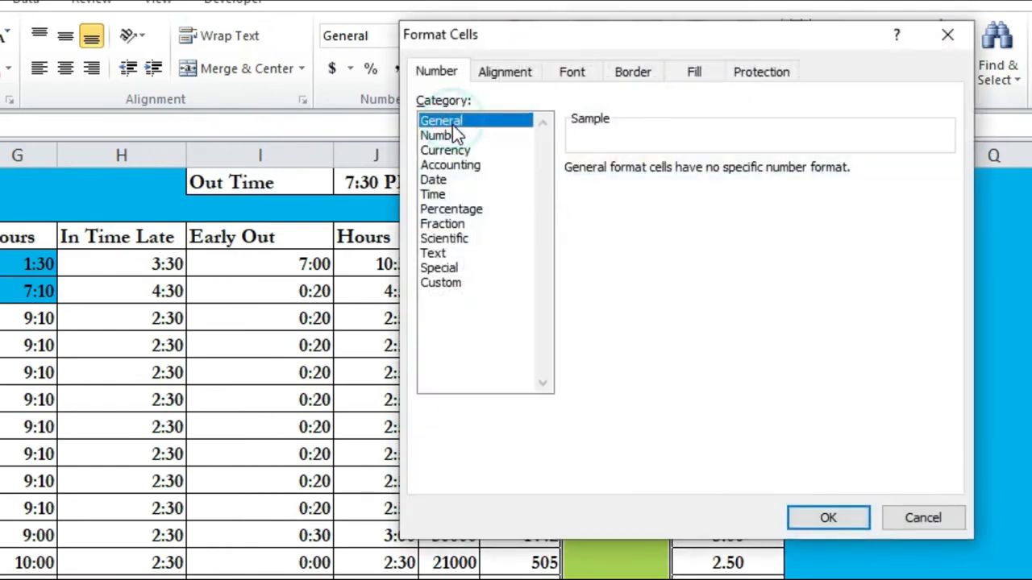
pyautogui.click(455, 117)
pyautogui.click(456, 122)
pyautogui.click(458, 120)
pyautogui.click(822, 518)
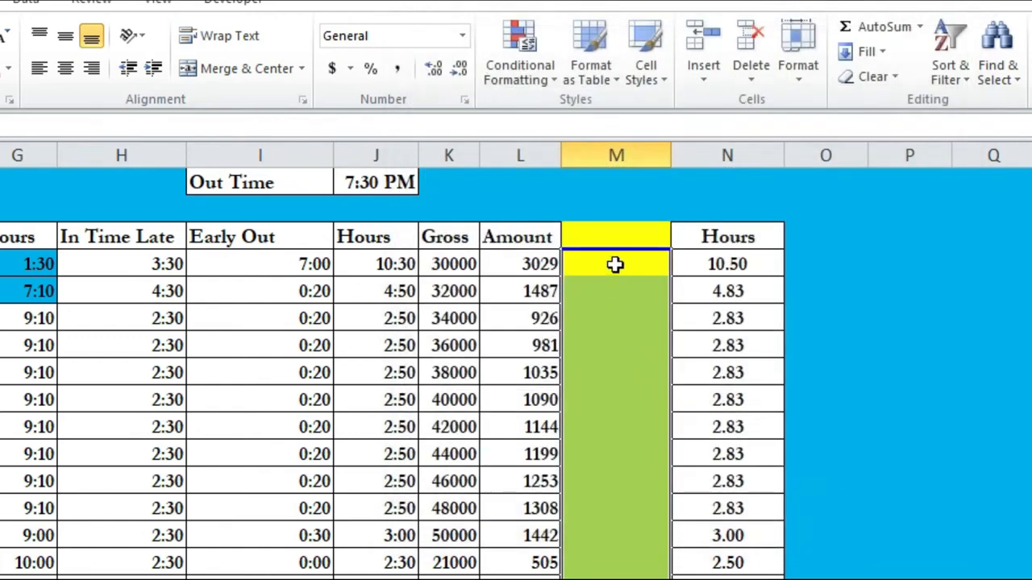
# - Widen column M to more than double its width and enter =K6/208*2*N6 in M6
pyautogui.click(618, 264)
pyautogui.moveTo(669, 155); pyautogui.dragTo(811, 157)
pyautogui.click(717, 265)
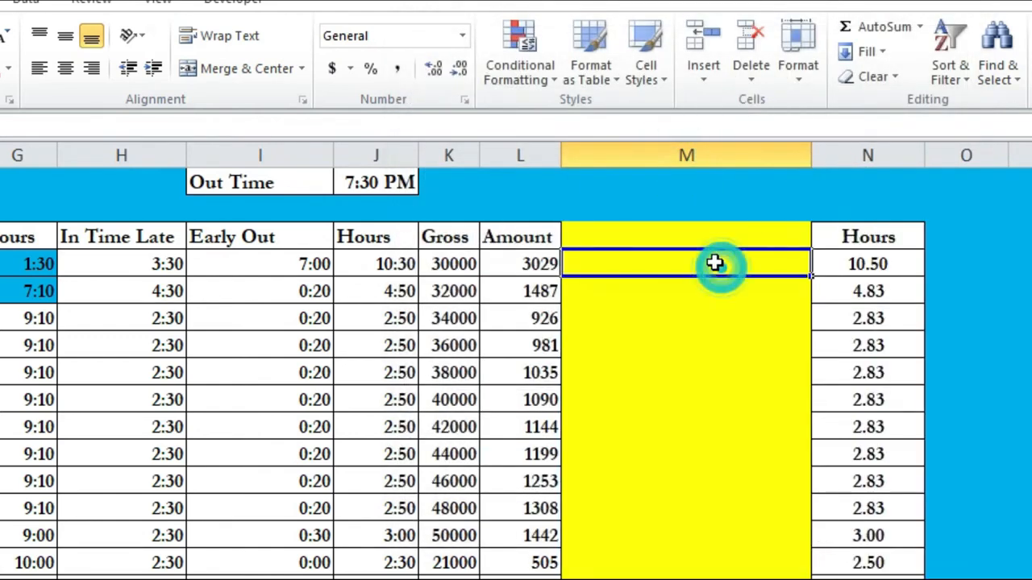
pyautogui.write('=')
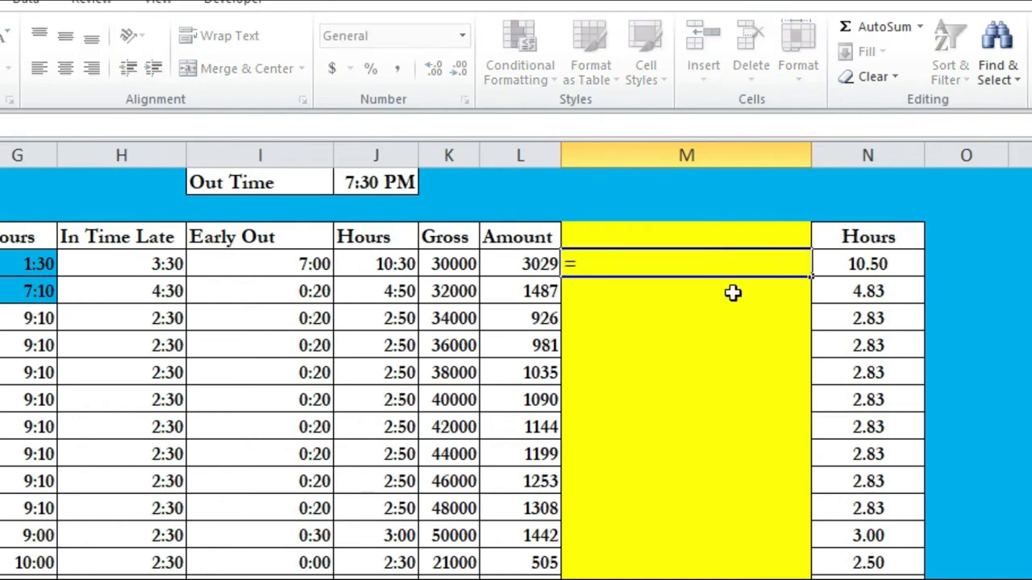
pyautogui.click(461, 263)
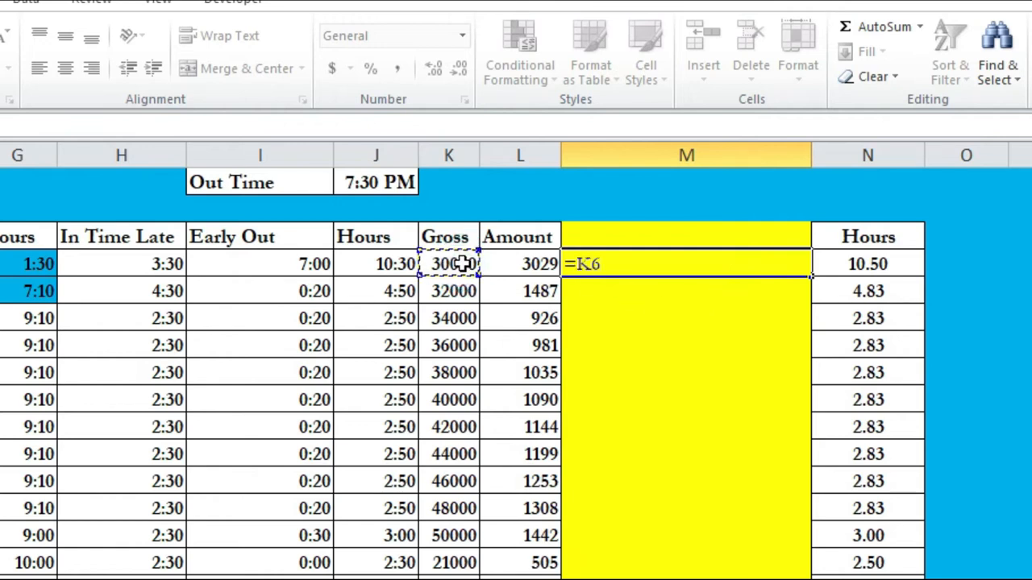
pyautogui.write('/208*2*')
pyautogui.click(871, 260)
pyautogui.press('Return')
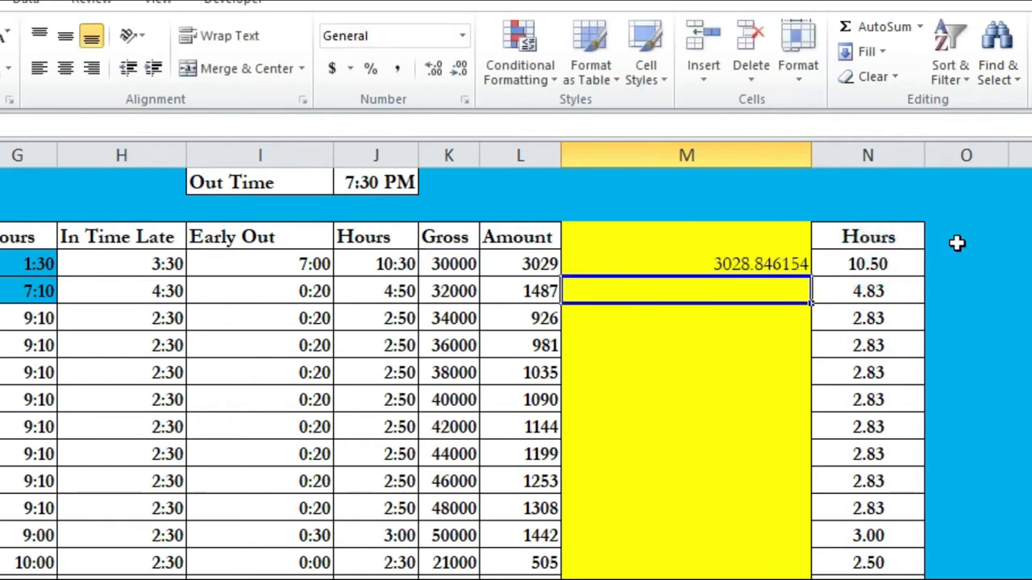
# - Fill the amount formula from M6 down to the last row of the table
pyautogui.click(794, 267)
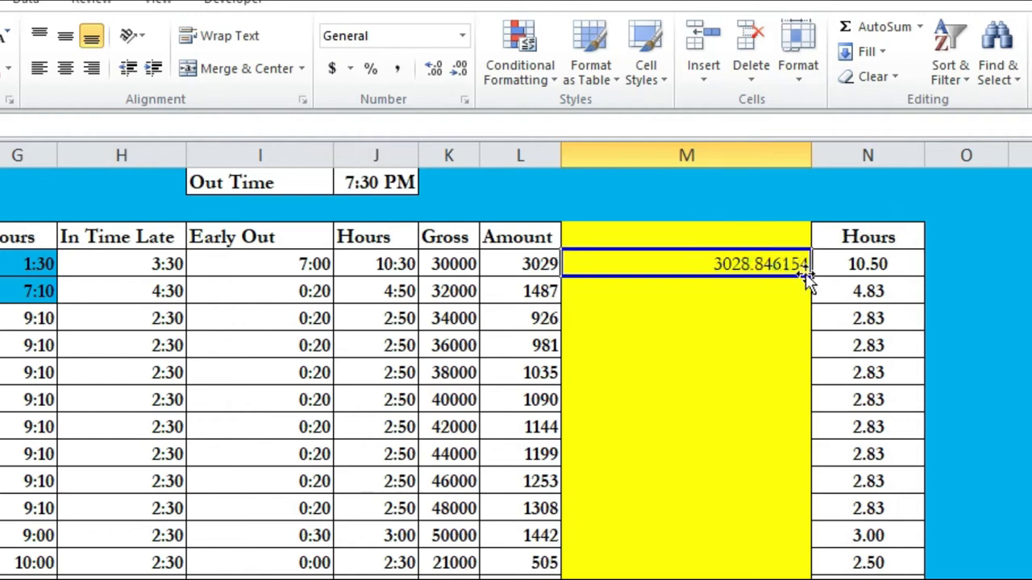
pyautogui.doubleClick(813, 275)
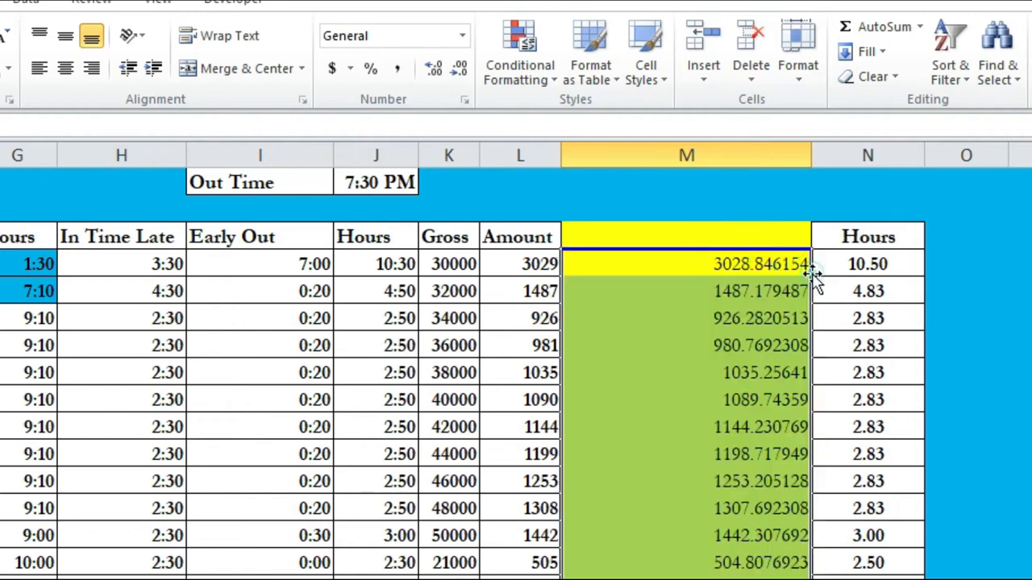
pyautogui.click(769, 267)
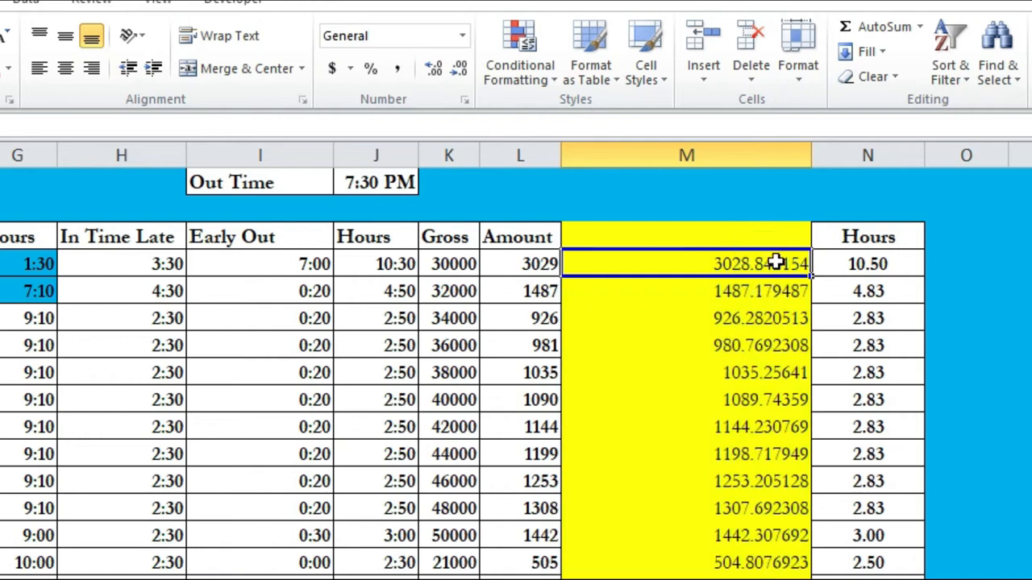
# - Format the calculated amounts from M6 down to the last table row as Number with 2 decimal places
pyautogui.moveTo(776, 262); pyautogui.dragTo(776, 577)
pyautogui.rightClick(729, 411)
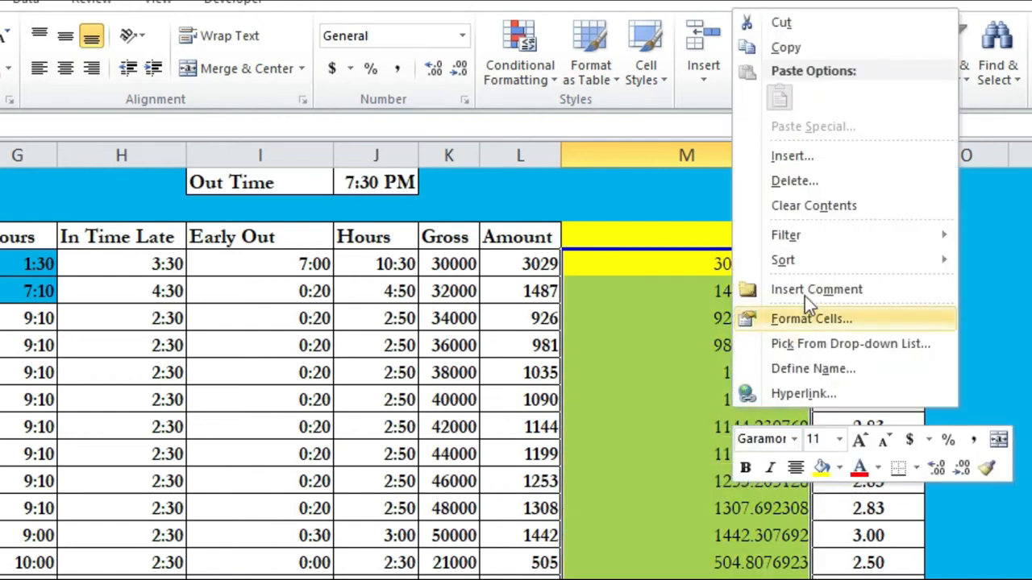
pyautogui.click(824, 321)
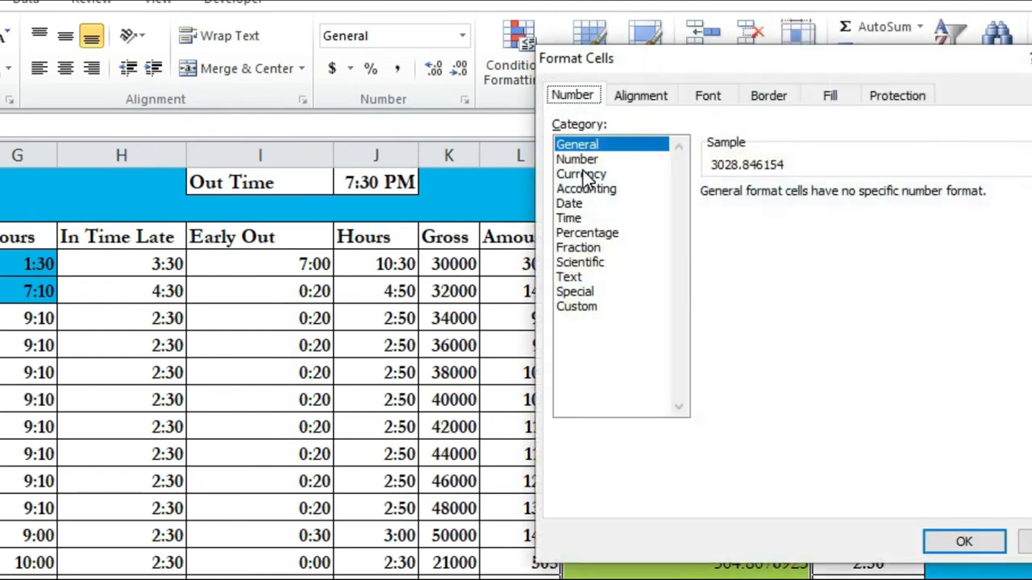
pyautogui.click(578, 159)
pyautogui.click(849, 190)
pyautogui.click(849, 189)
pyautogui.click(849, 190)
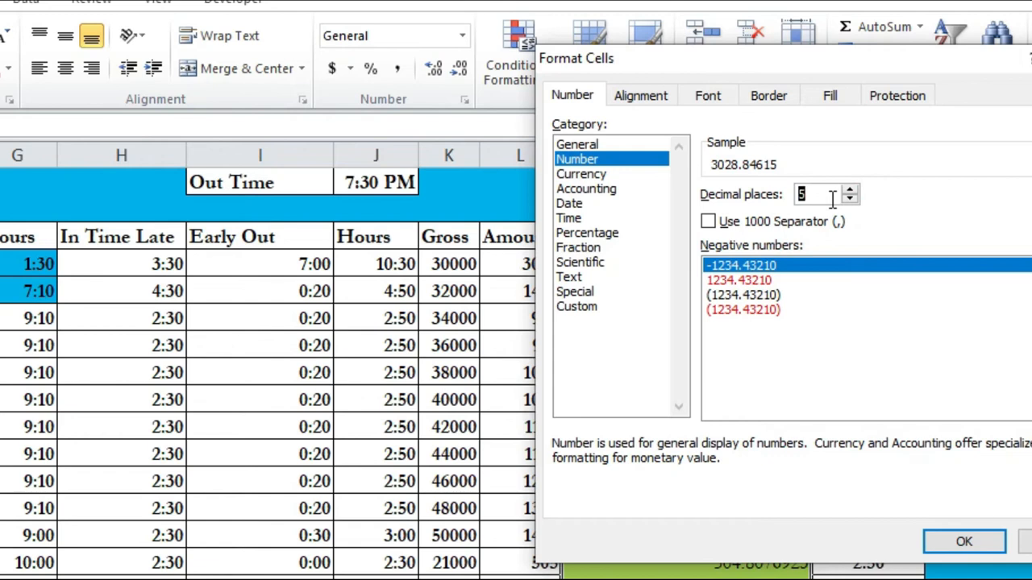
pyautogui.write('2')
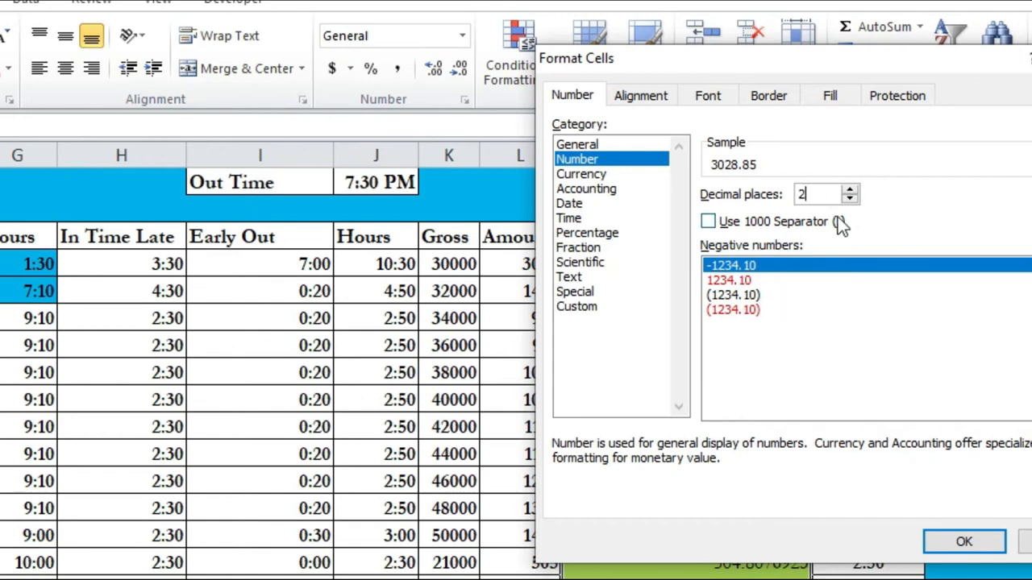
pyautogui.click(964, 542)
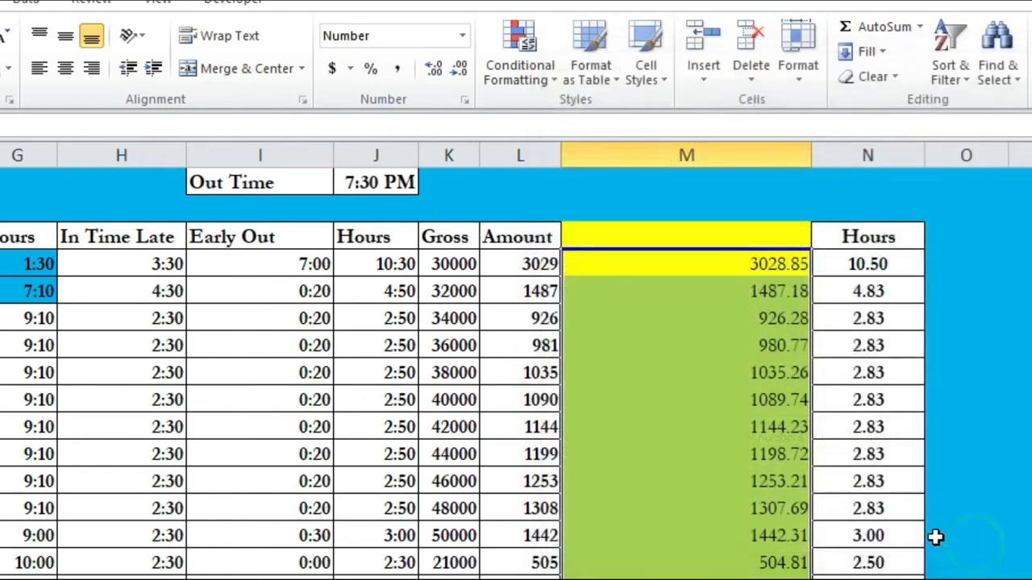
# - Enter the header "late deduction amount" in M5 and fit column M's width to its contents
pyautogui.click(732, 226)
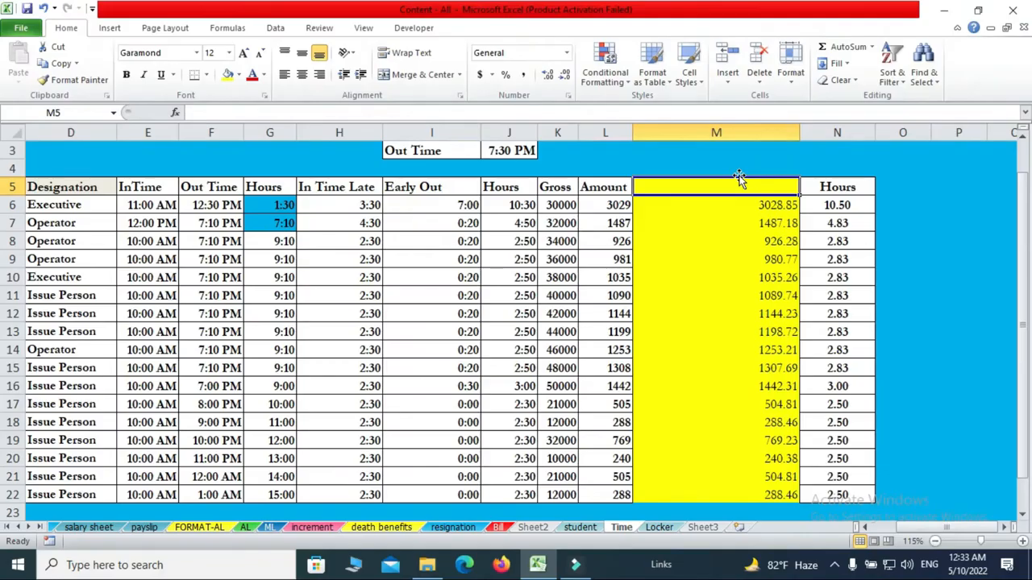
pyautogui.write('la')
pyautogui.write('y')
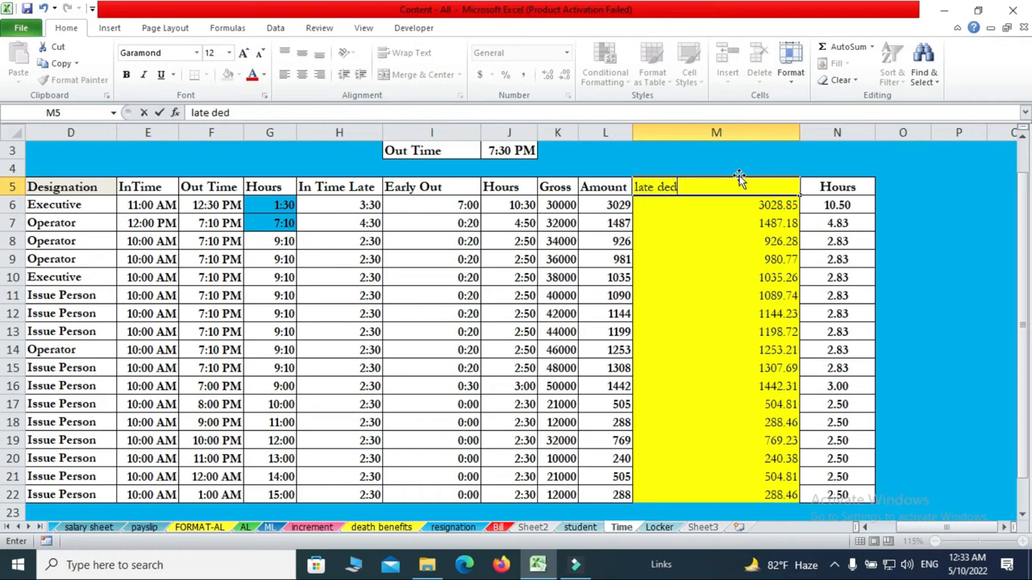
pyautogui.write('e deduction amount')
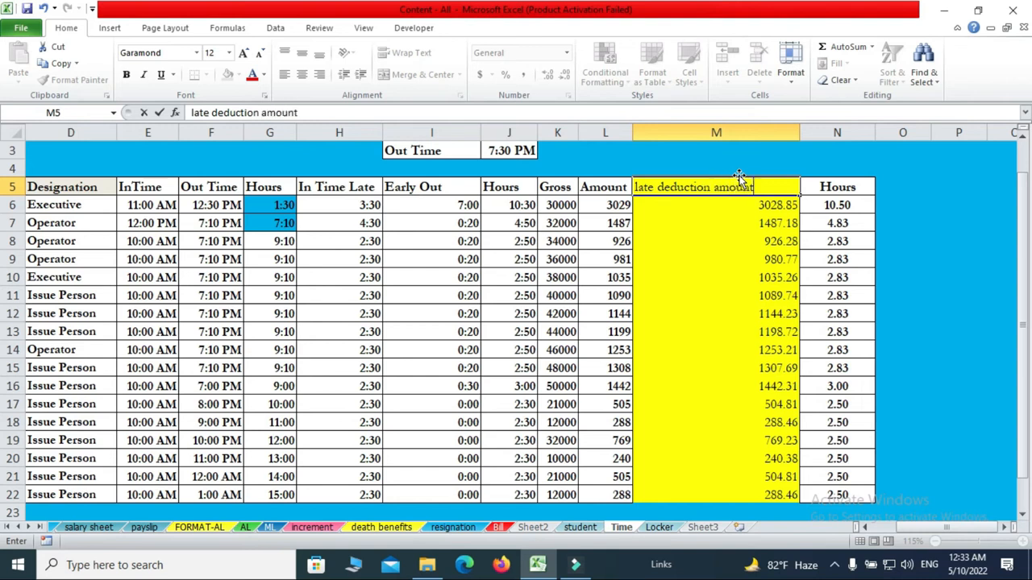
pyautogui.click(850, 194)
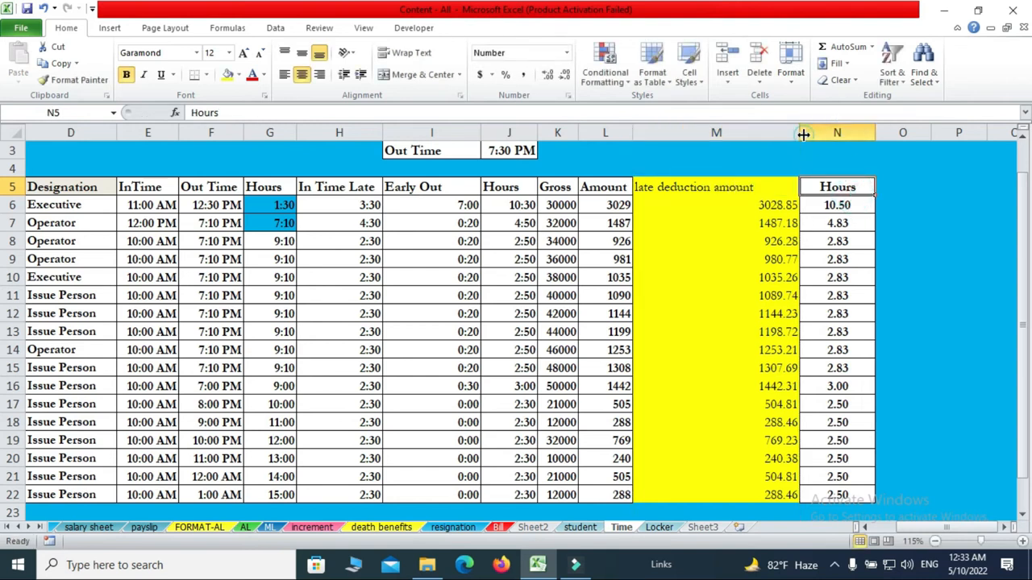
pyautogui.doubleClick(803, 134)
# - Apply all borders to the late deduction amount column, from M5 to M22
pyautogui.moveTo(716, 459); pyautogui.dragTo(720, 493)
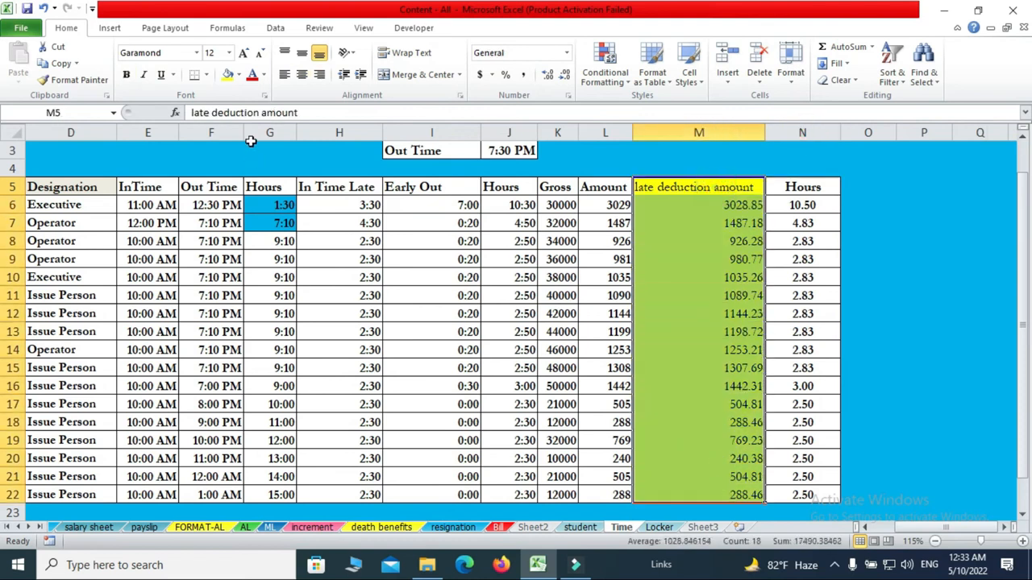
pyautogui.click(206, 75)
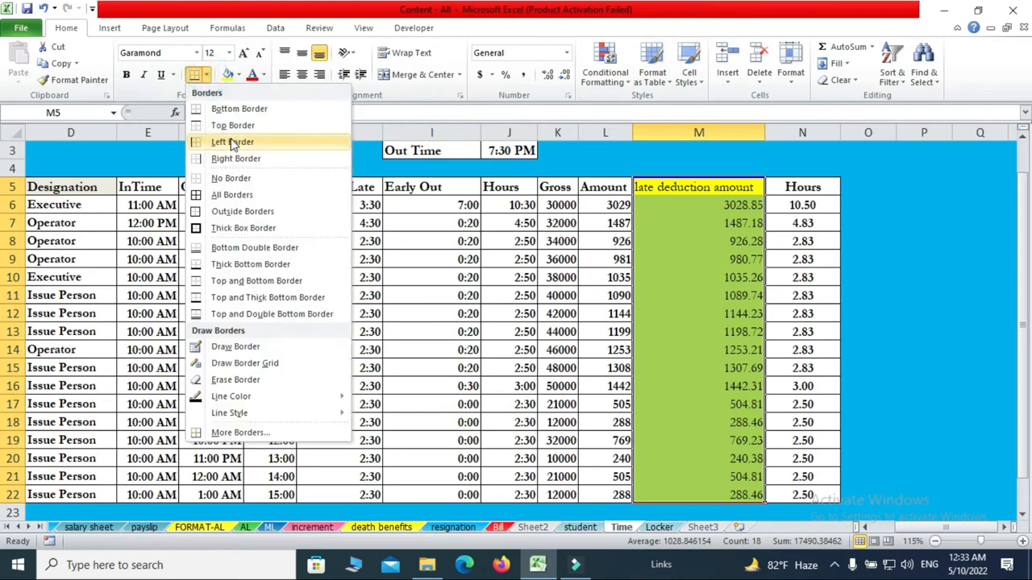
pyautogui.click(216, 195)
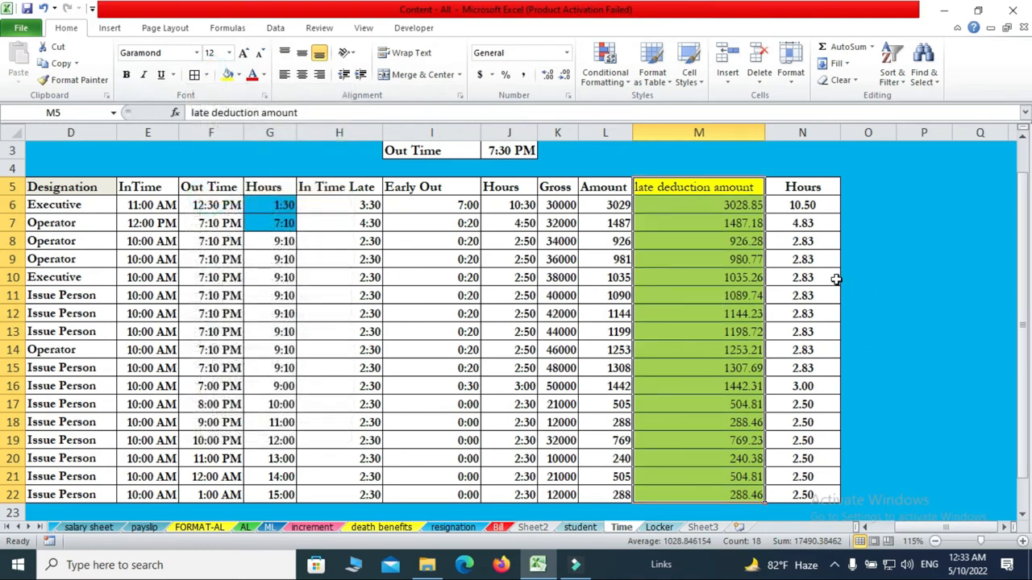
pyautogui.click(764, 135)
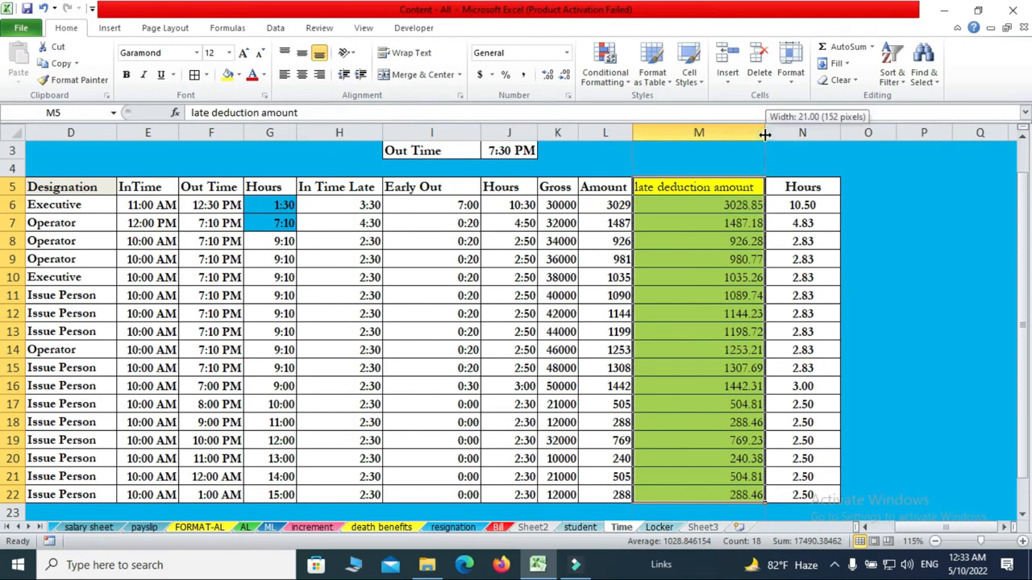
# - Examine the first employee row's formulas for late deduction amount, worked hours, In Time Late, Early Out, total hours and decimal hours
pyautogui.moveTo(919, 528)
pyautogui.mouseDown()
pyautogui.moveTo(891, 533)
pyautogui.moveTo(907, 530)
pyautogui.mouseUp()
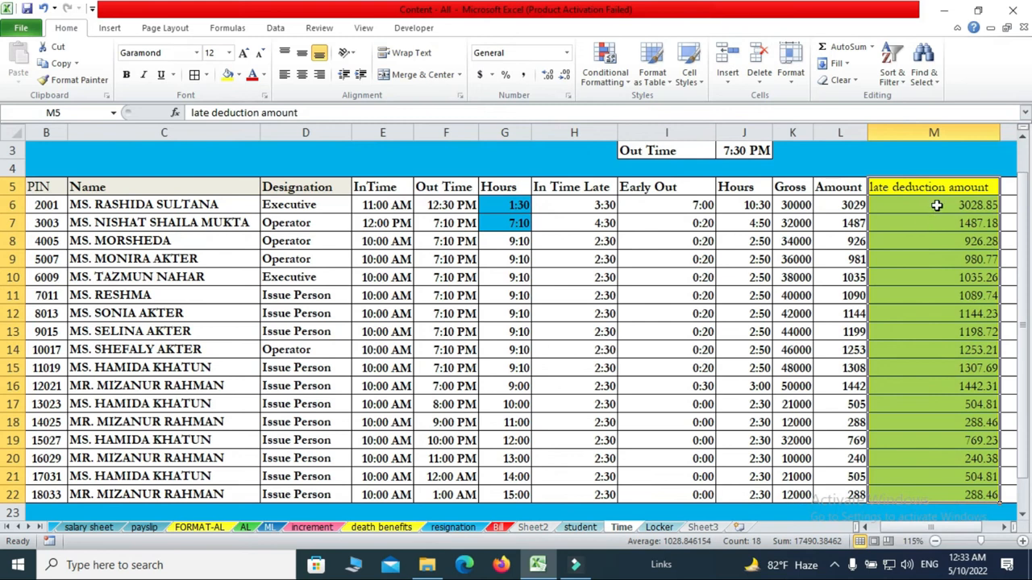
pyautogui.click(937, 205)
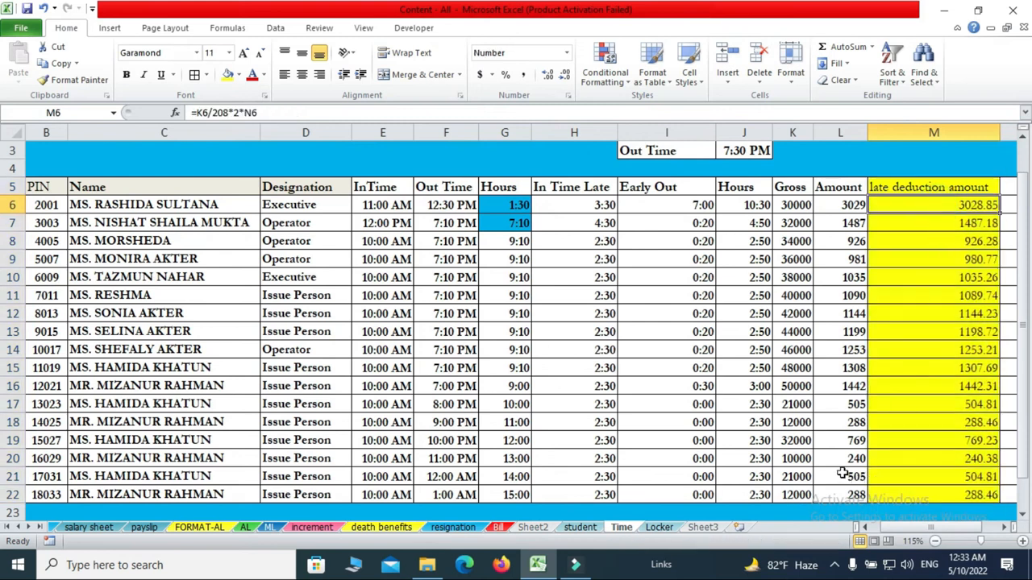
pyautogui.scroll(1, 714, 440)
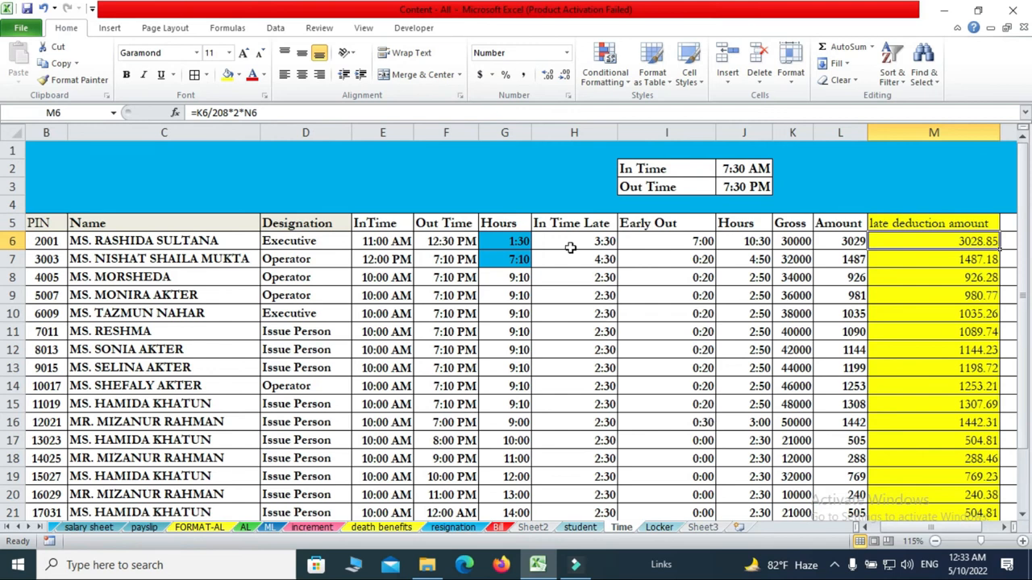
pyautogui.click(510, 243)
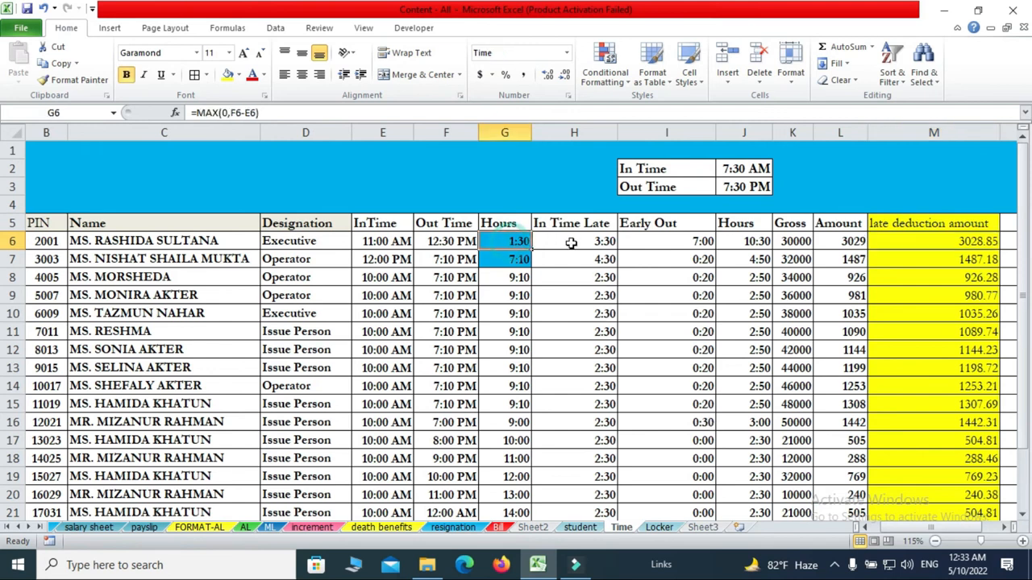
pyautogui.click(604, 244)
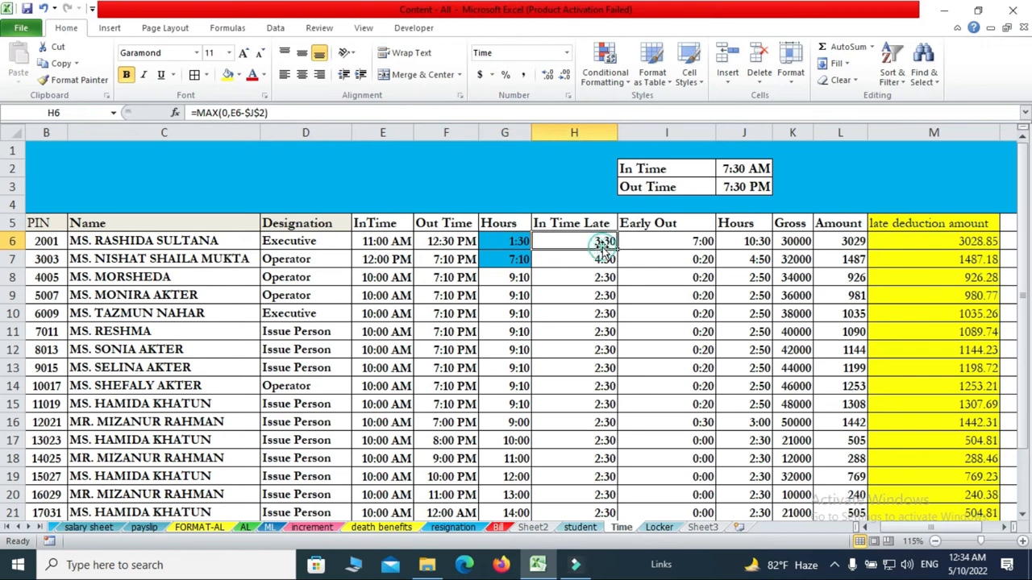
pyautogui.click(696, 243)
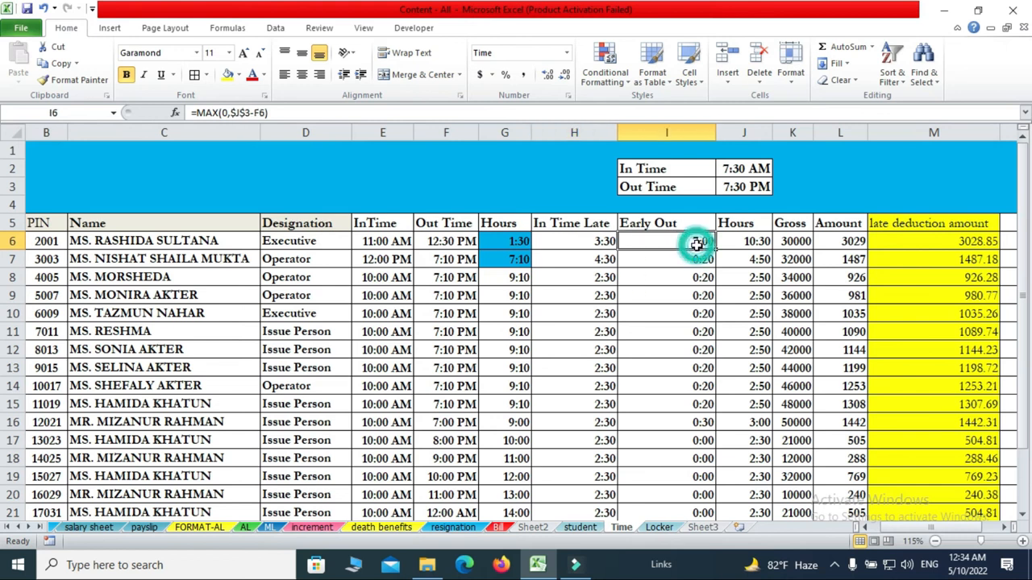
pyautogui.click(759, 243)
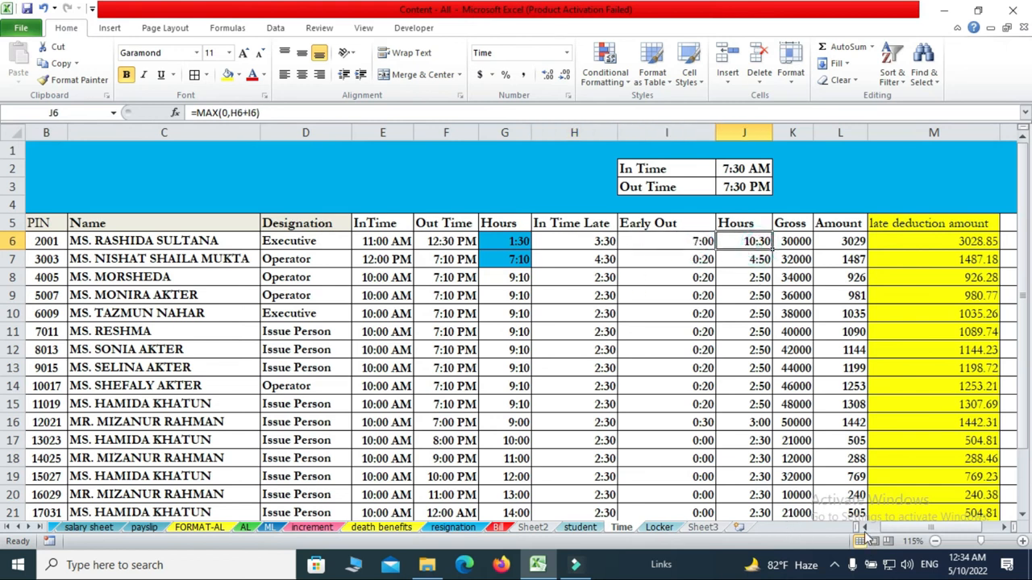
pyautogui.click(1008, 528)
pyautogui.click(1007, 528)
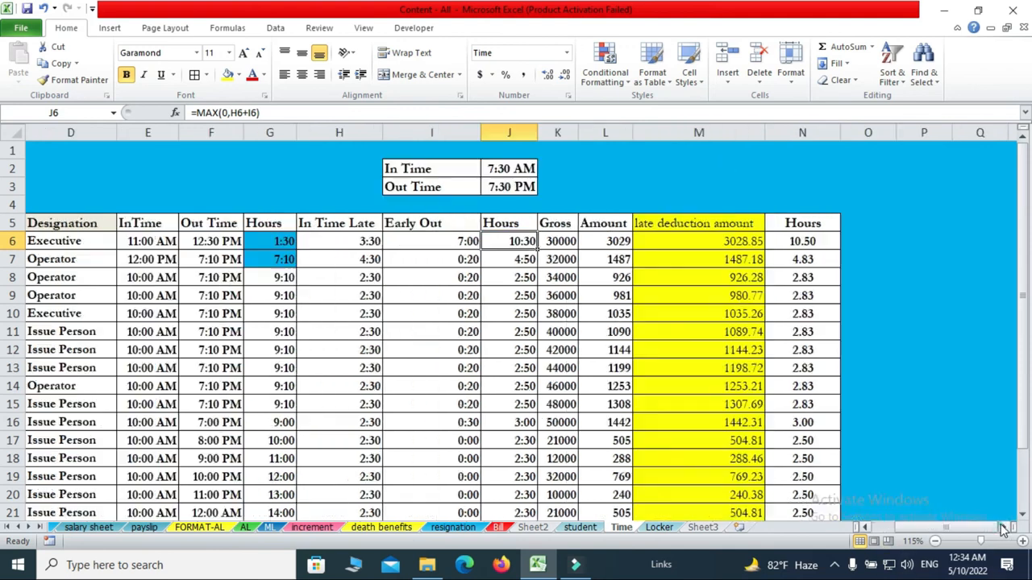
pyautogui.click(804, 243)
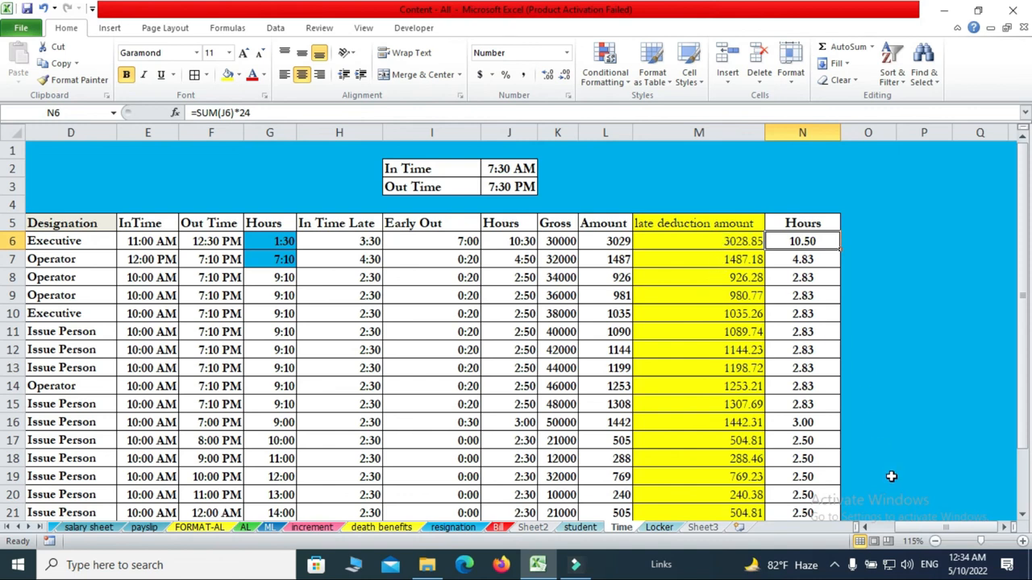
pyautogui.moveTo(930, 528); pyautogui.dragTo(886, 530)
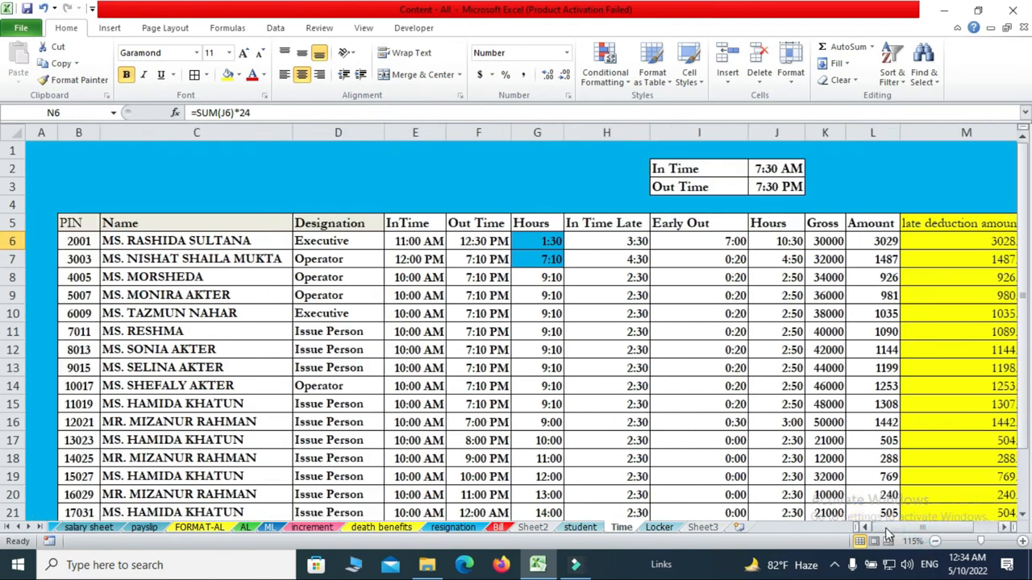